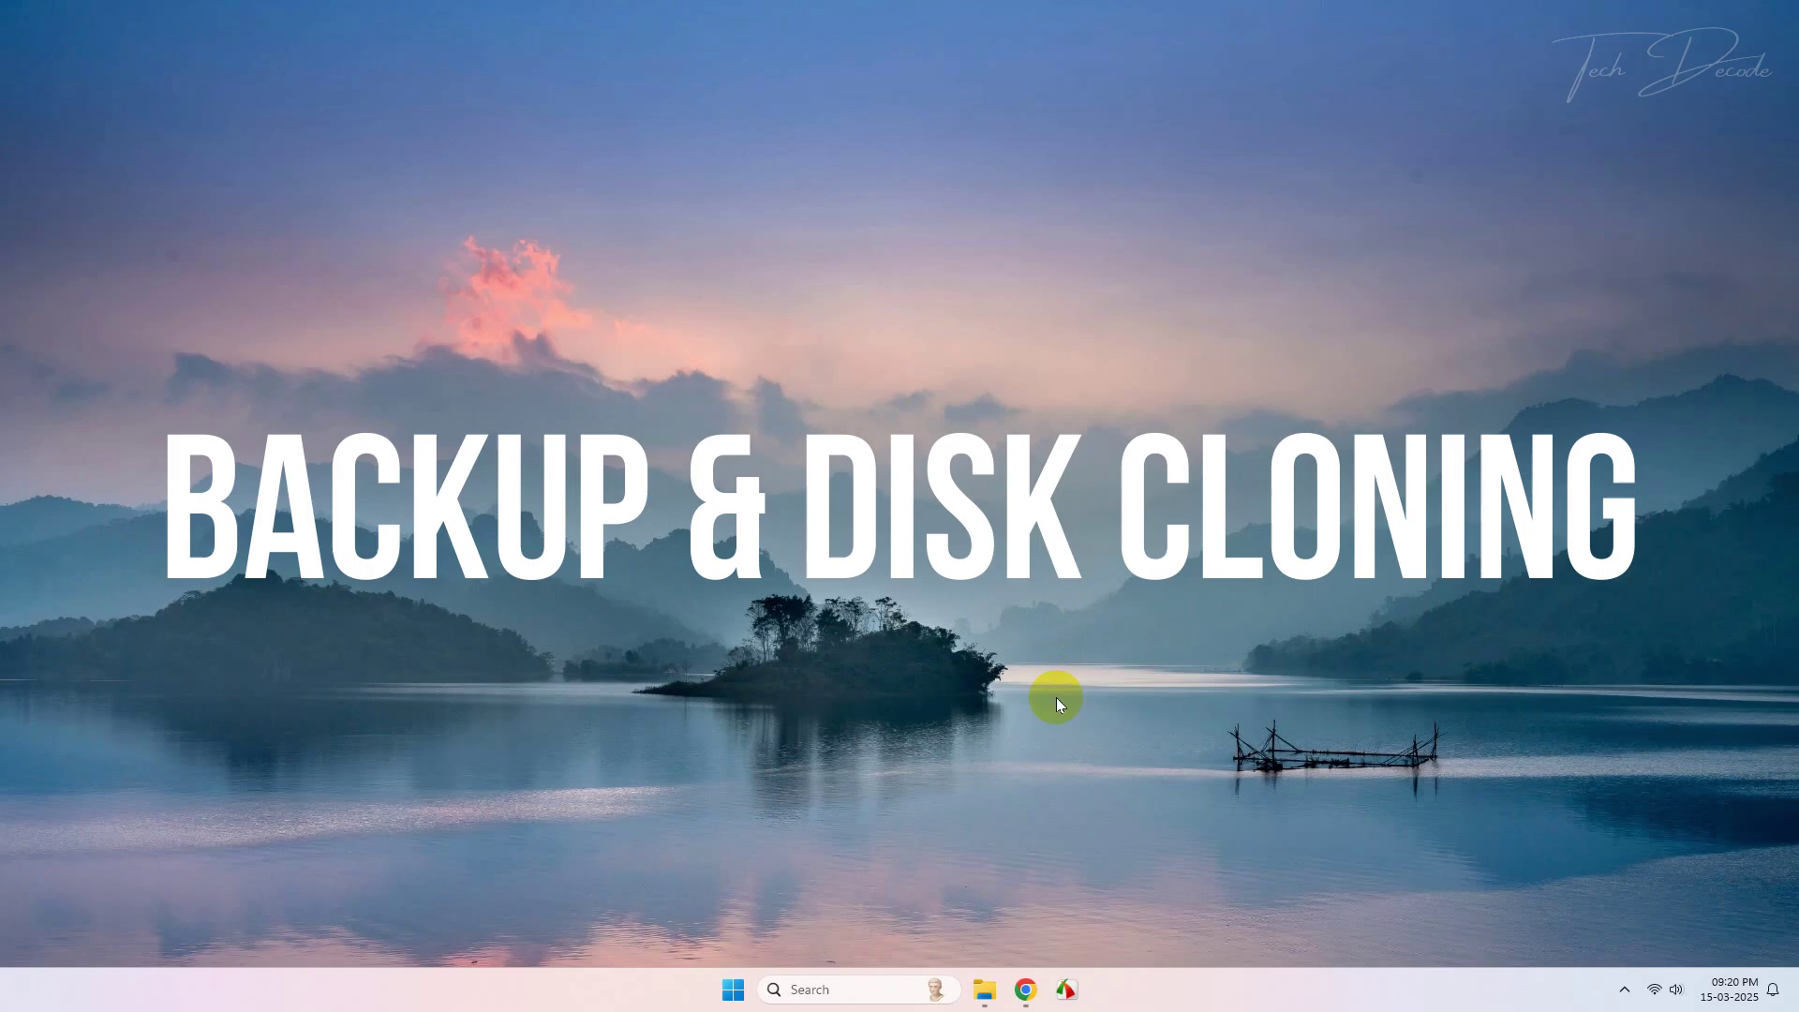
Bring up the AOMEI free backup page in Chrome and scroll down through its Backup features
{"action": "left_click", "coordinate": [1024, 993]}
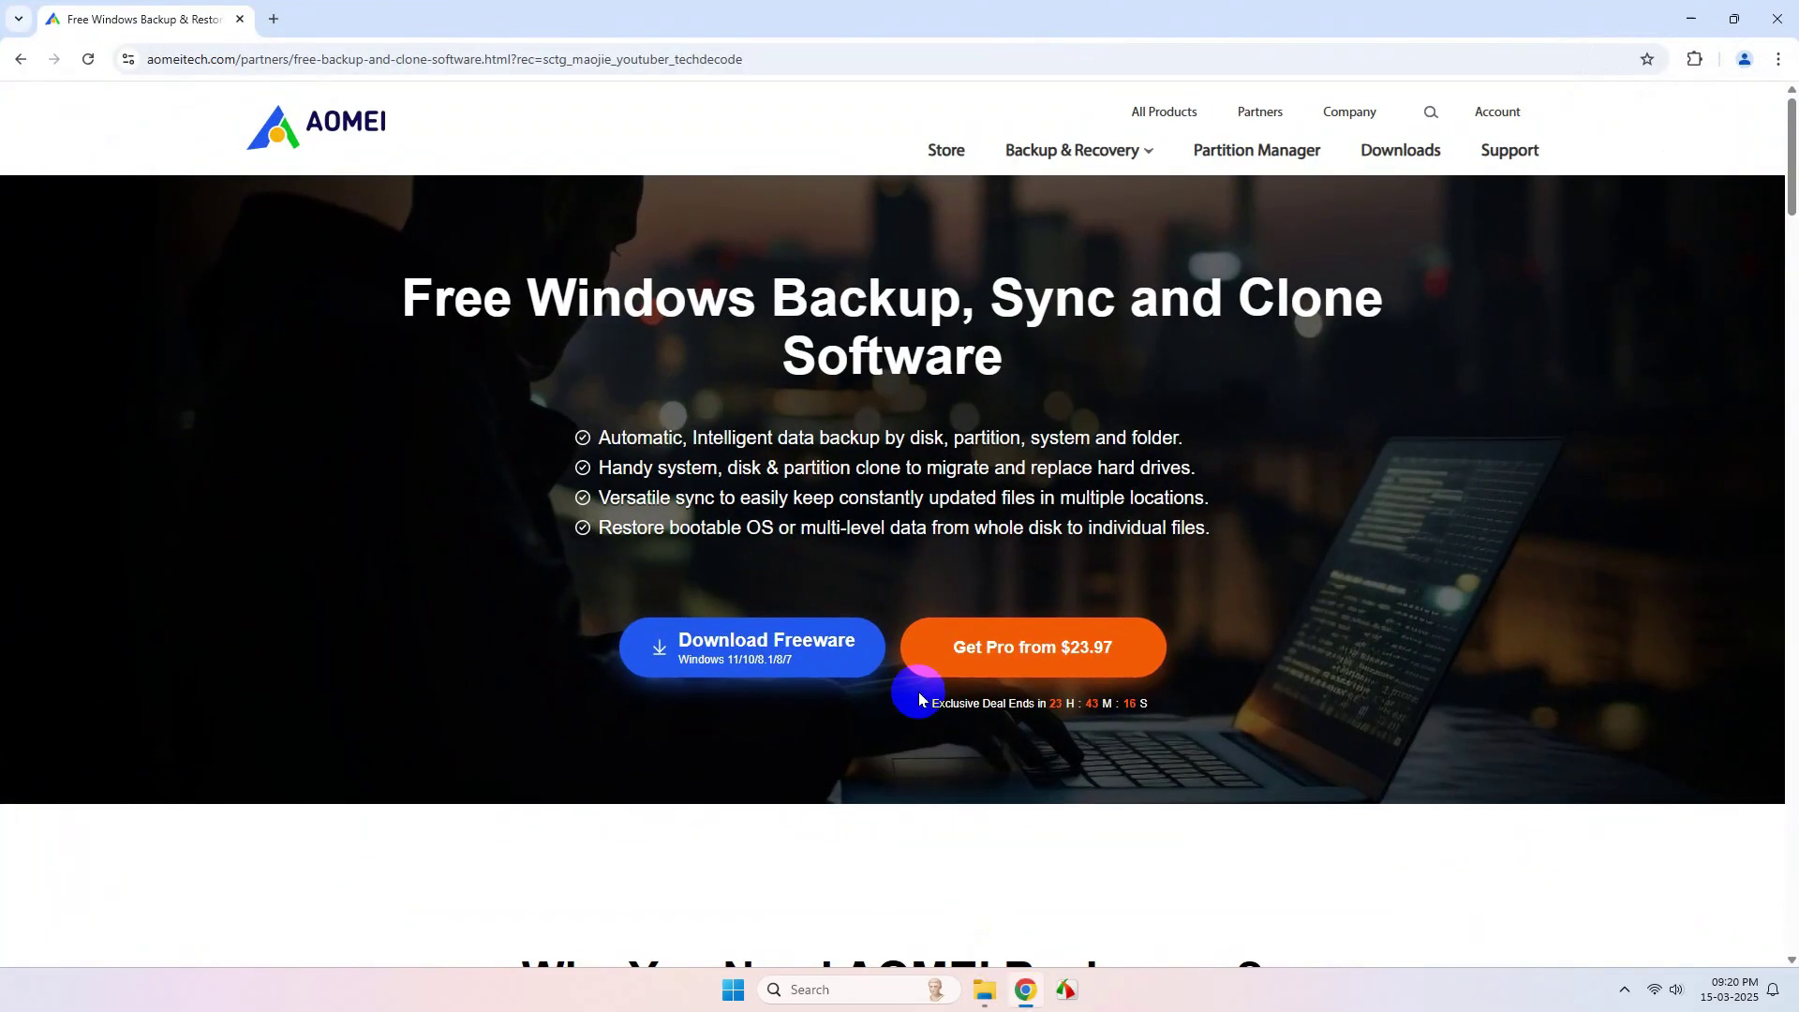
{"action": "left_click", "coordinate": [815, 58]}
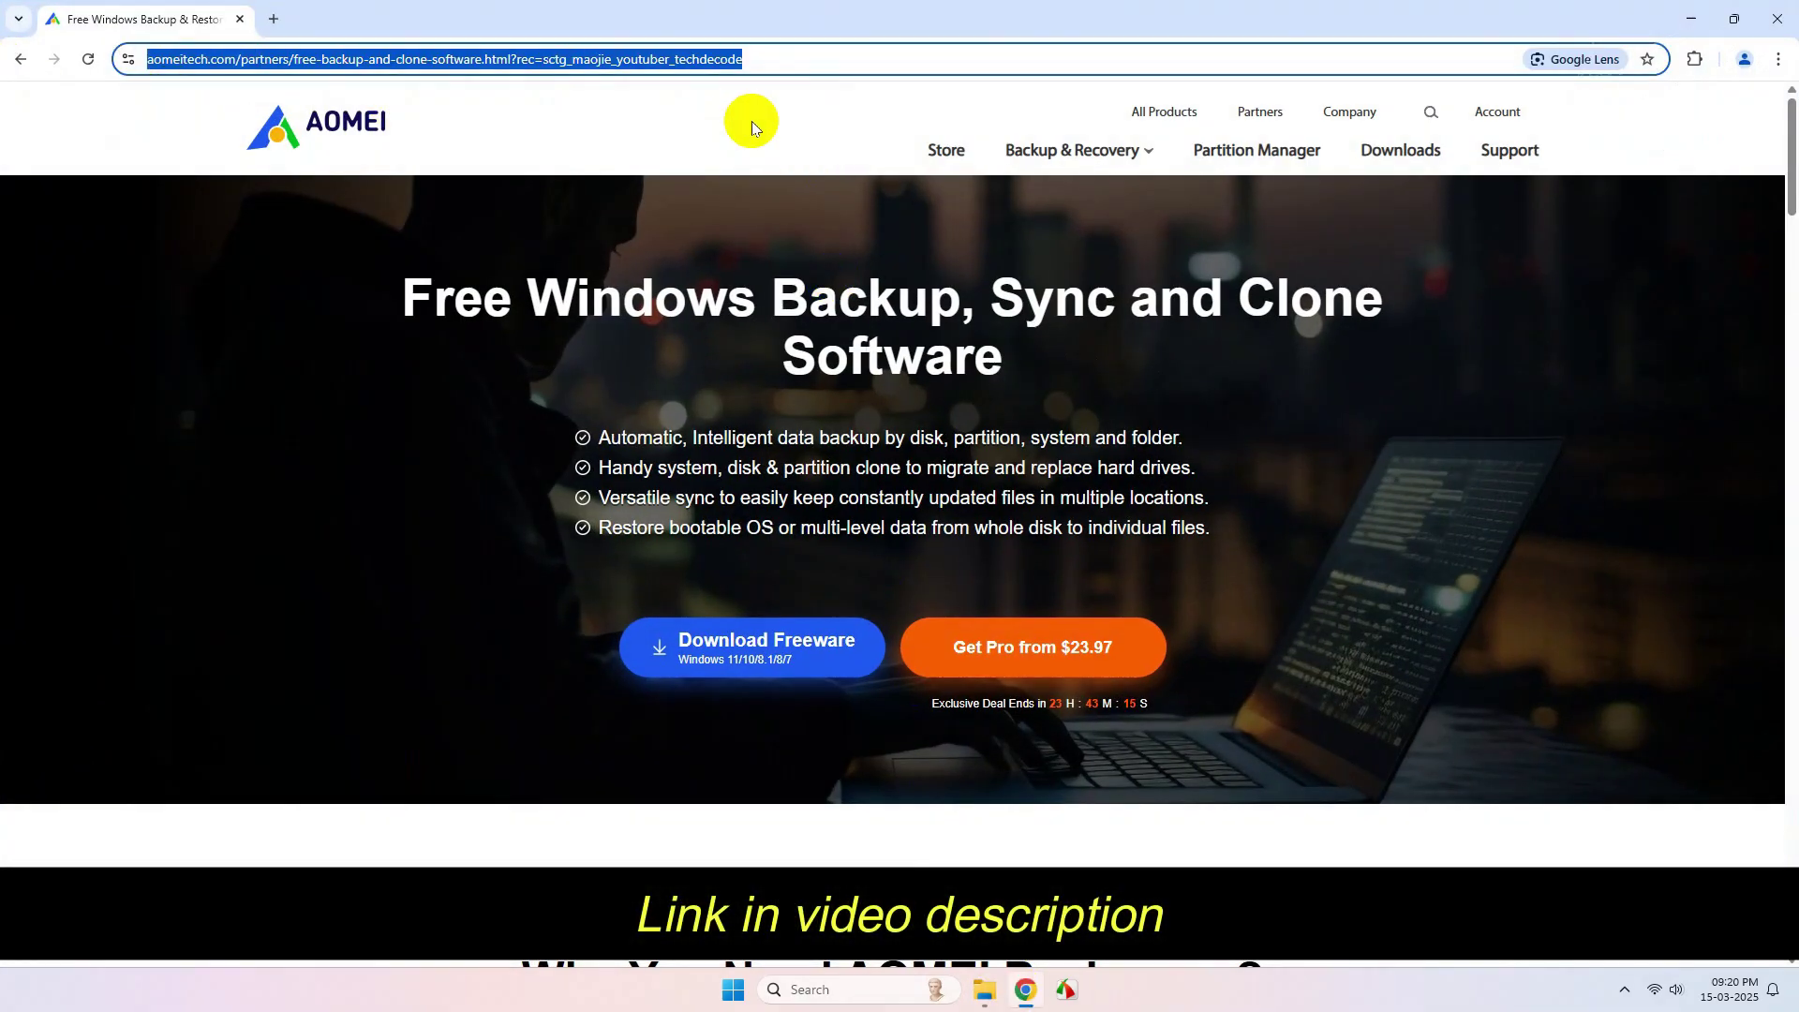
{"action": "scroll", "coordinate": [1398, 537], "scroll_direction": "down", "scroll_amount": 4}
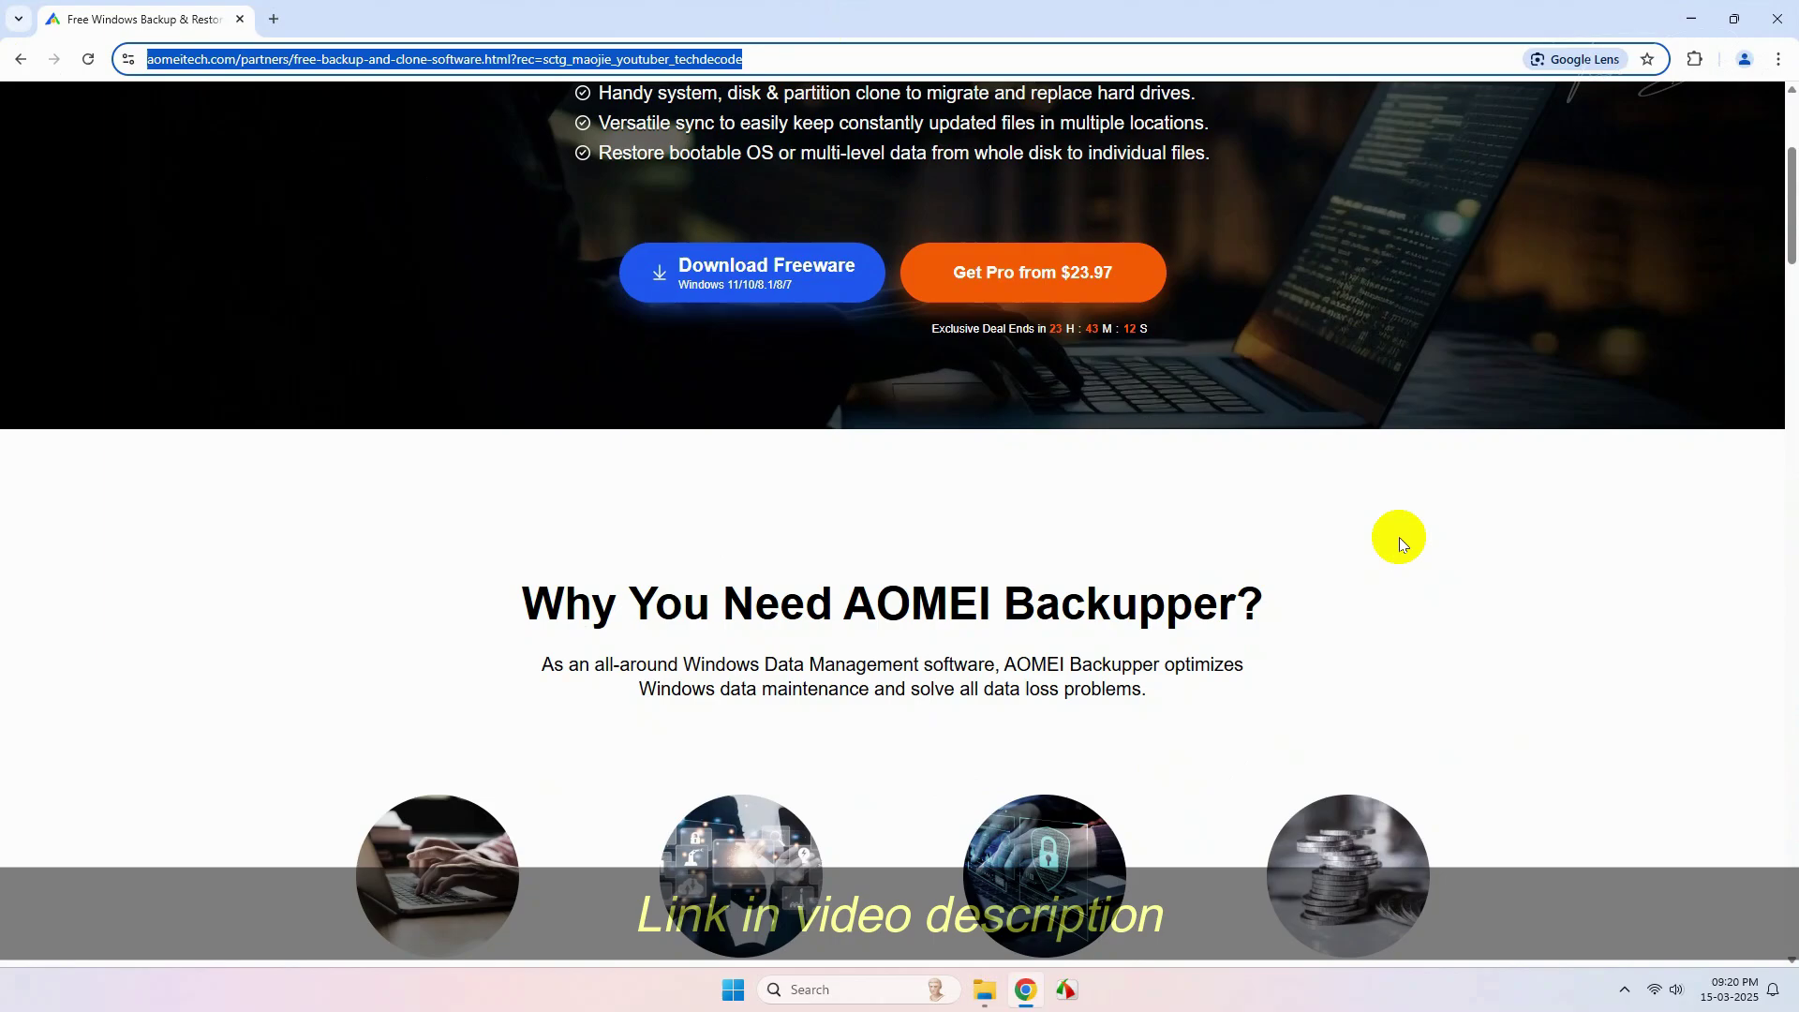
{"action": "scroll", "coordinate": [1398, 537], "scroll_direction": "down", "scroll_amount": 13}
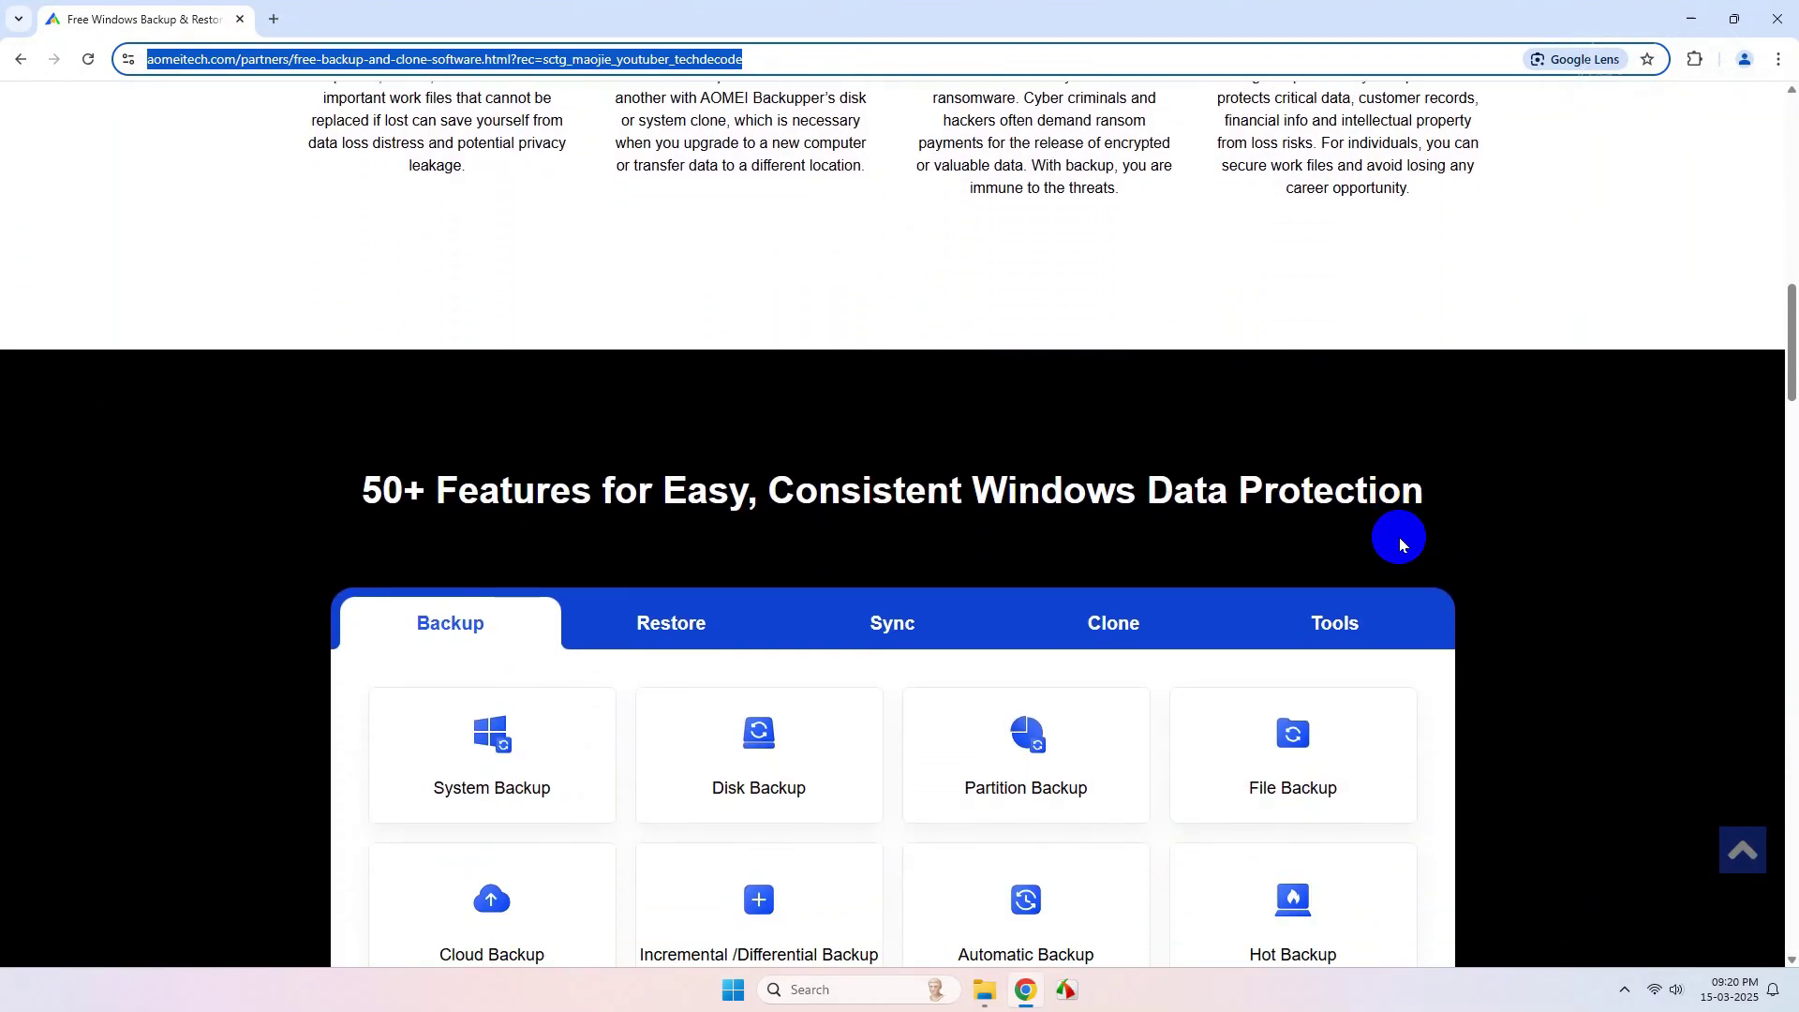
{"action": "scroll", "coordinate": [1398, 536], "scroll_direction": "down", "scroll_amount": 2}
{"action": "left_click_drag", "start_coordinate": [369, 313], "coordinate": [1502, 342]}
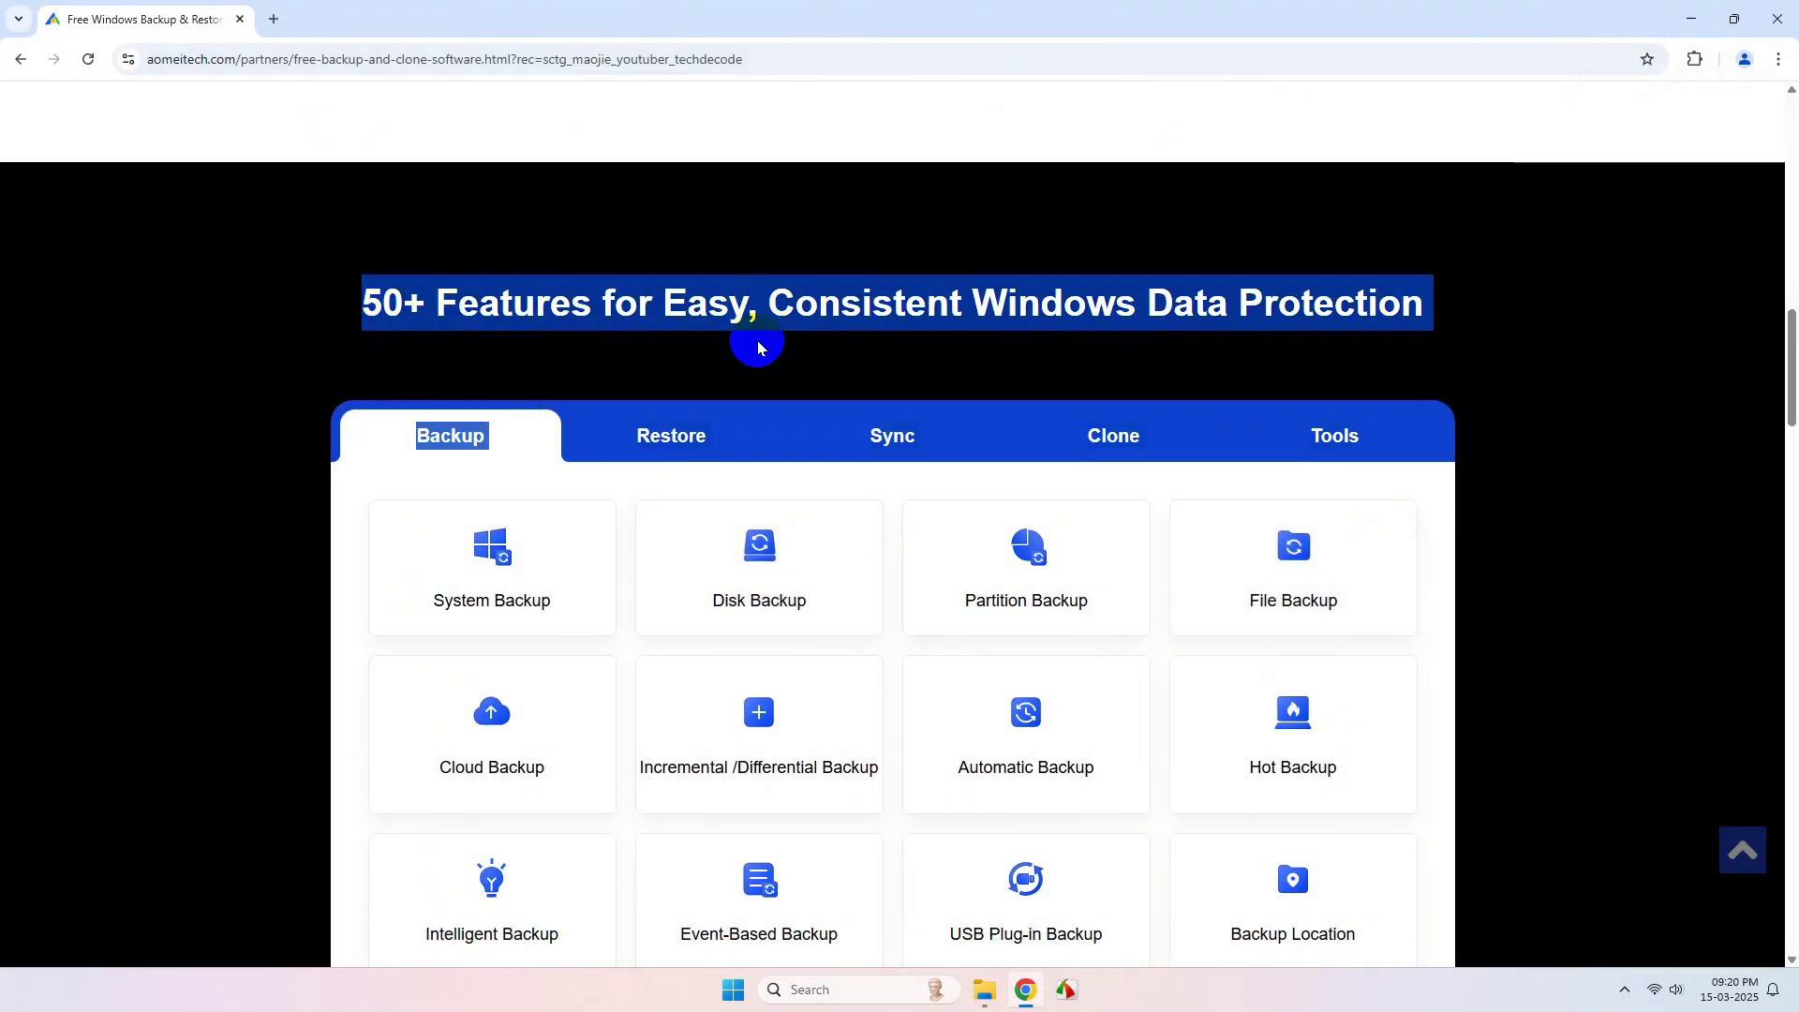
{"action": "scroll", "coordinate": [988, 345], "scroll_direction": "down", "scroll_amount": 1}
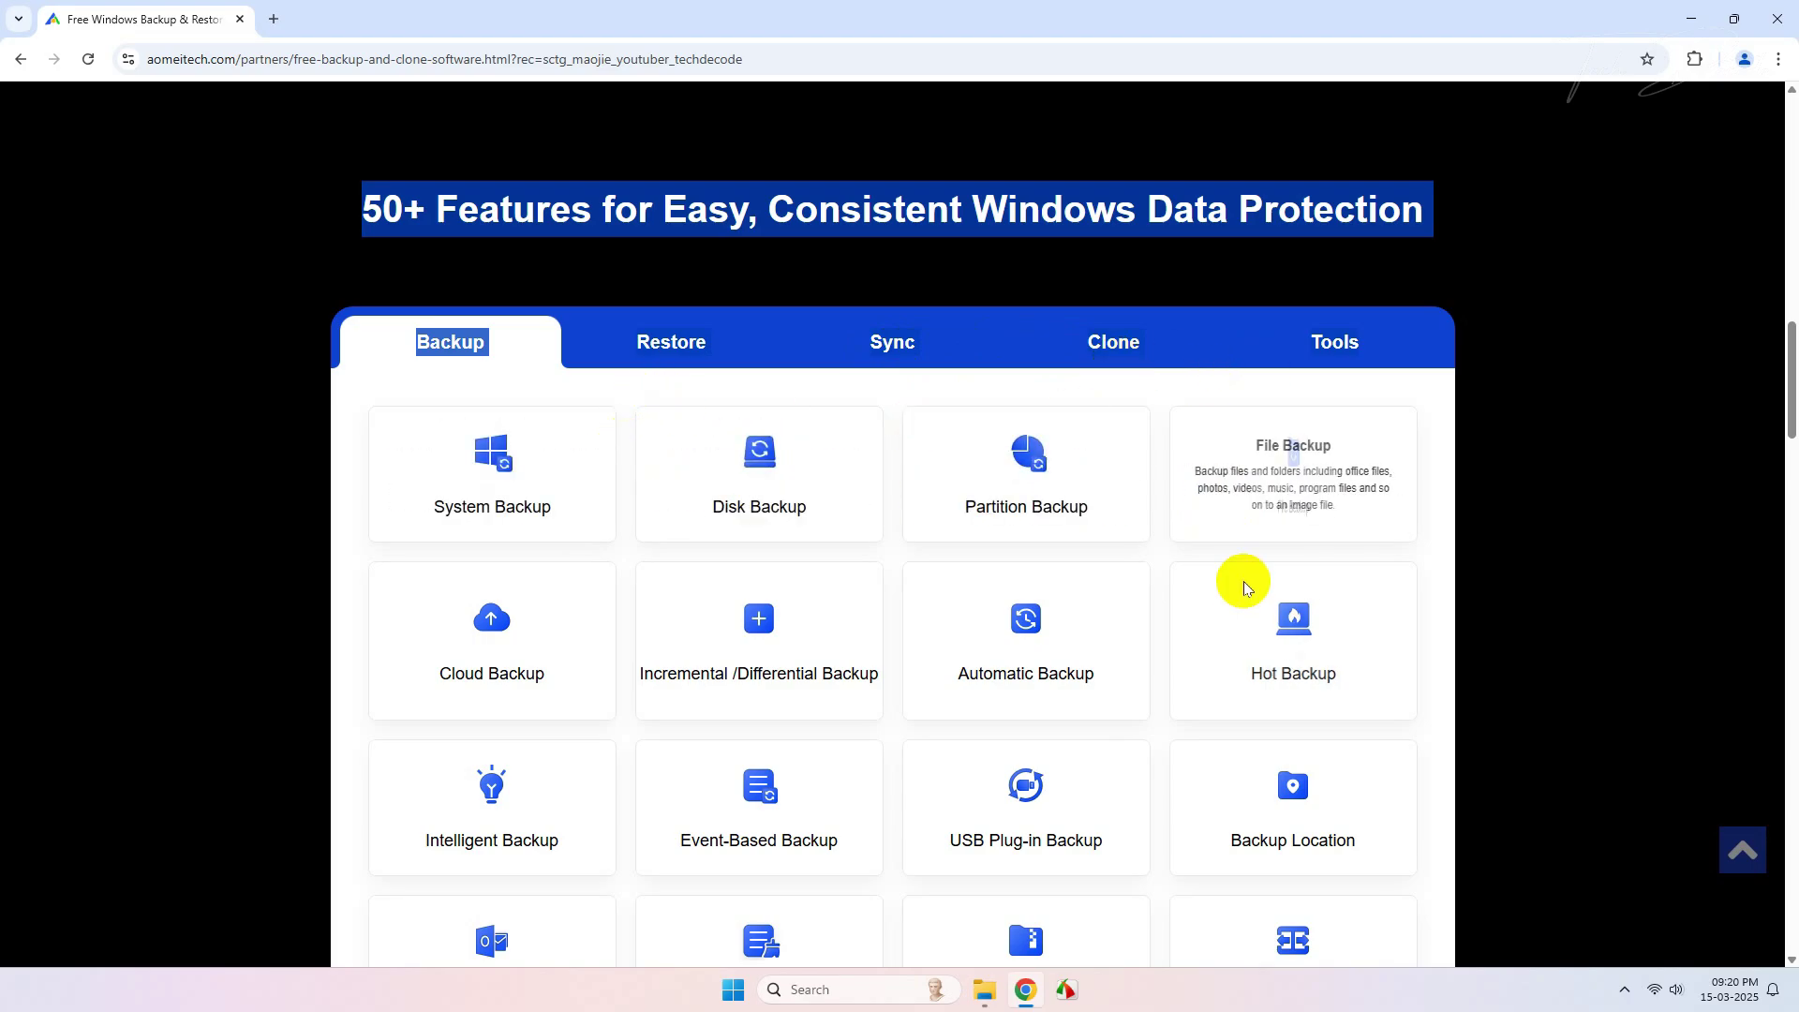
View the Restore, Sync, Clone and Tools feature lists on the page
{"action": "left_click", "coordinate": [692, 358]}
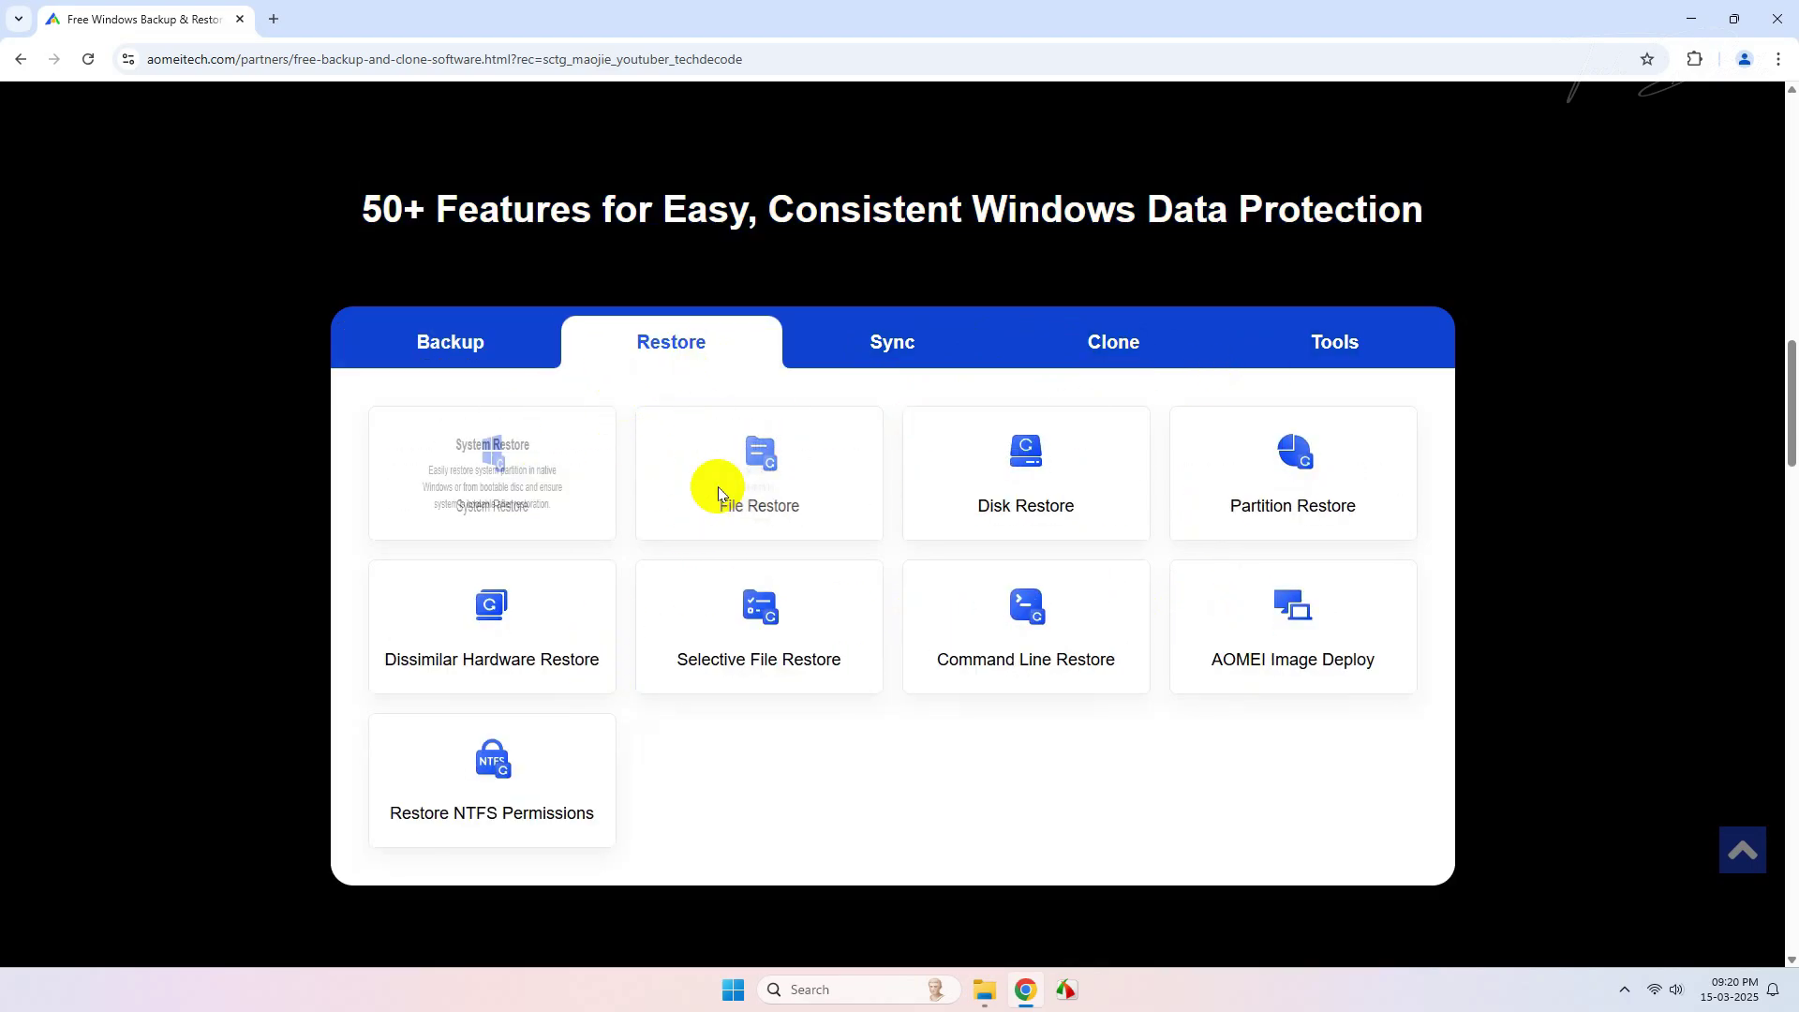
{"action": "left_click", "coordinate": [903, 345]}
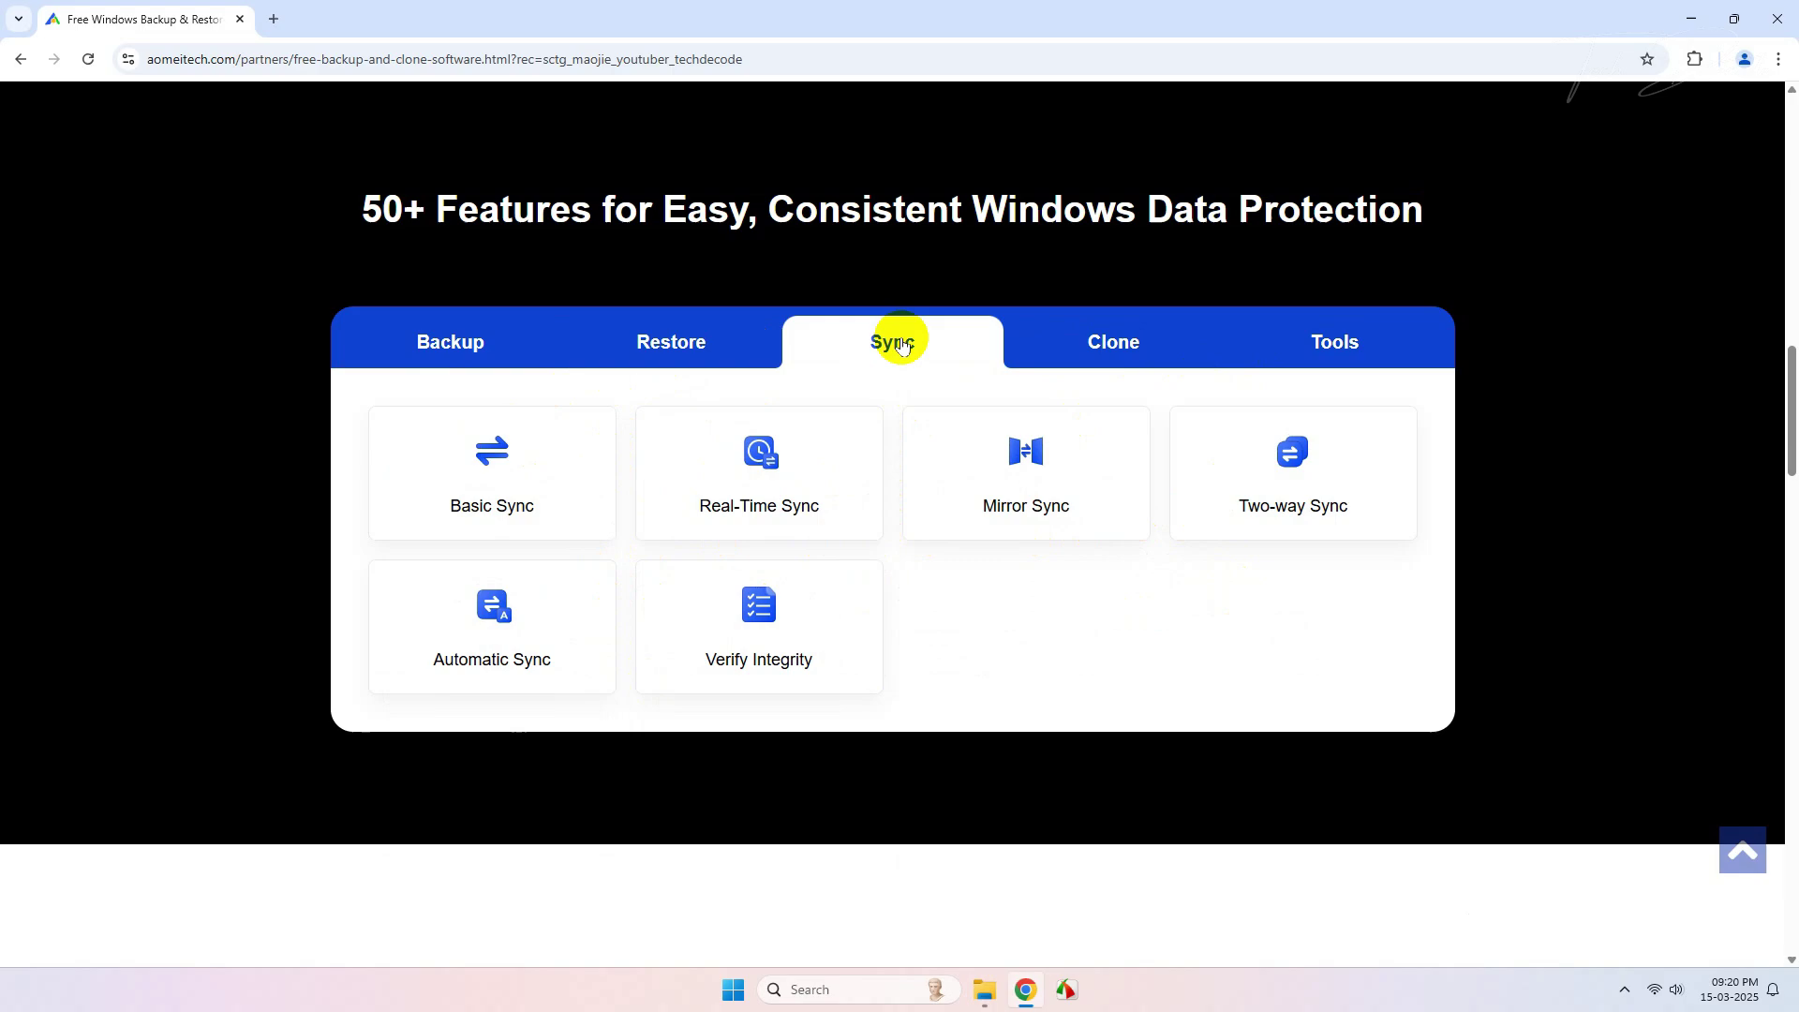
{"action": "left_click", "coordinate": [1090, 347]}
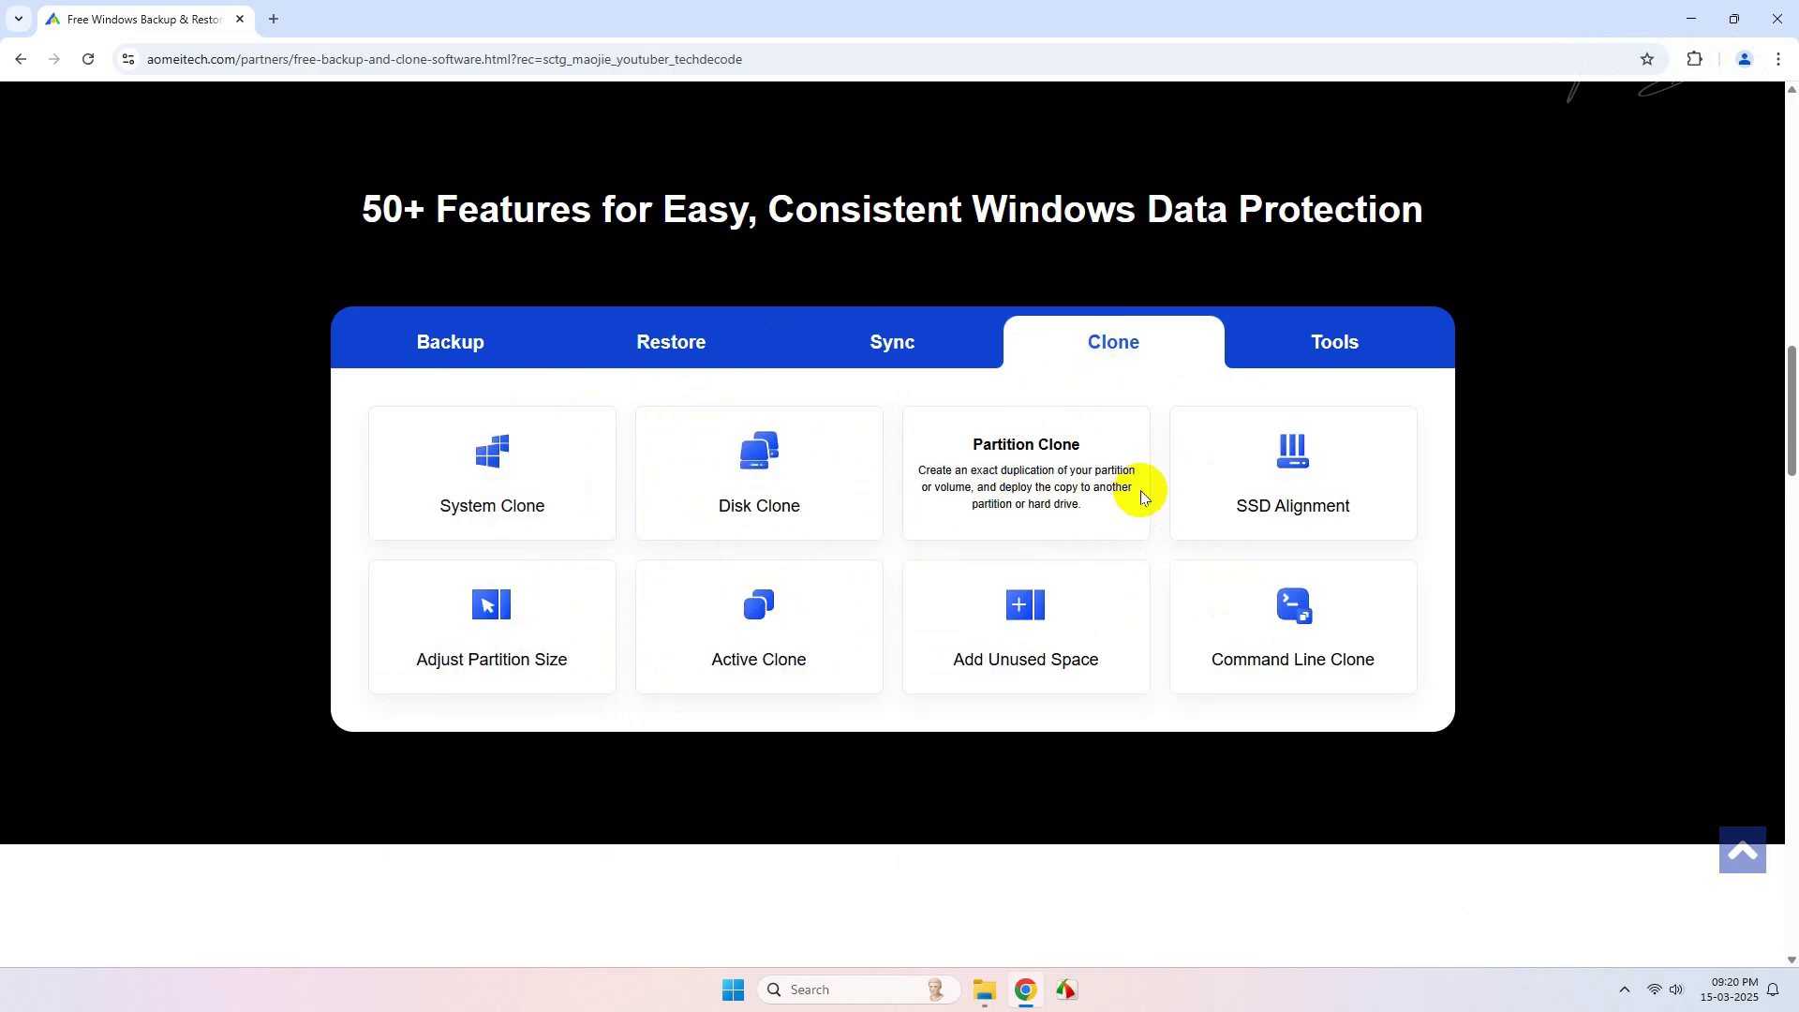
{"action": "left_click", "coordinate": [1319, 351]}
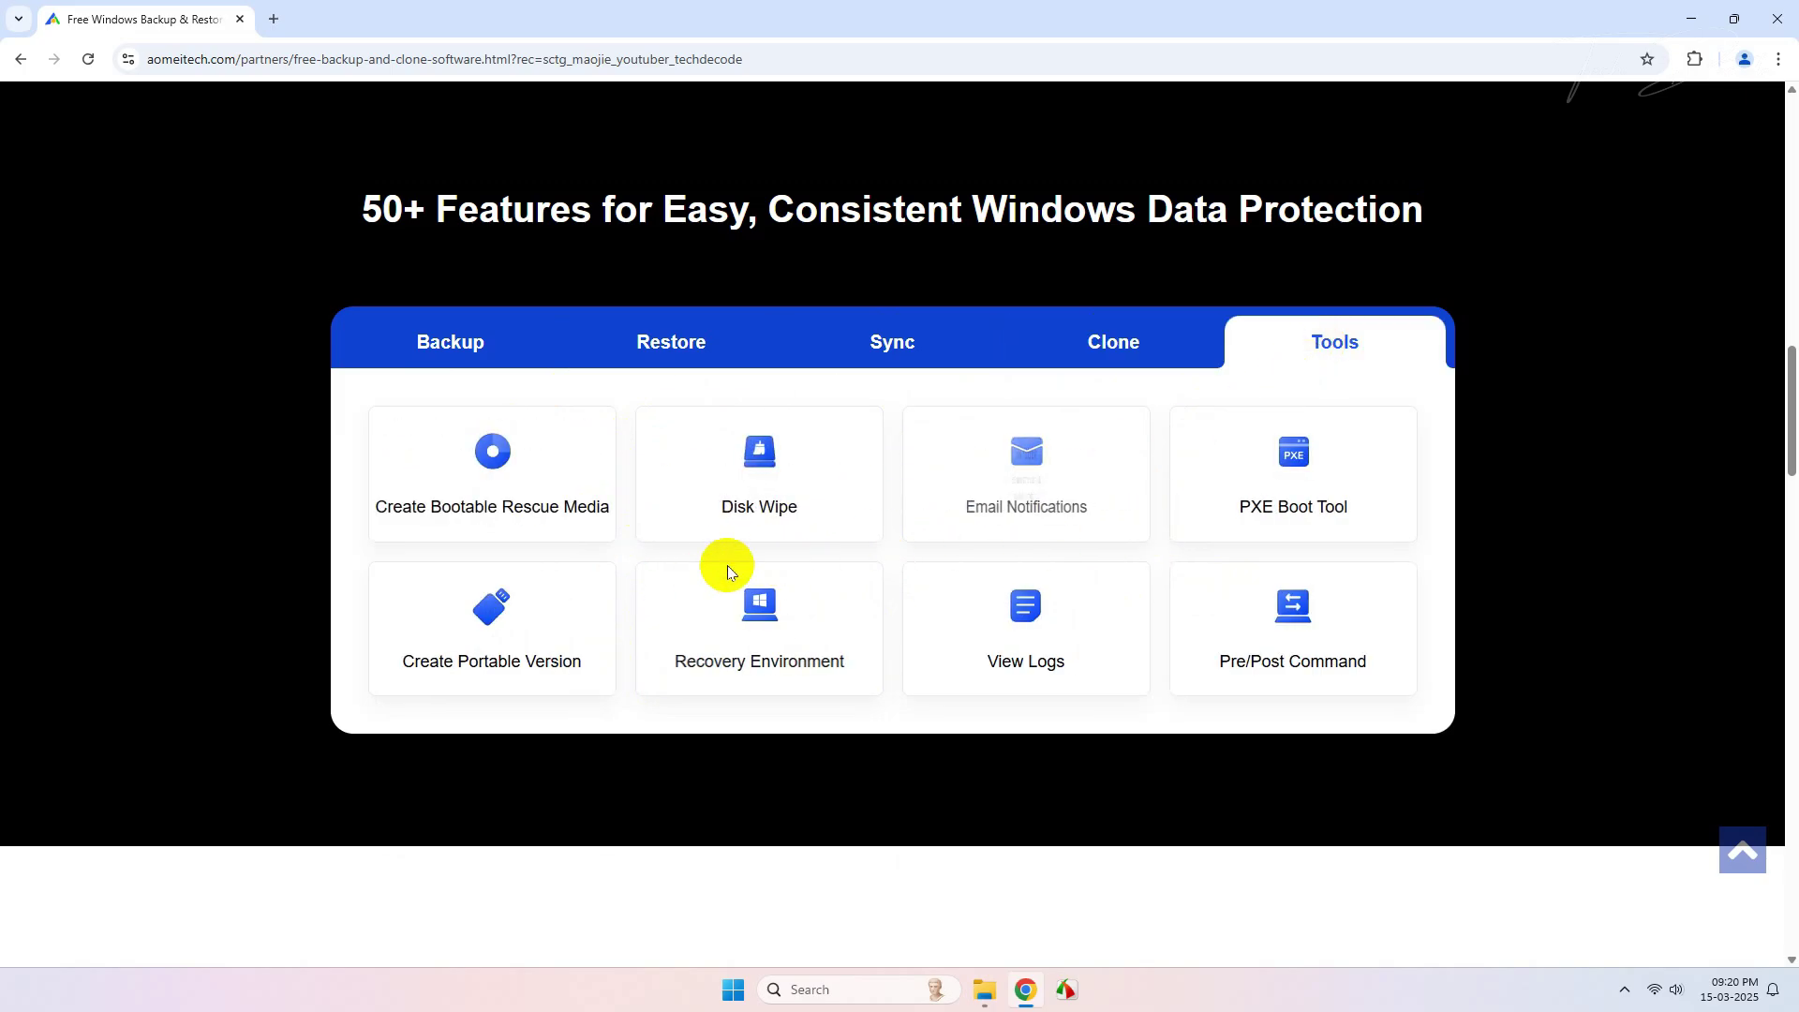
Show the Downloads > Programs folder holding the AOMEIBackupperSetup installer
{"action": "scroll", "coordinate": [1537, 578], "scroll_direction": "up", "scroll_amount": 10}
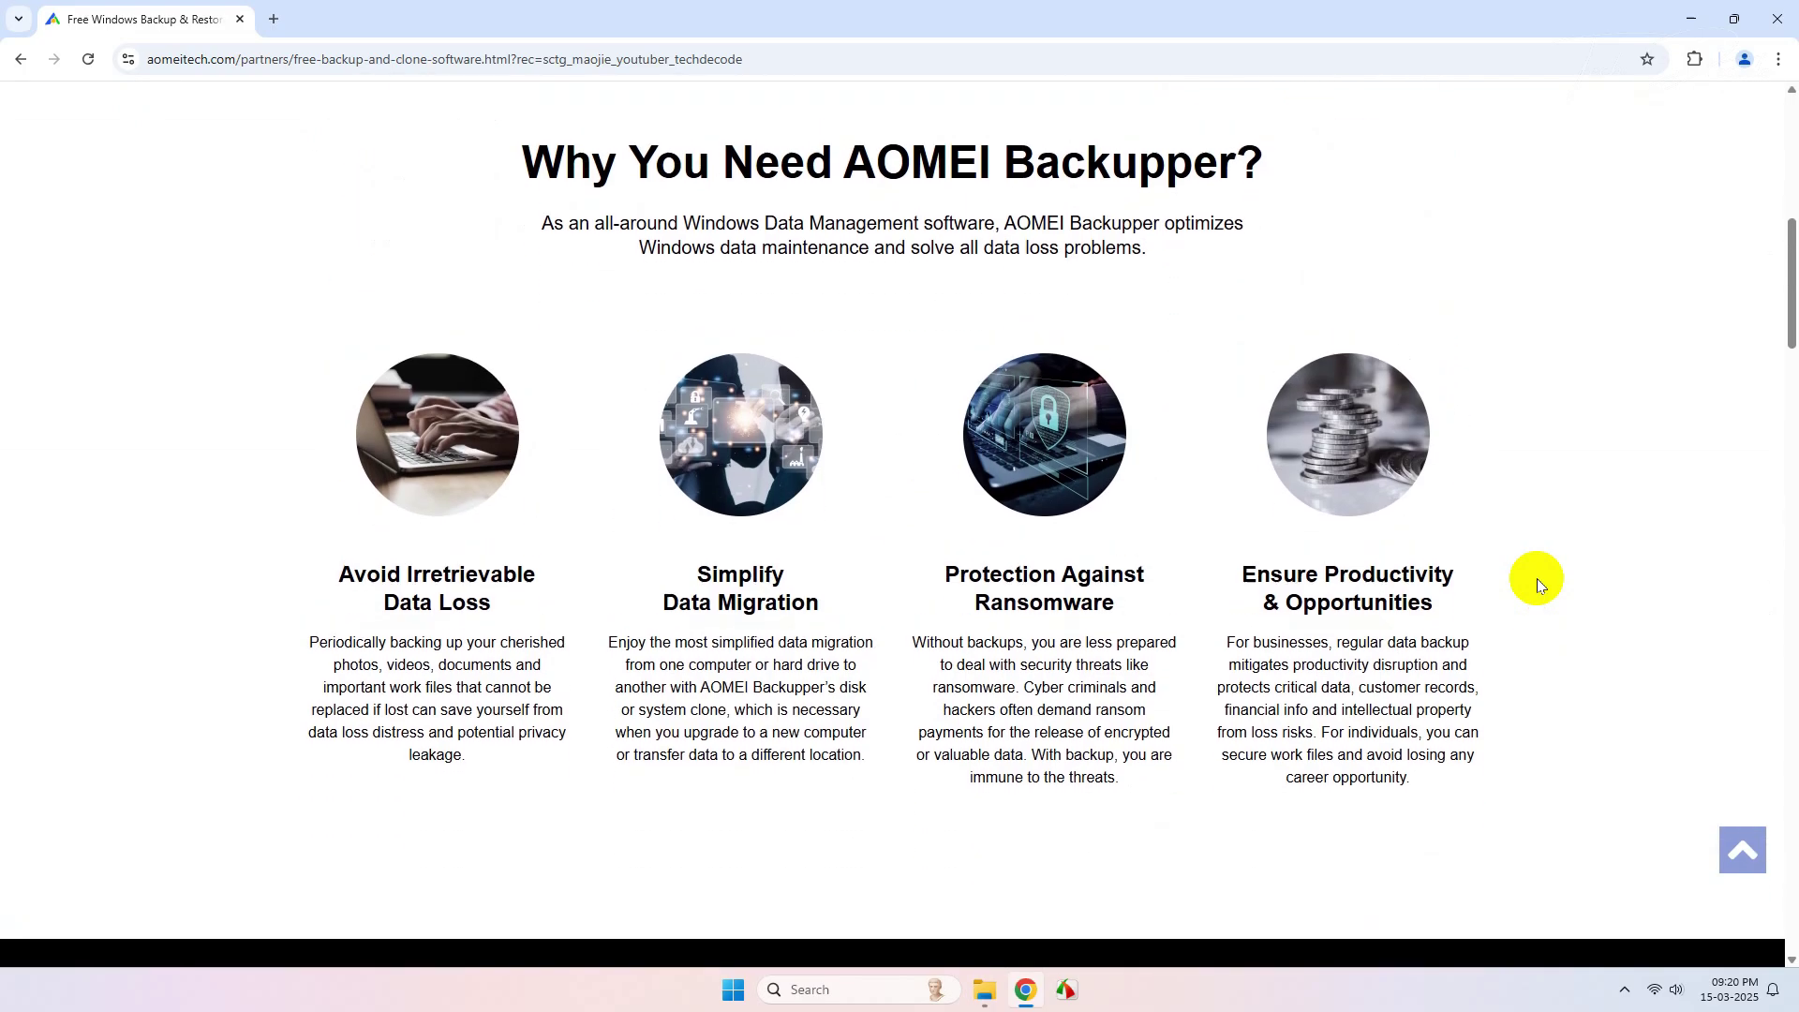
{"action": "scroll", "coordinate": [1537, 577], "scroll_direction": "up", "scroll_amount": 8}
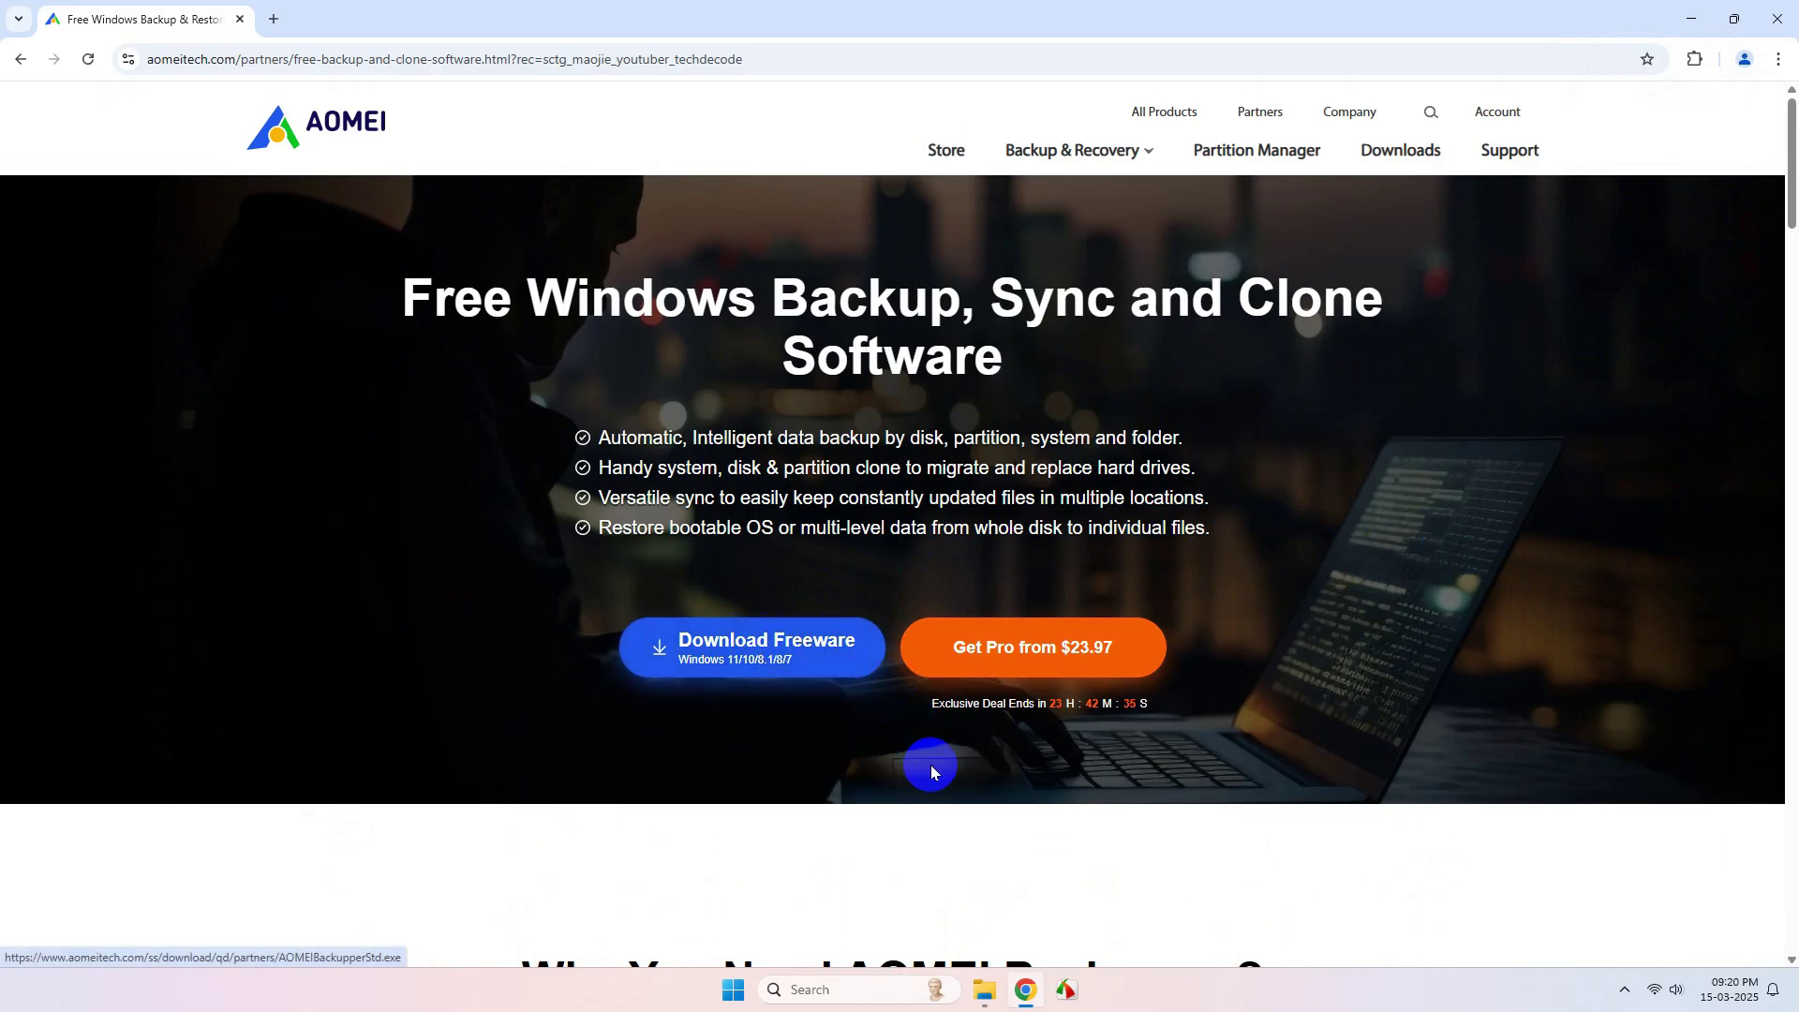
{"action": "left_click", "coordinate": [982, 989]}
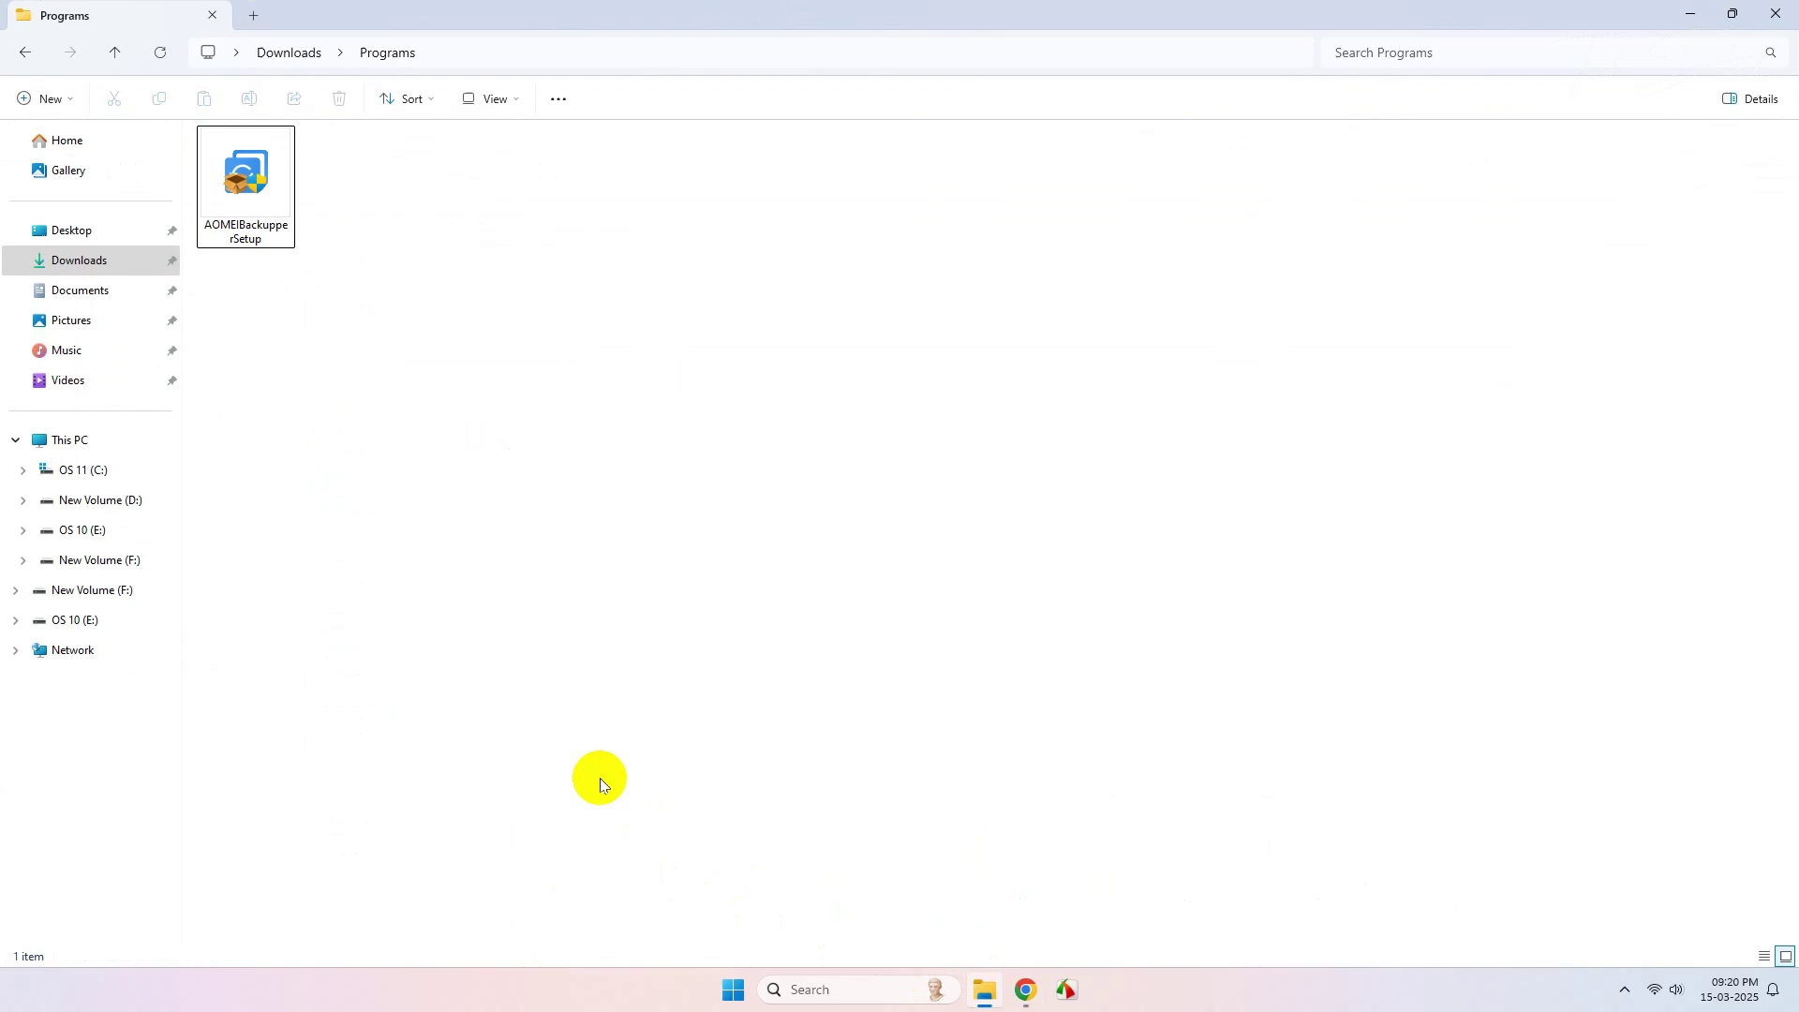
Run AOMEIBackupperSetup as administrator, install it with English as the setup language, and launch it
{"action": "right_click", "coordinate": [244, 170]}
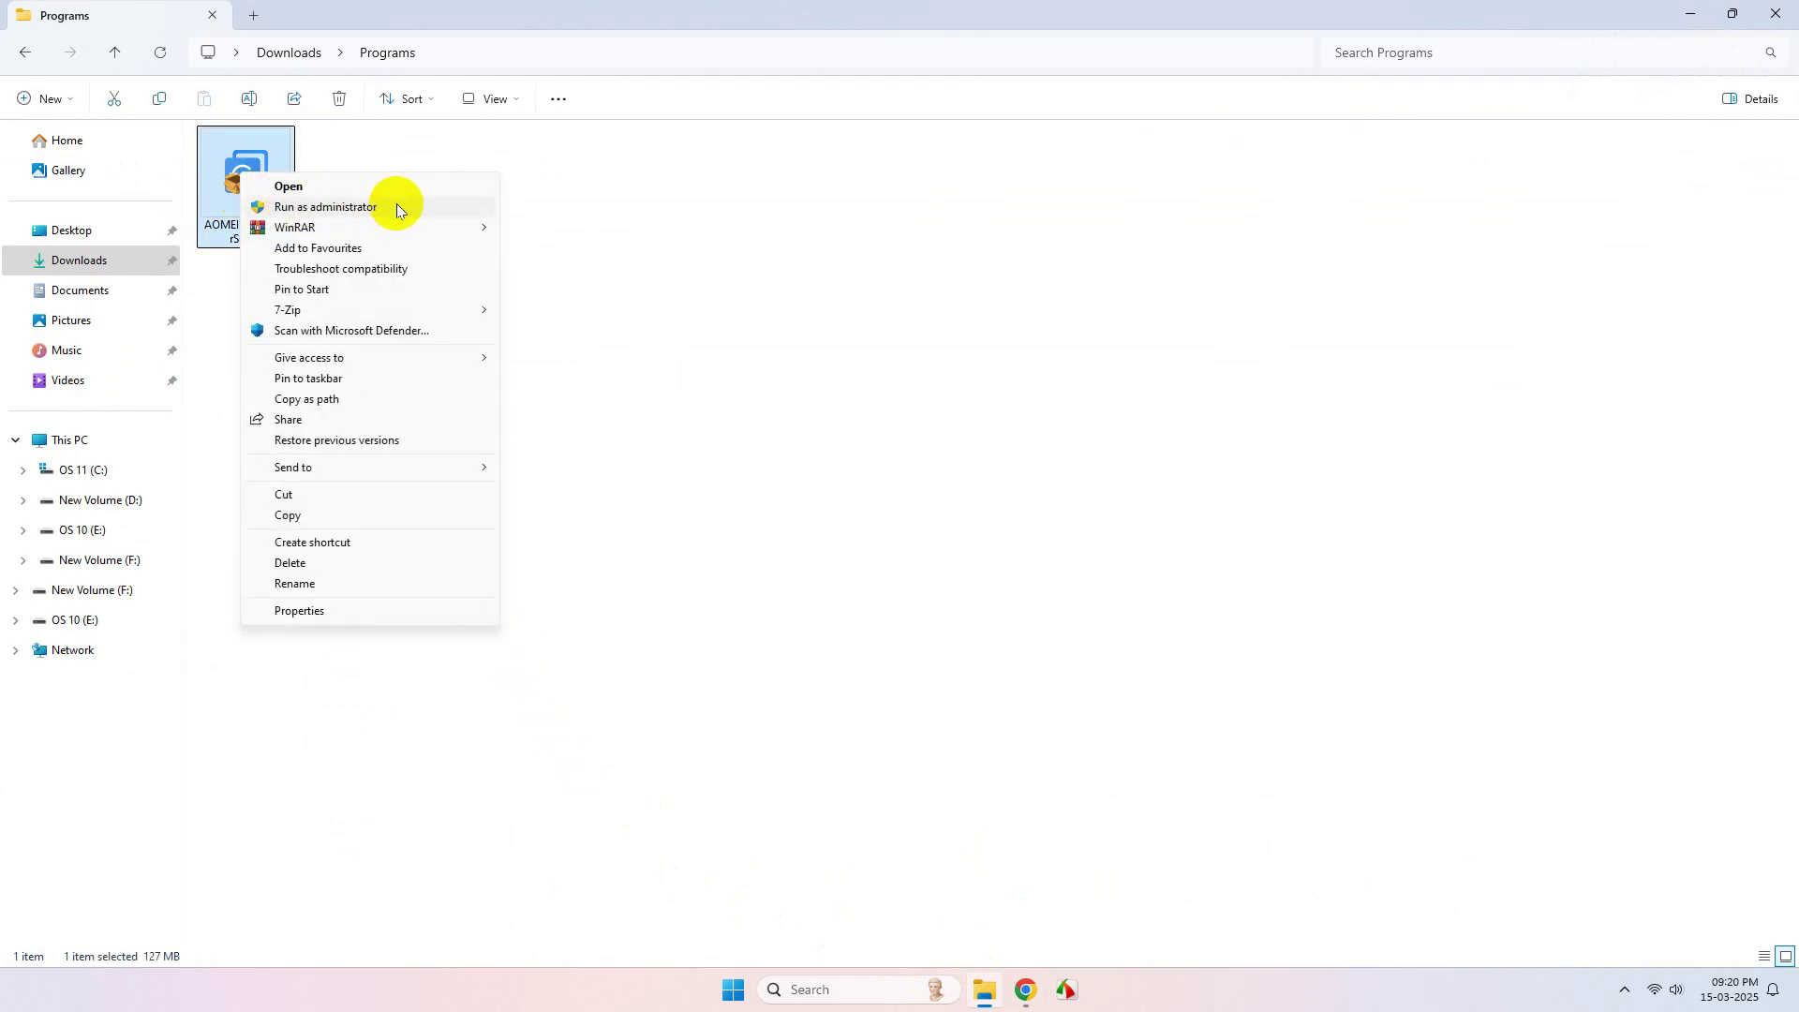
{"action": "left_click", "coordinate": [396, 204]}
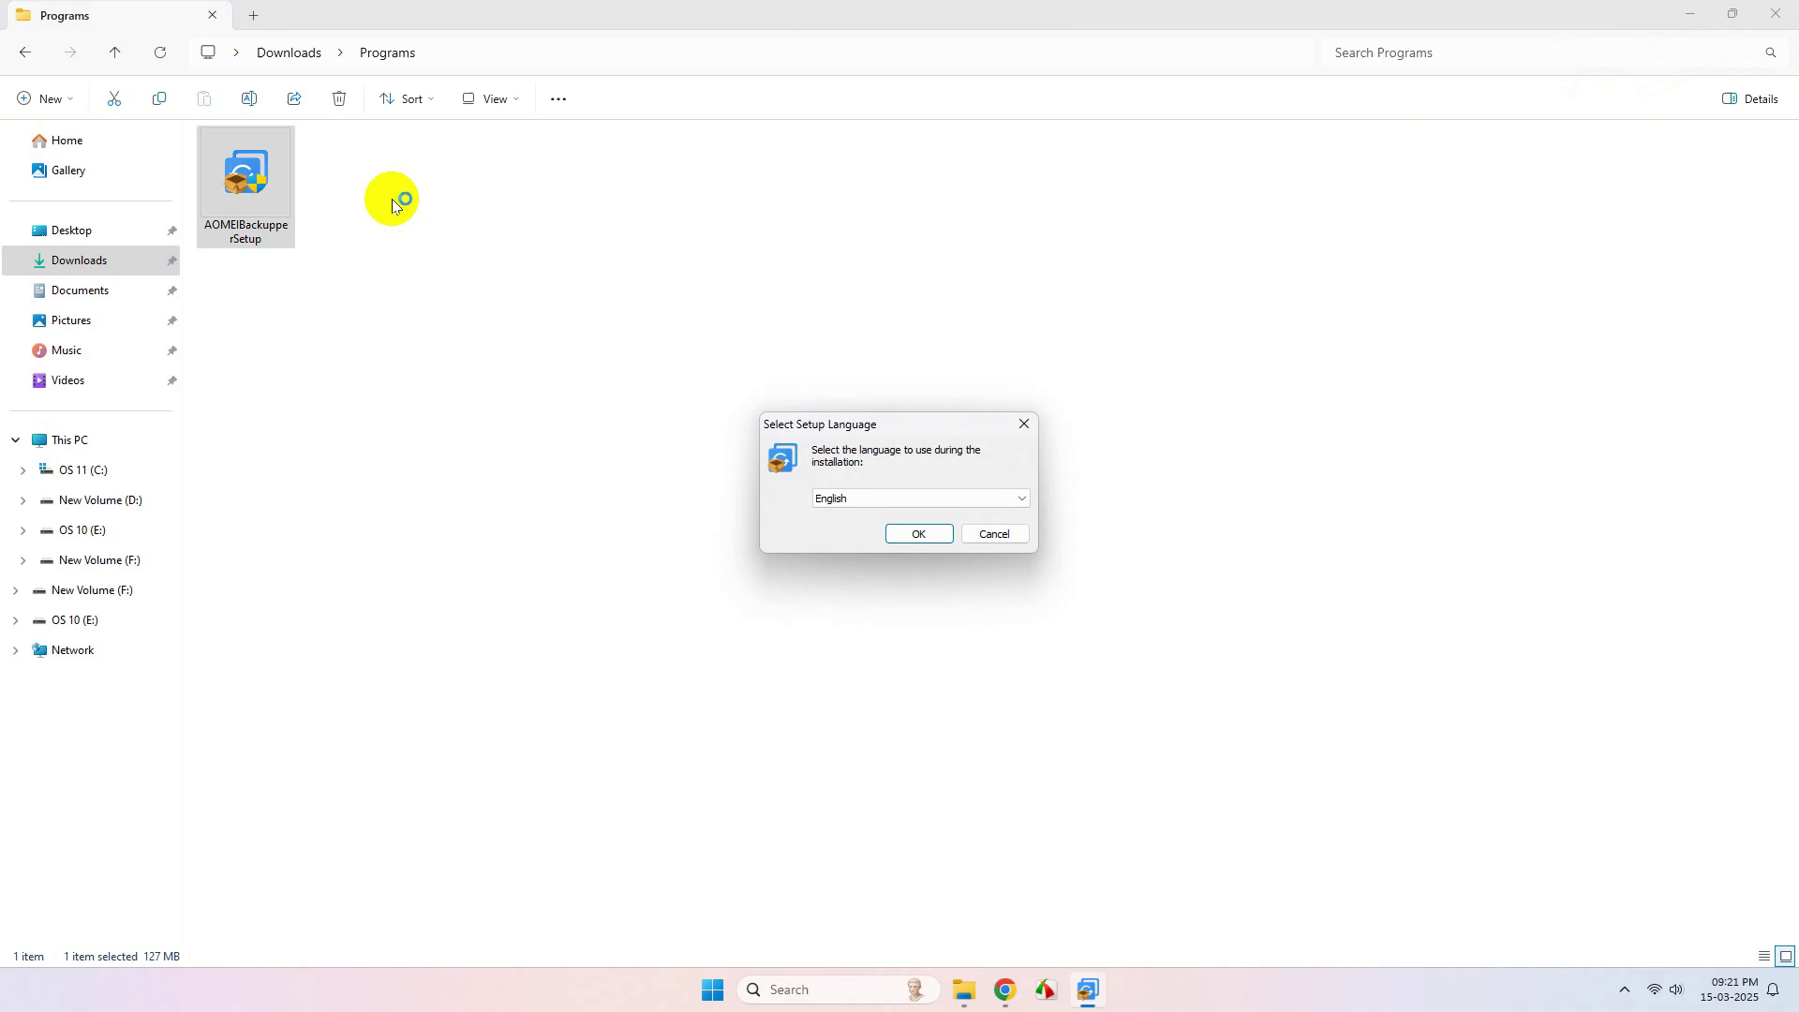
{"action": "left_click", "coordinate": [953, 494]}
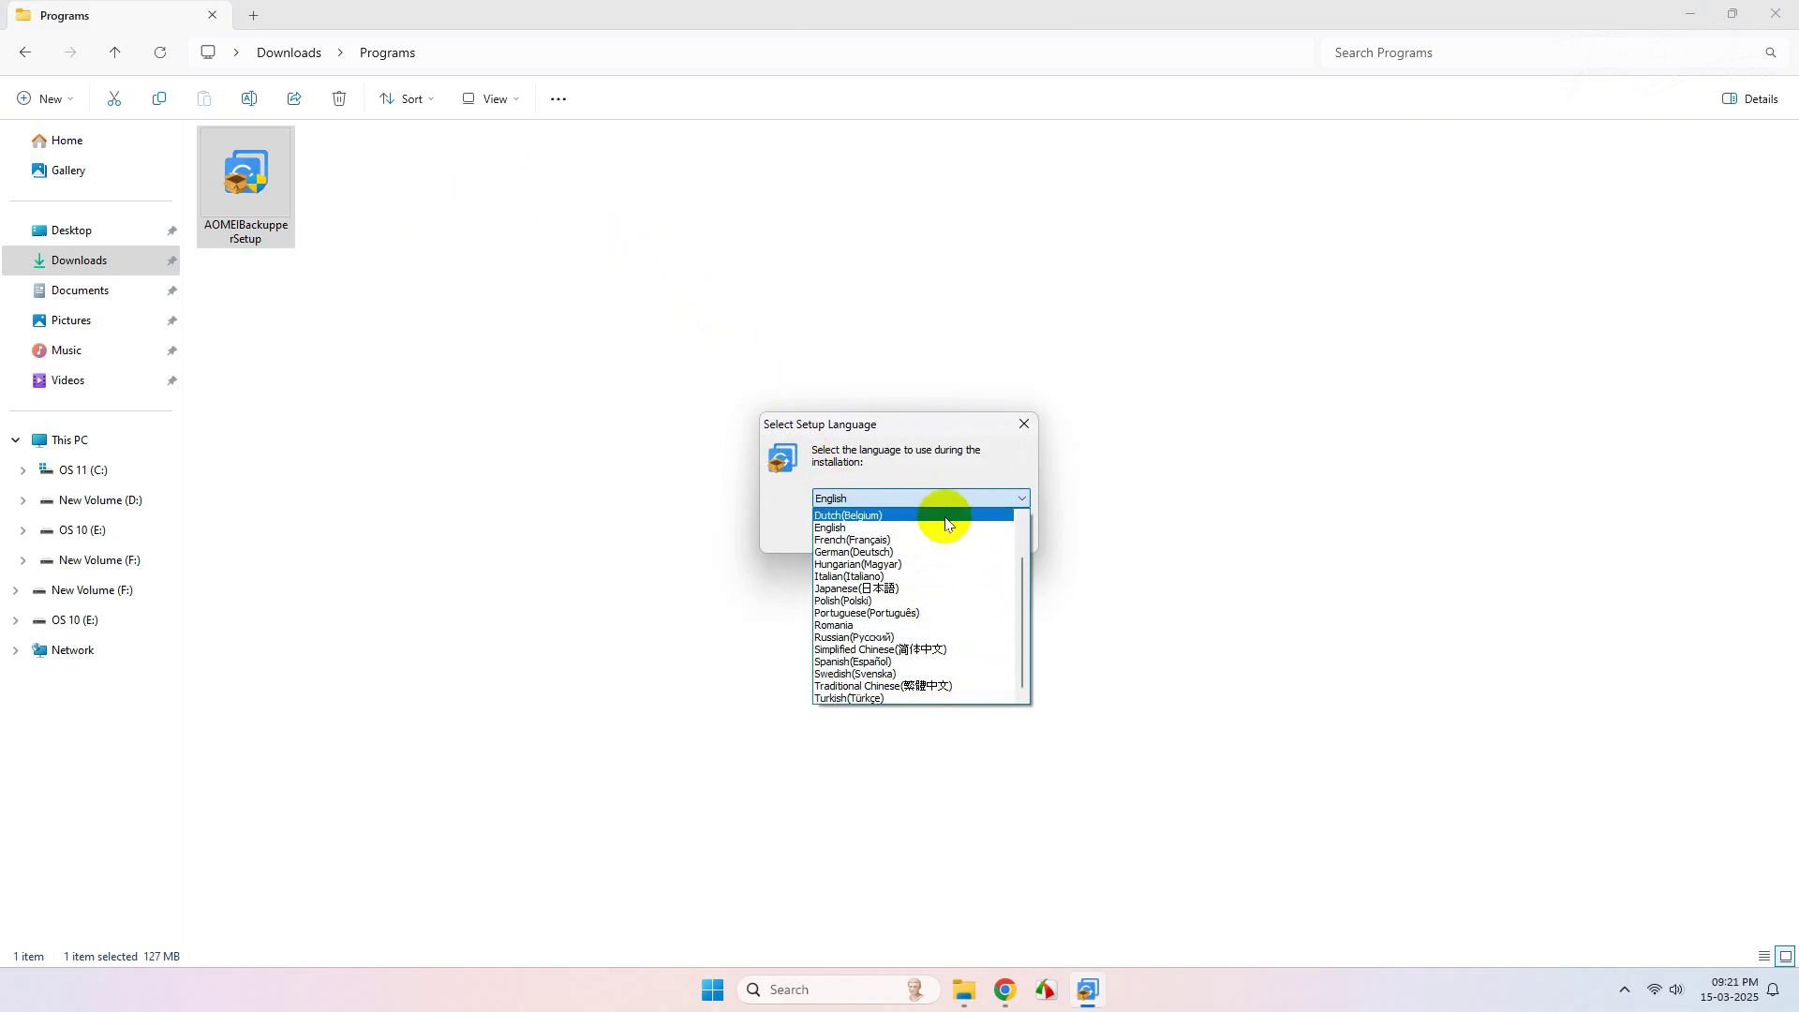
{"action": "left_click", "coordinate": [952, 497]}
{"action": "left_click", "coordinate": [918, 535]}
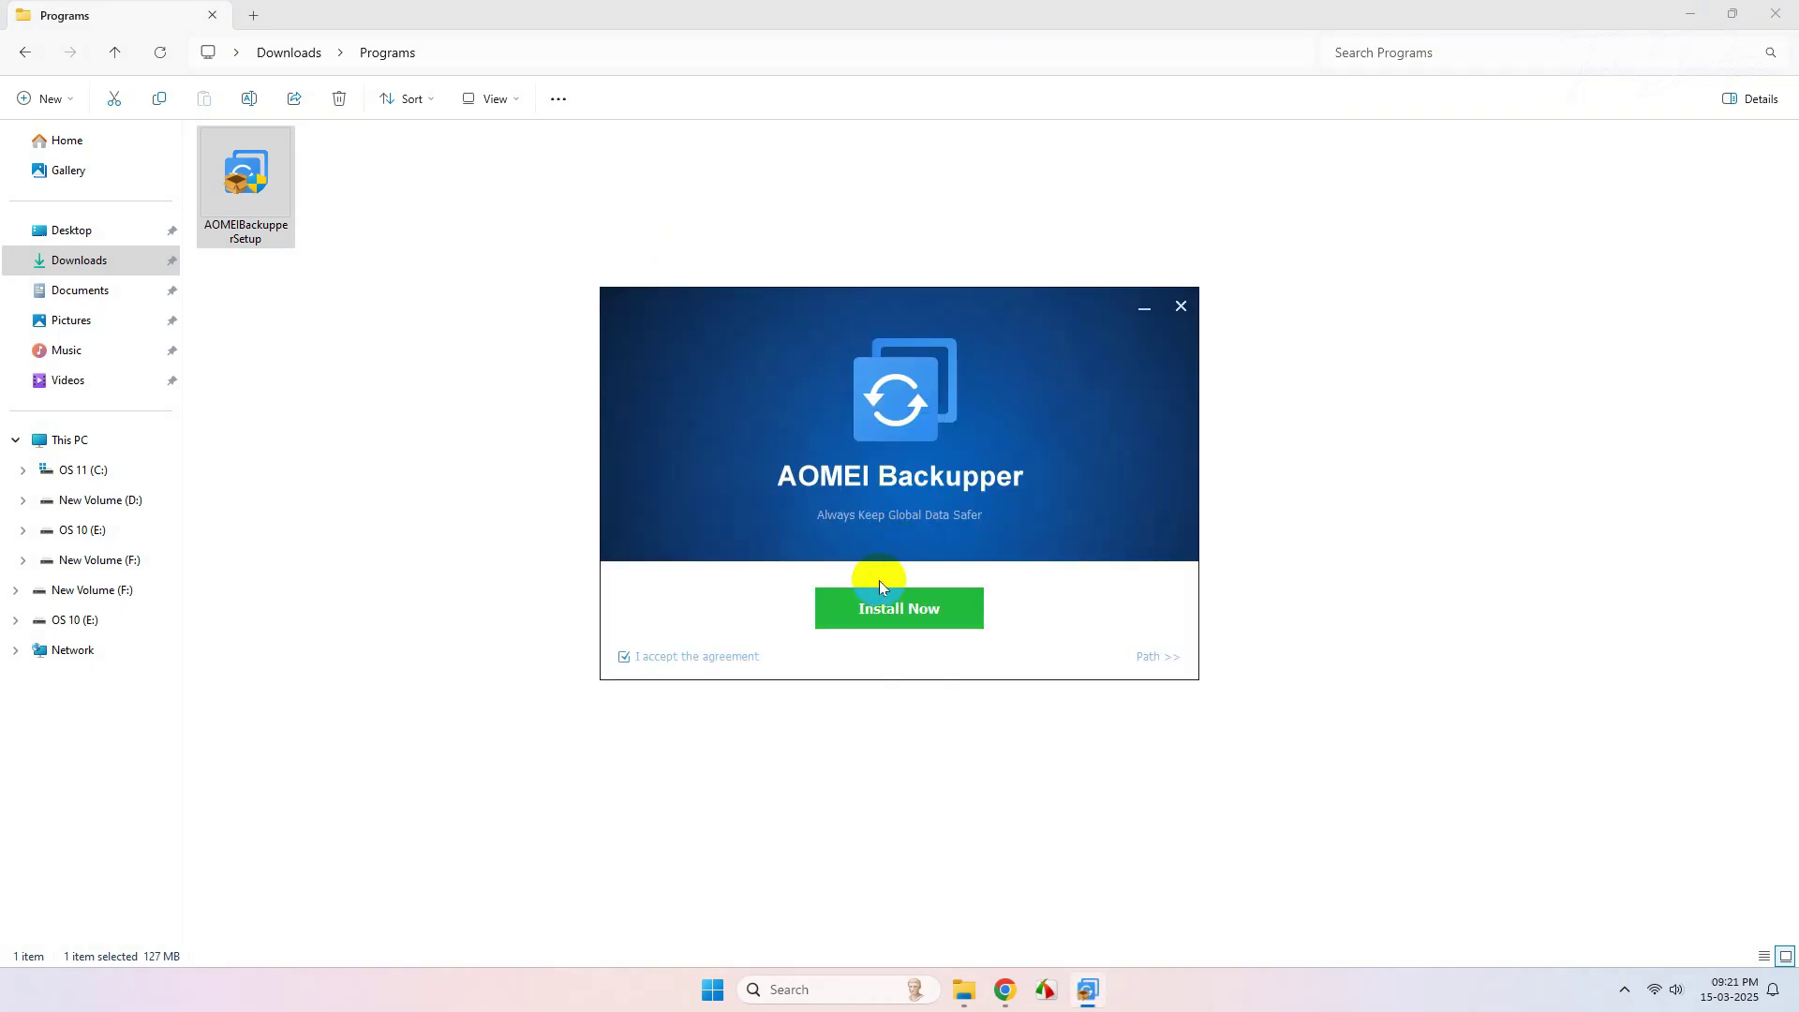
{"action": "left_click", "coordinate": [923, 602]}
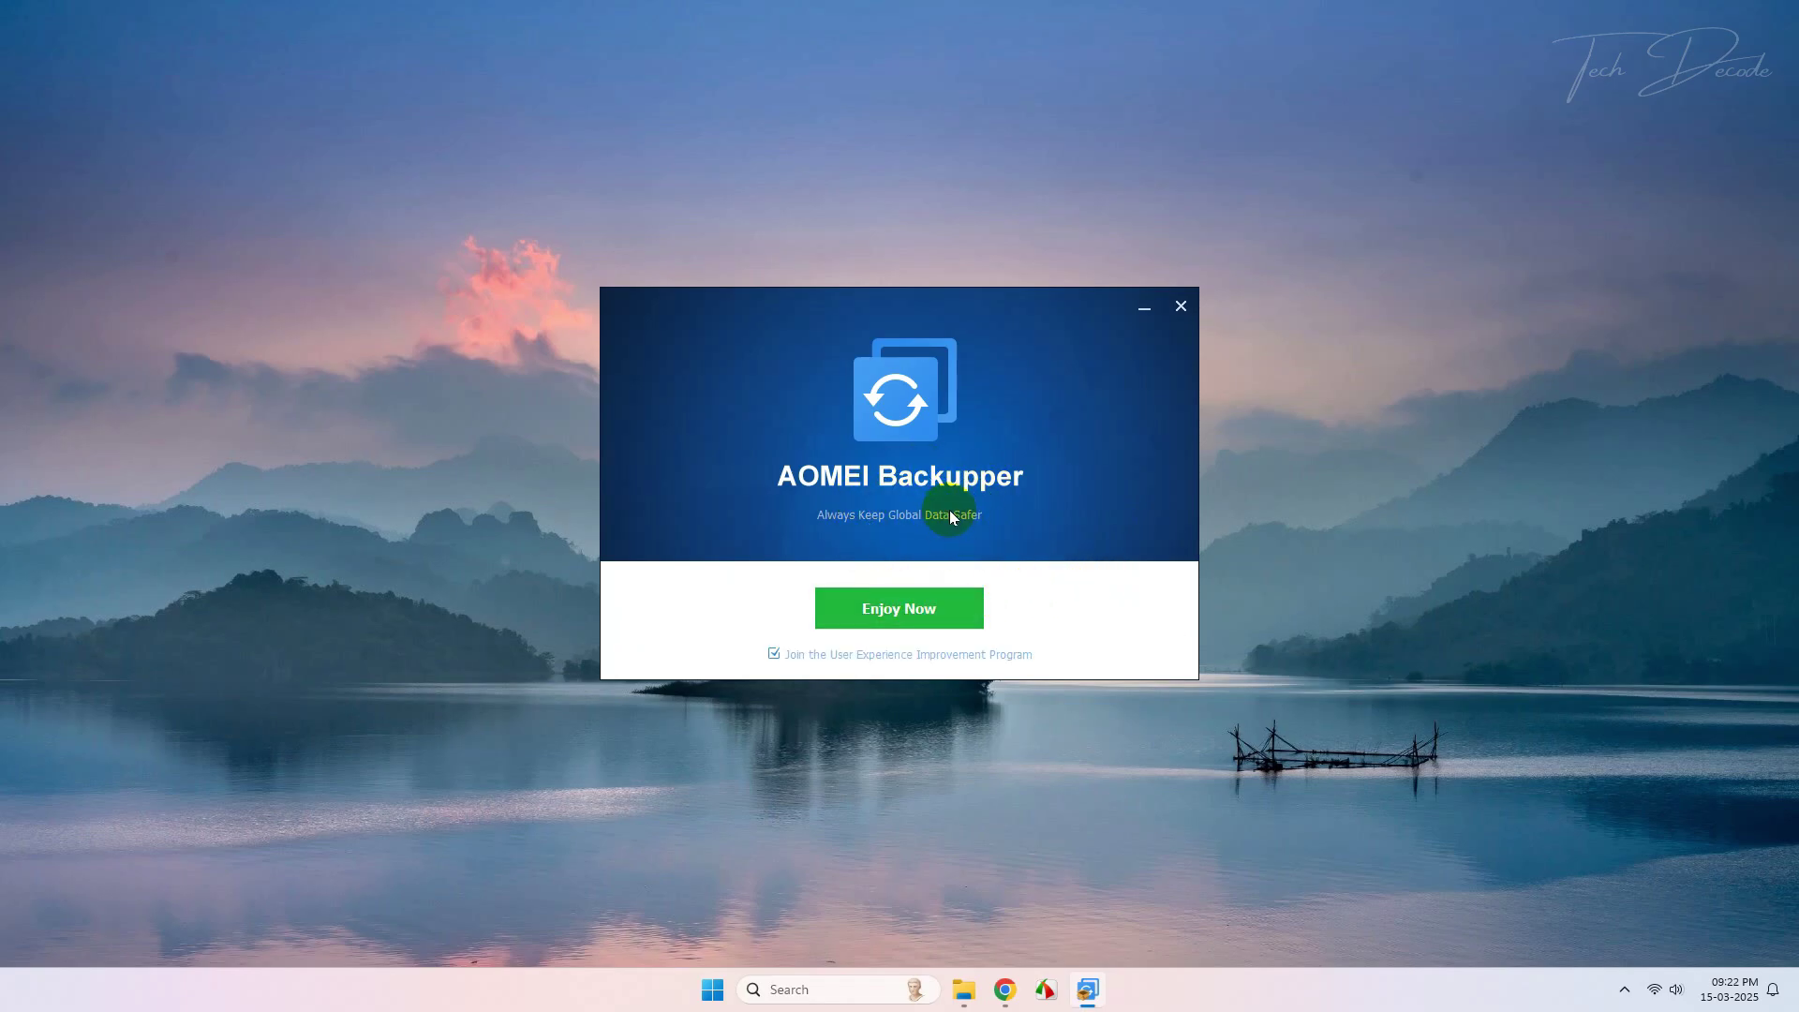
{"action": "left_click", "coordinate": [947, 610]}
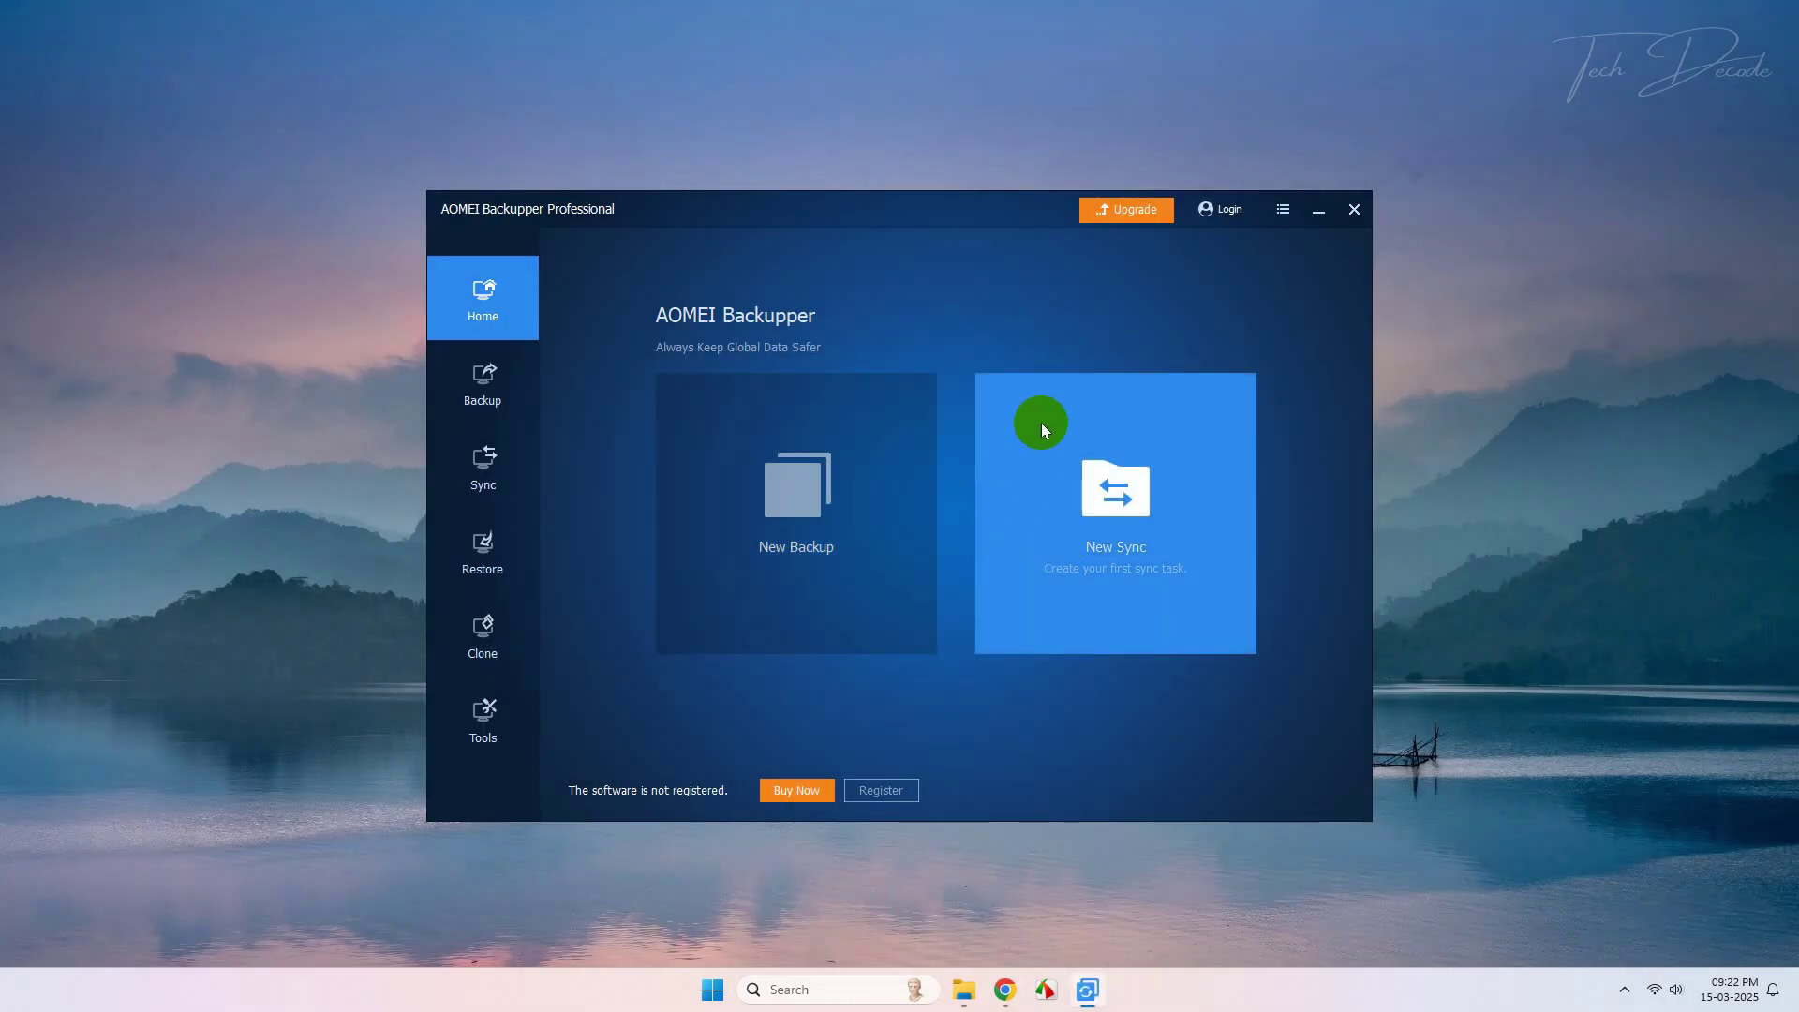
Paste the license code into the Register form and submit it to register AOMEI Backupper
{"action": "left_click", "coordinate": [1284, 211]}
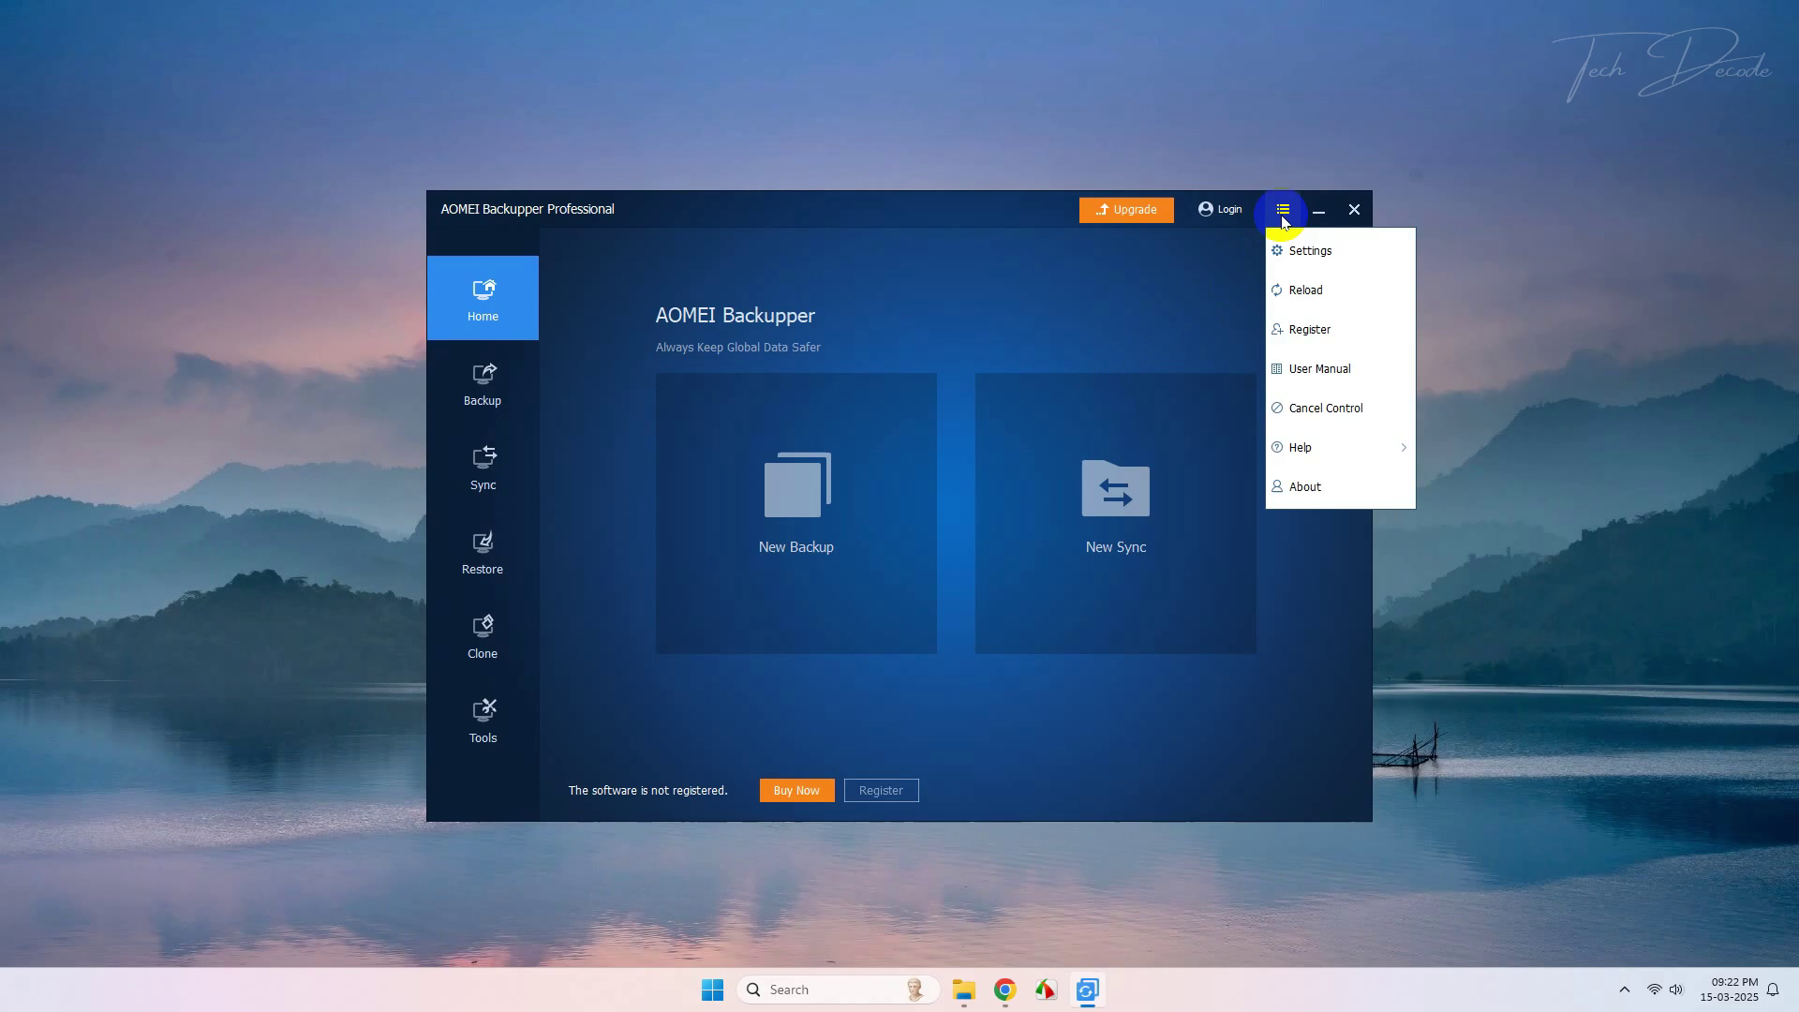
{"action": "left_click", "coordinate": [1393, 333]}
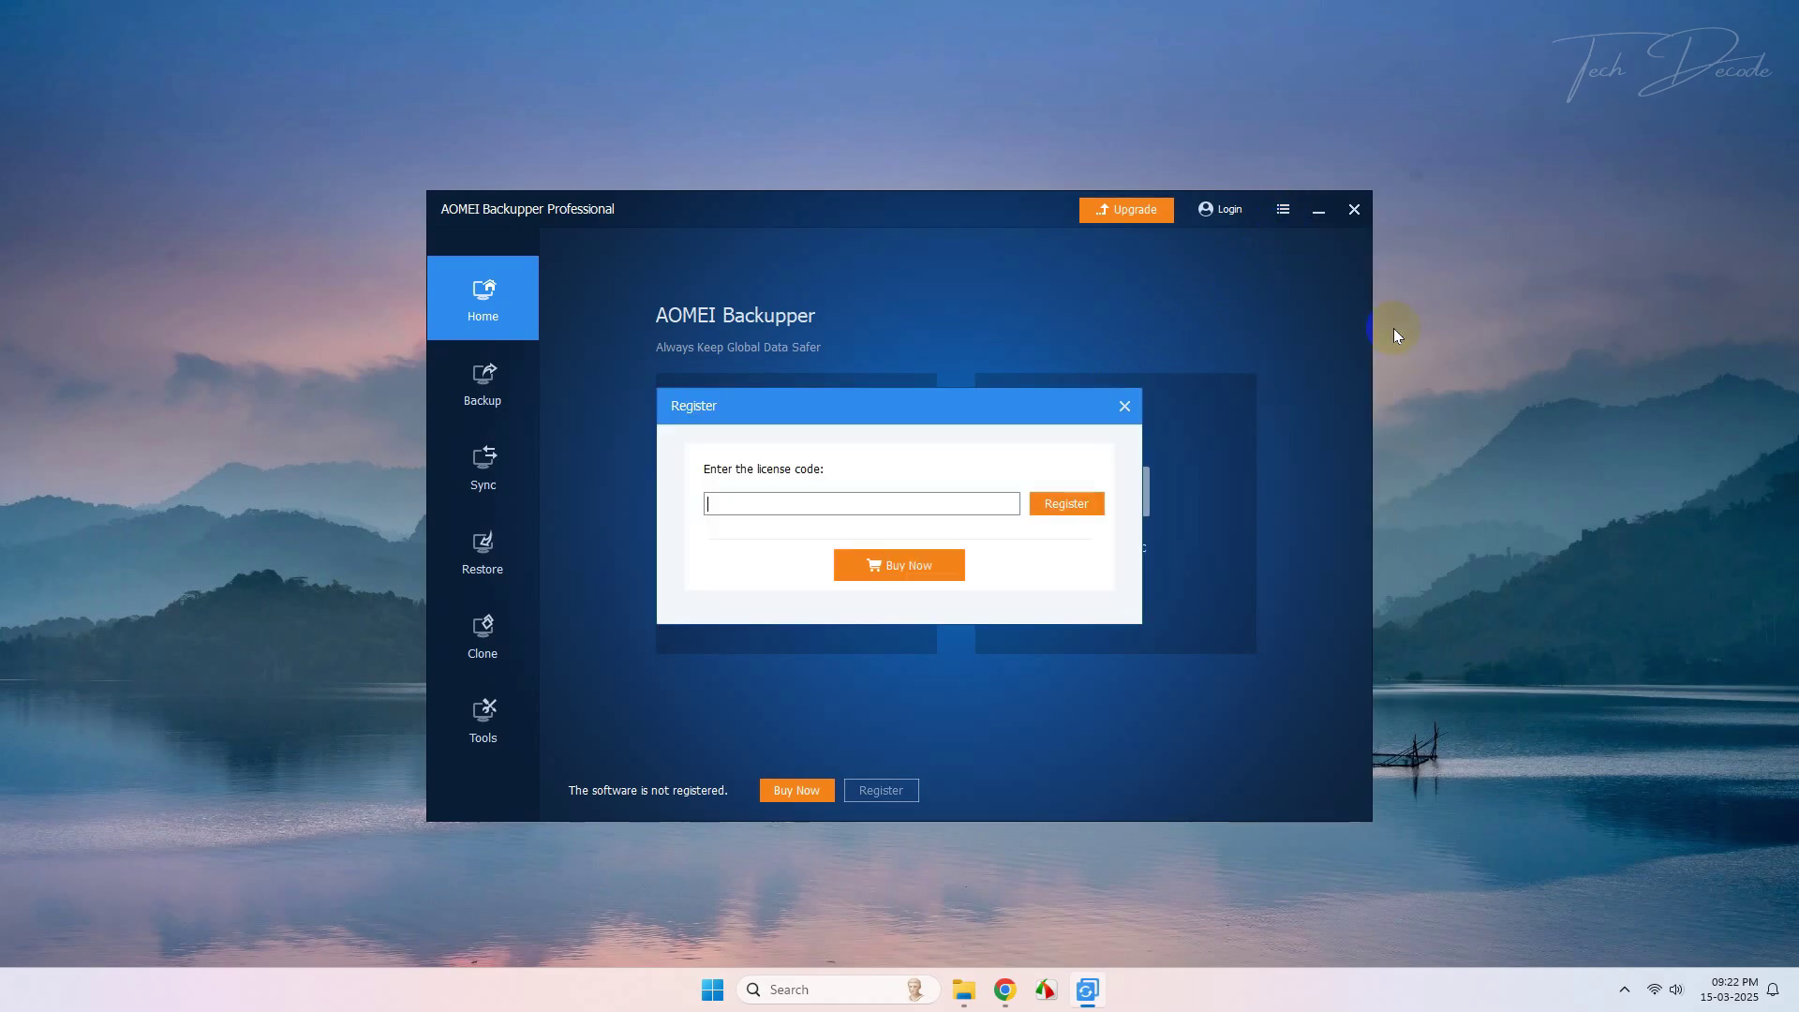
{"action": "right_click", "coordinate": [785, 508]}
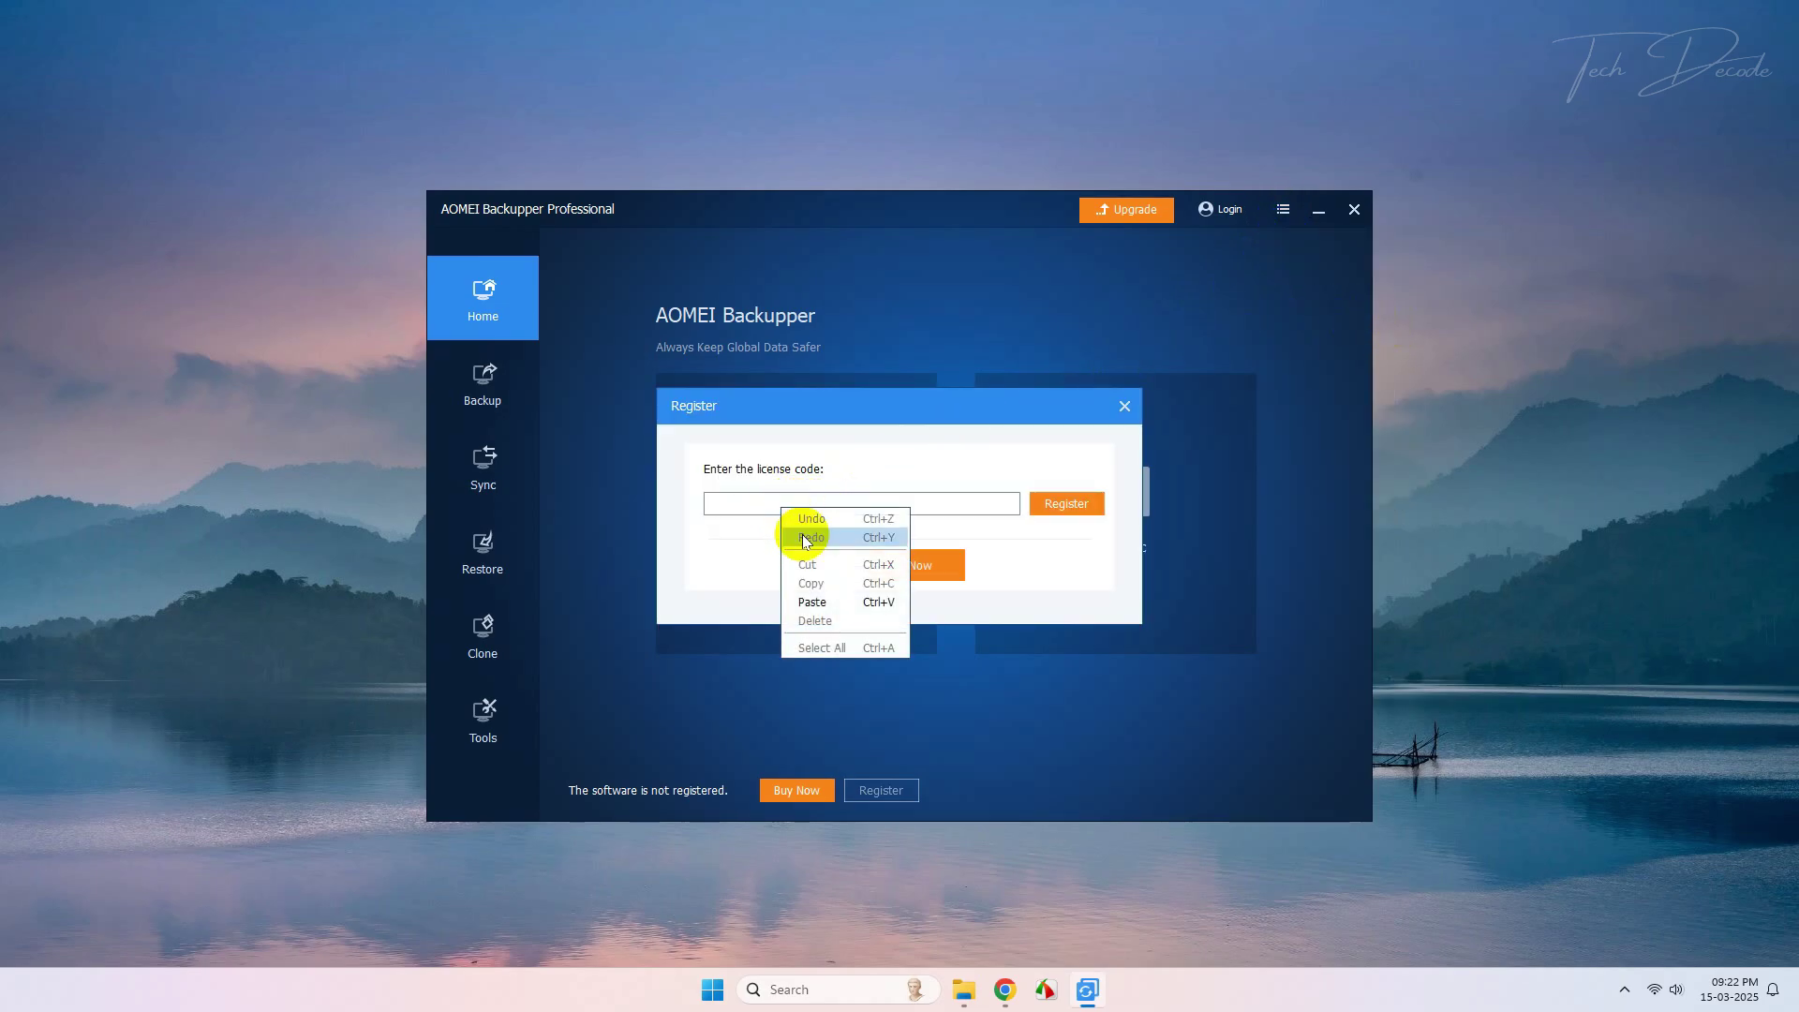
{"action": "left_click", "coordinate": [808, 603]}
{"action": "left_click", "coordinate": [1080, 508]}
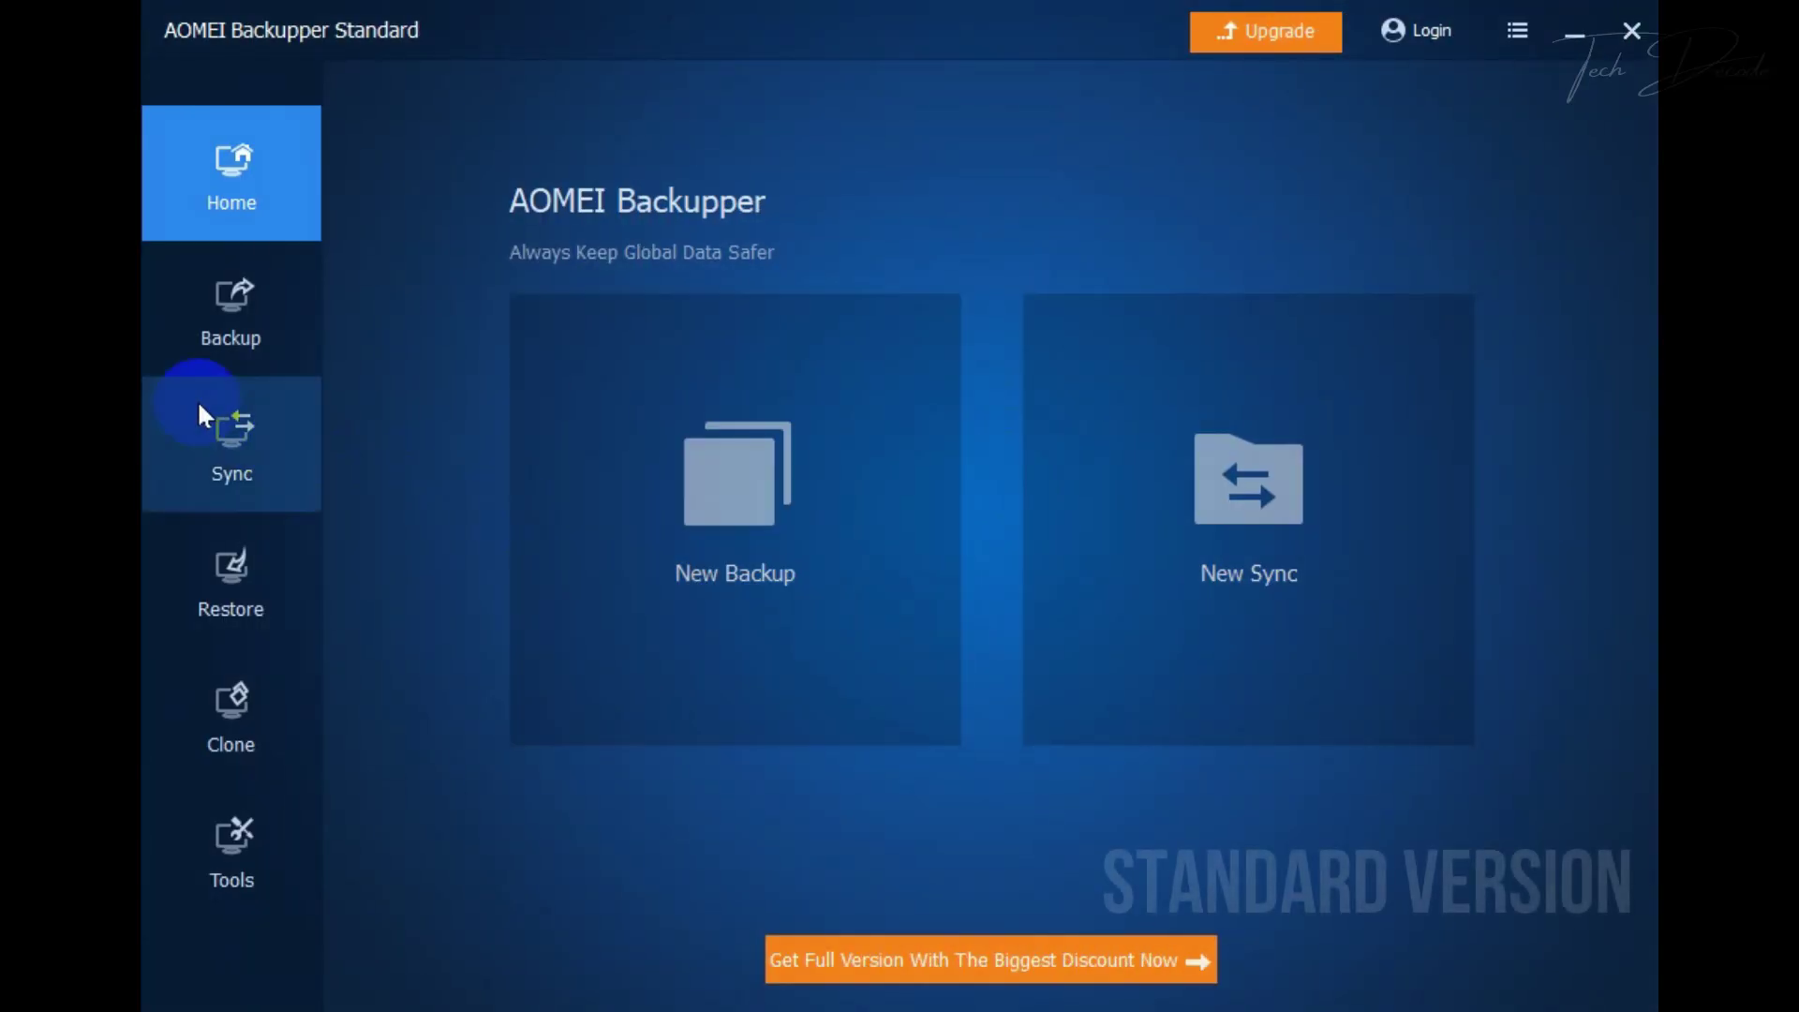
{"action": "left_click", "coordinate": [238, 314]}
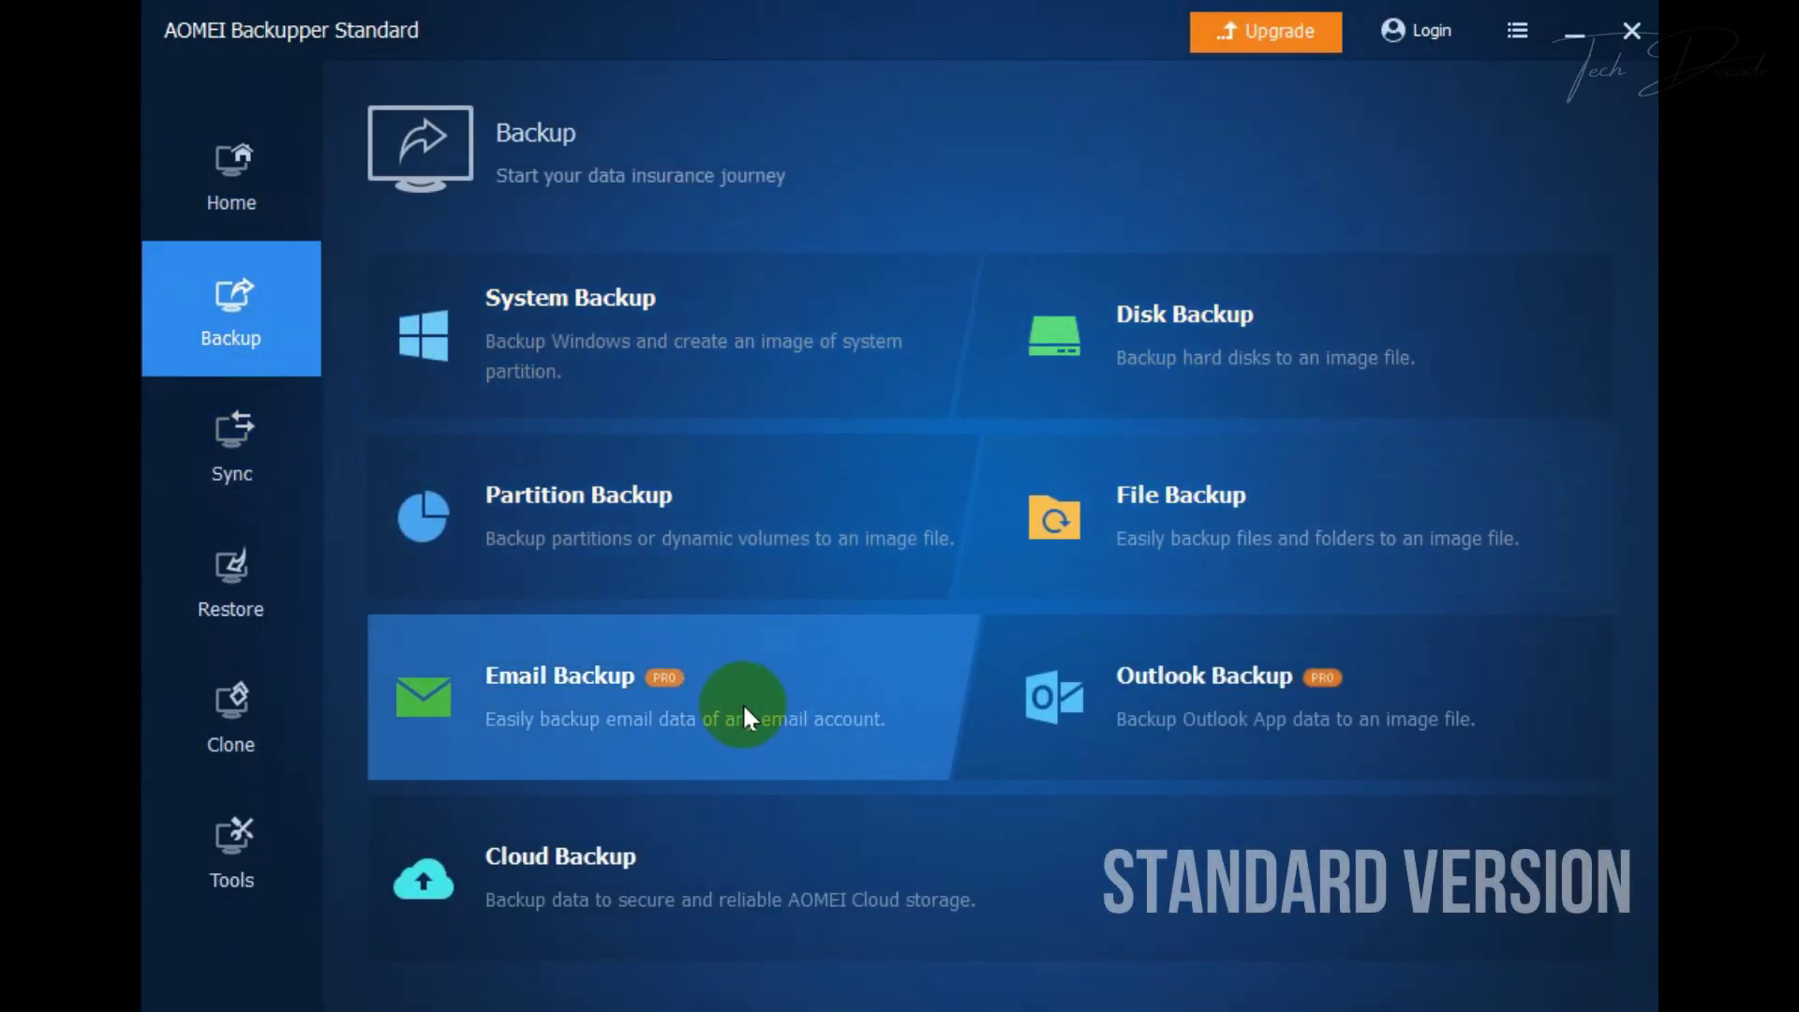
{"action": "left_click", "coordinate": [277, 446]}
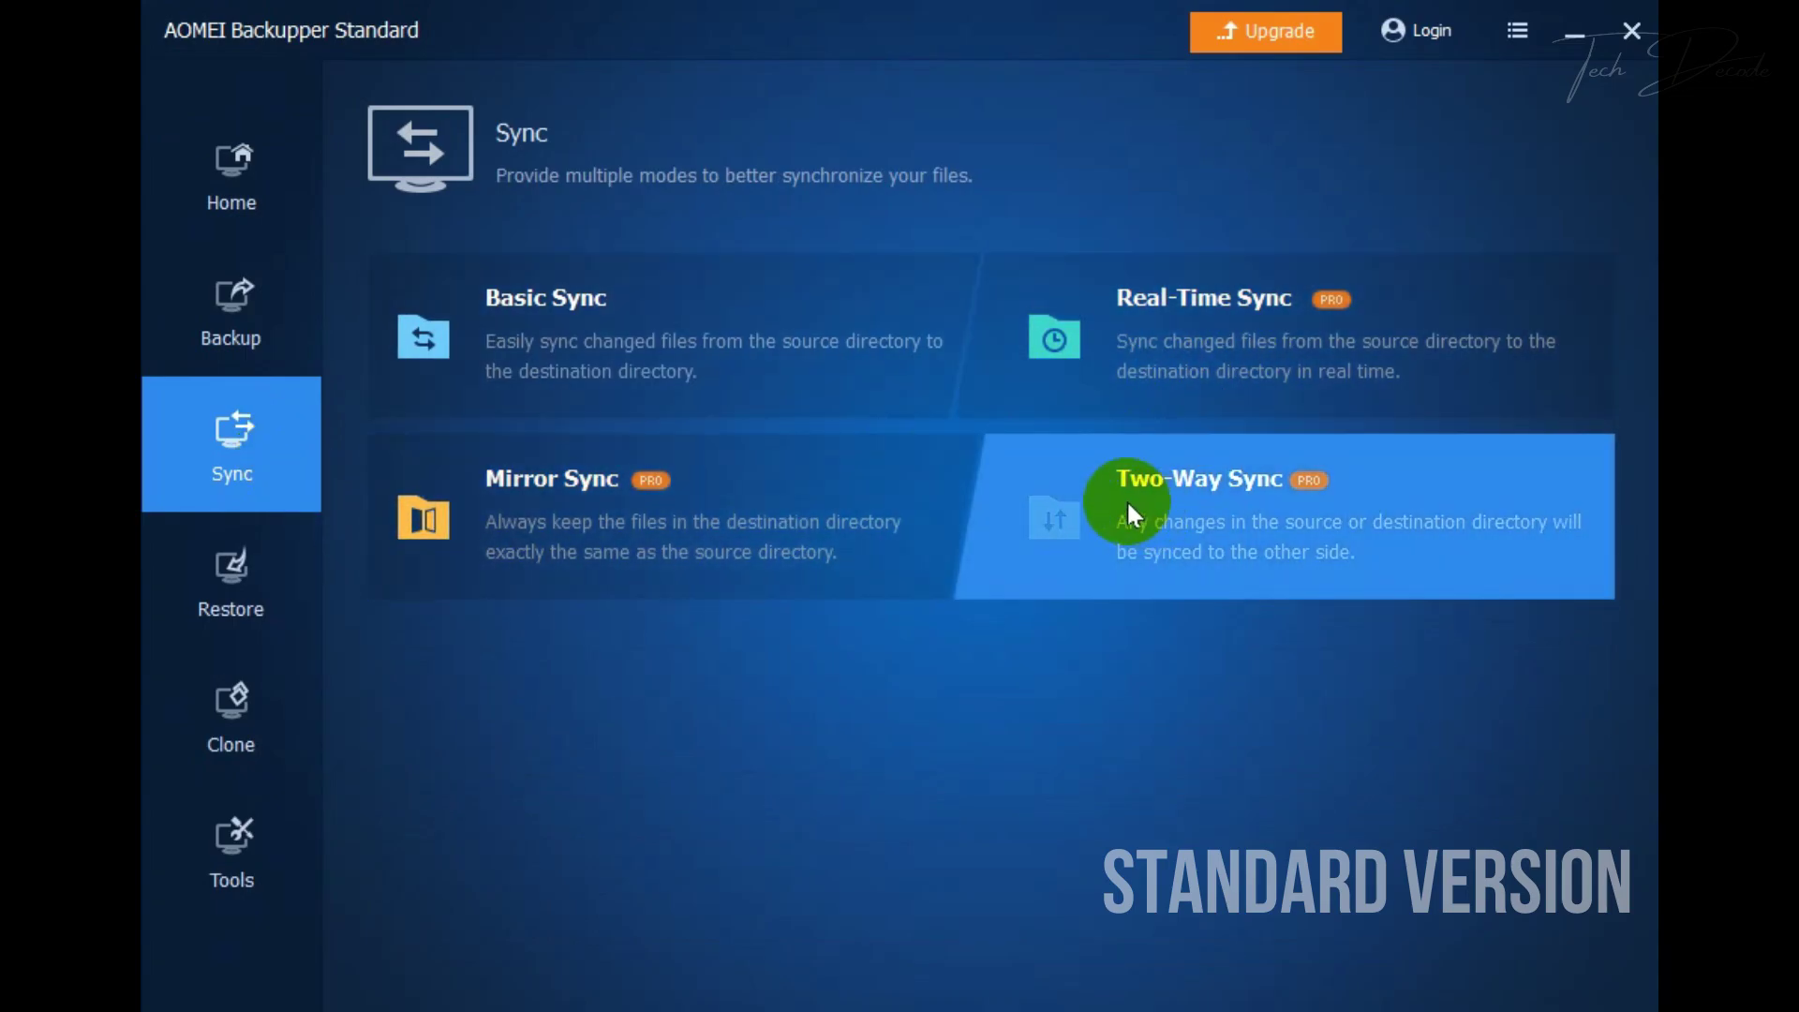
{"action": "left_click", "coordinate": [272, 710]}
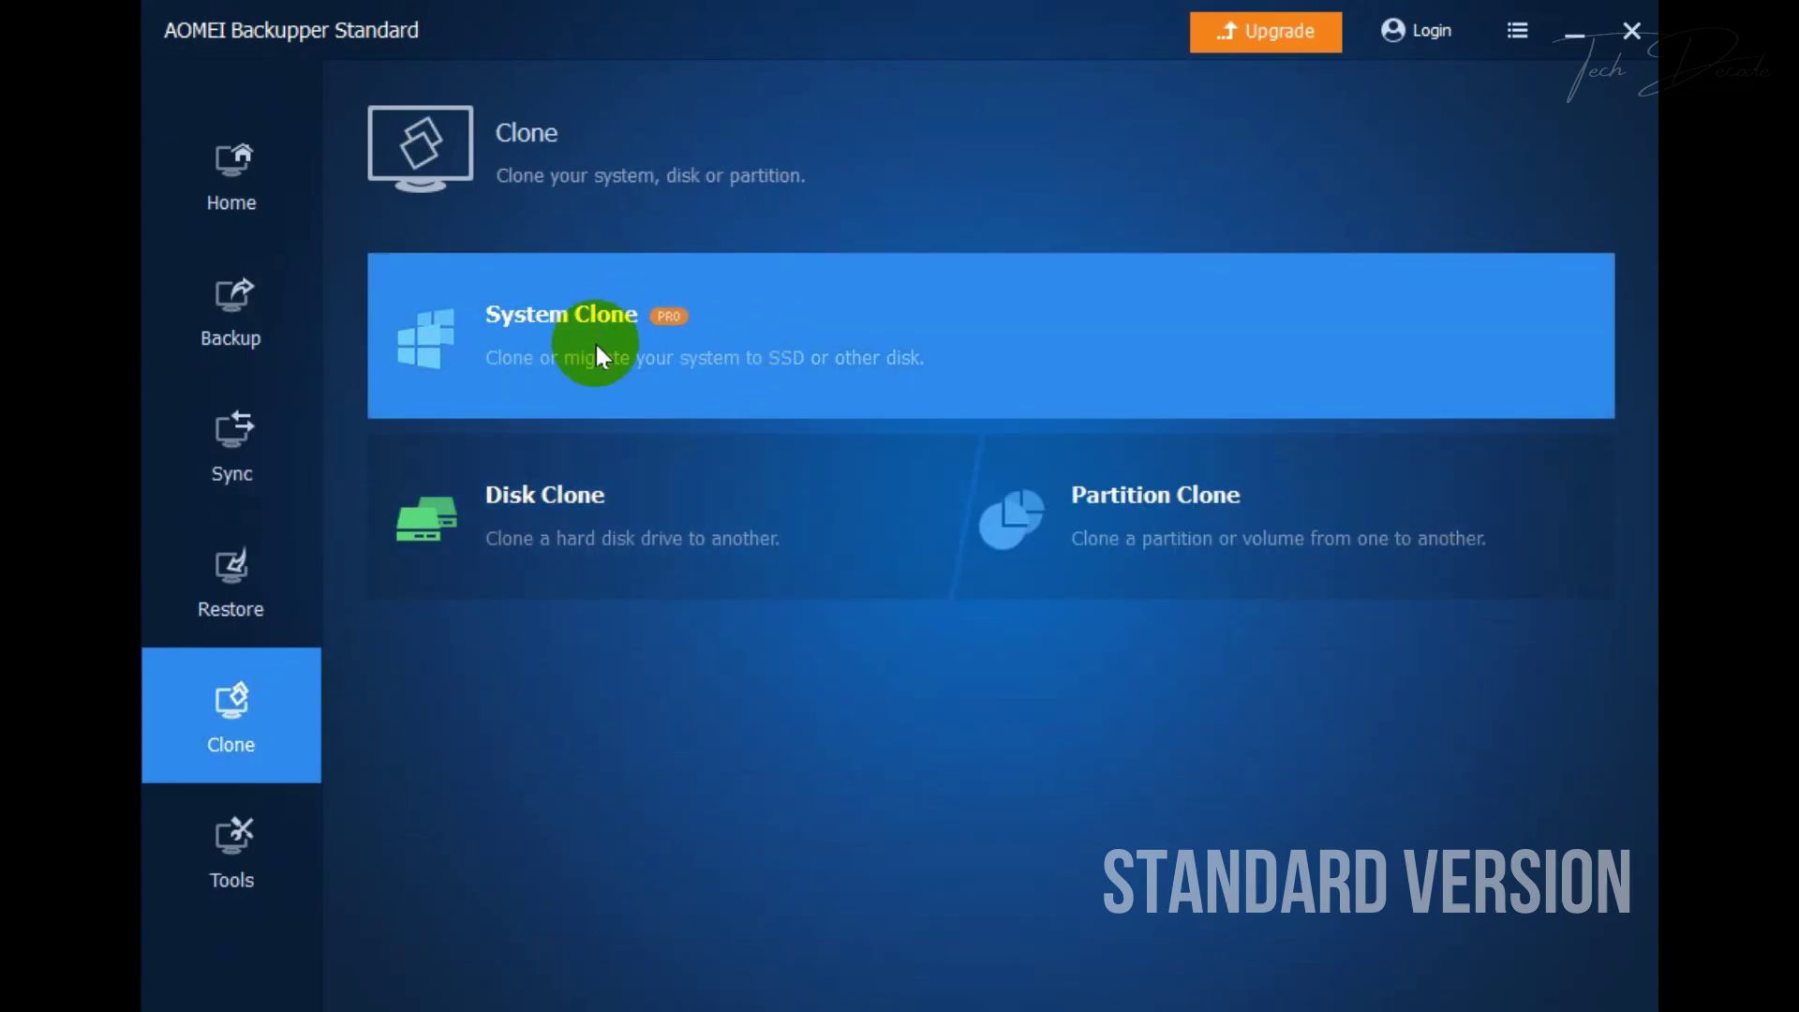
{"action": "left_click", "coordinate": [268, 830]}
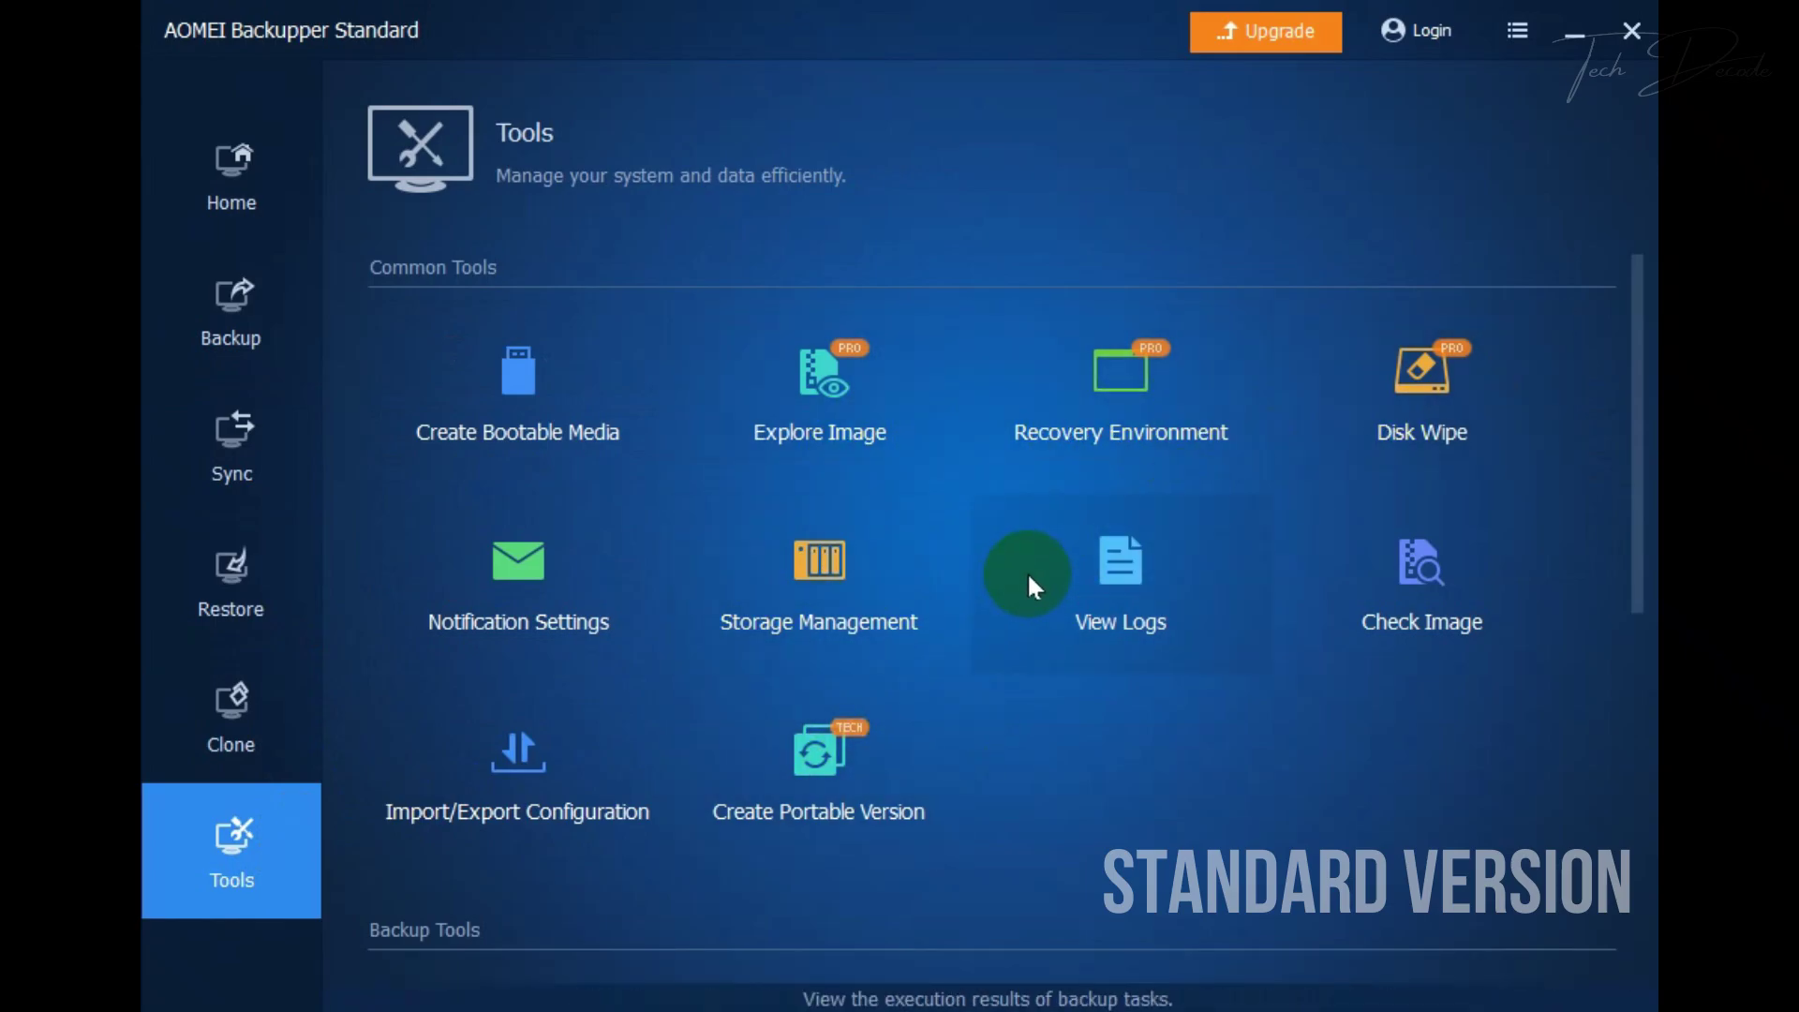
{"action": "left_click", "coordinate": [244, 157]}
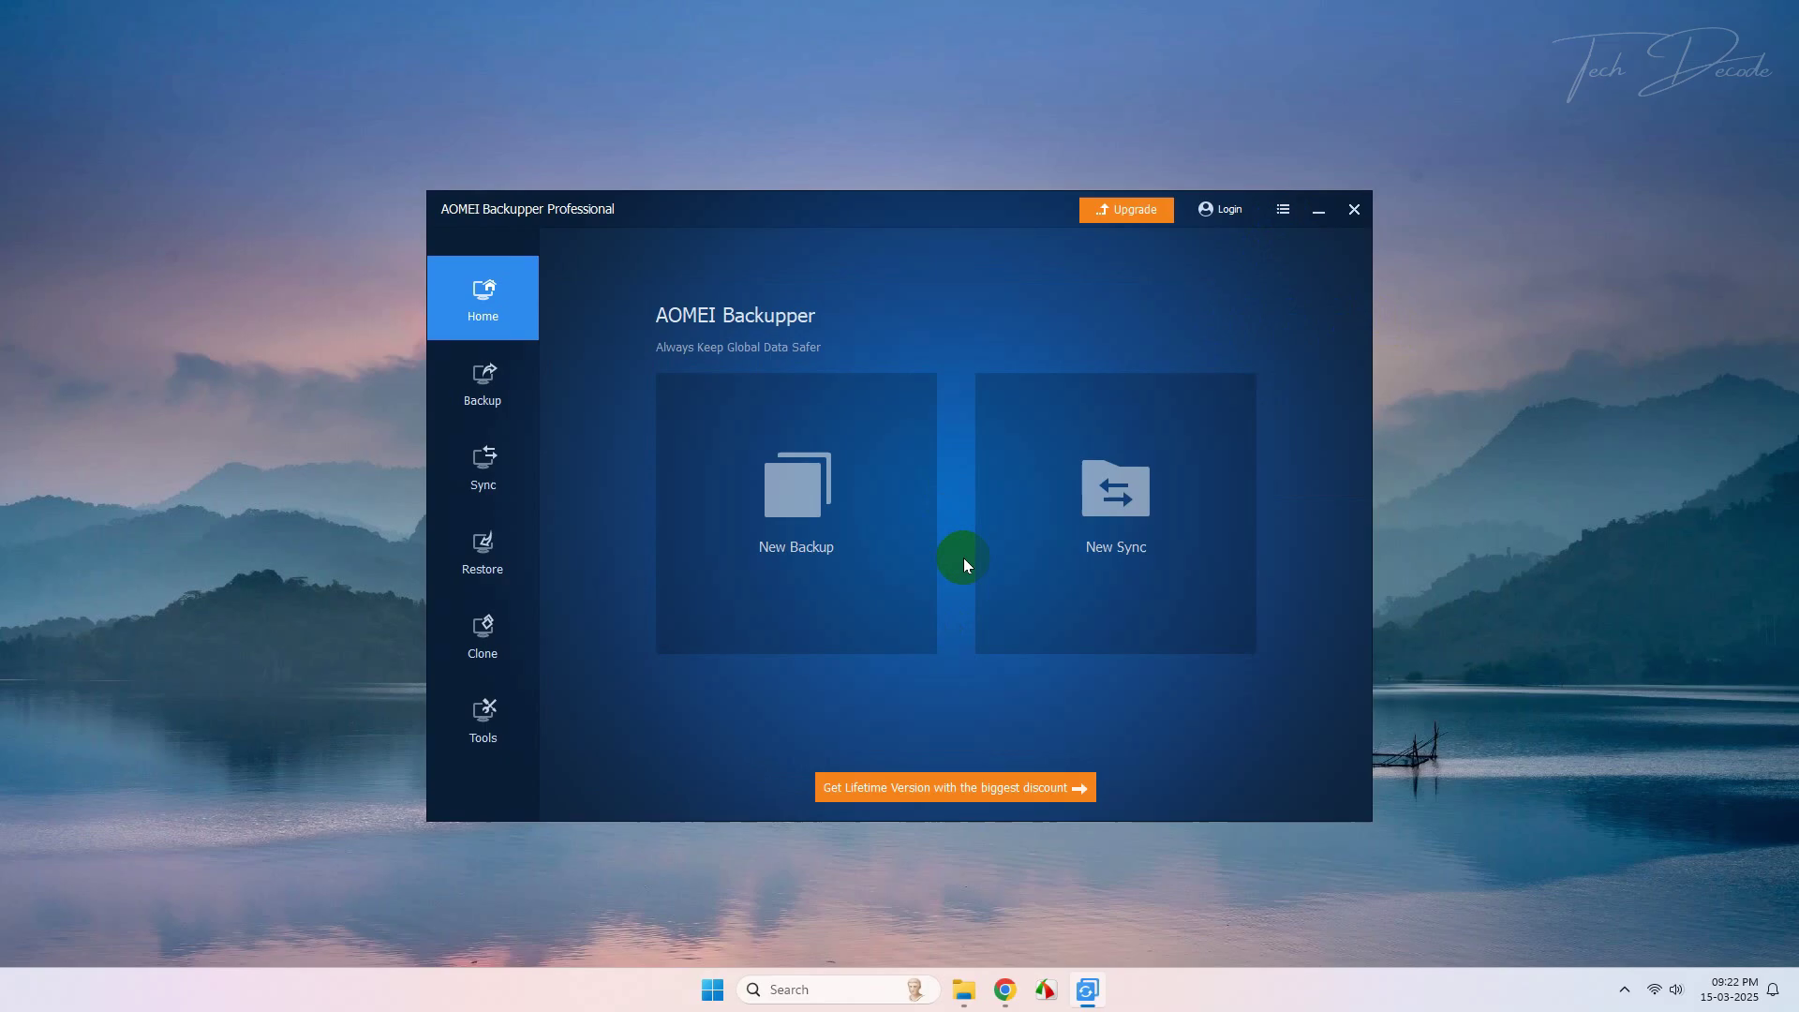
Browse the Backup, Sync and Clone sections, ending on the Tools page with Create Bootable Media and Disk Wipe
{"action": "left_click", "coordinate": [488, 404]}
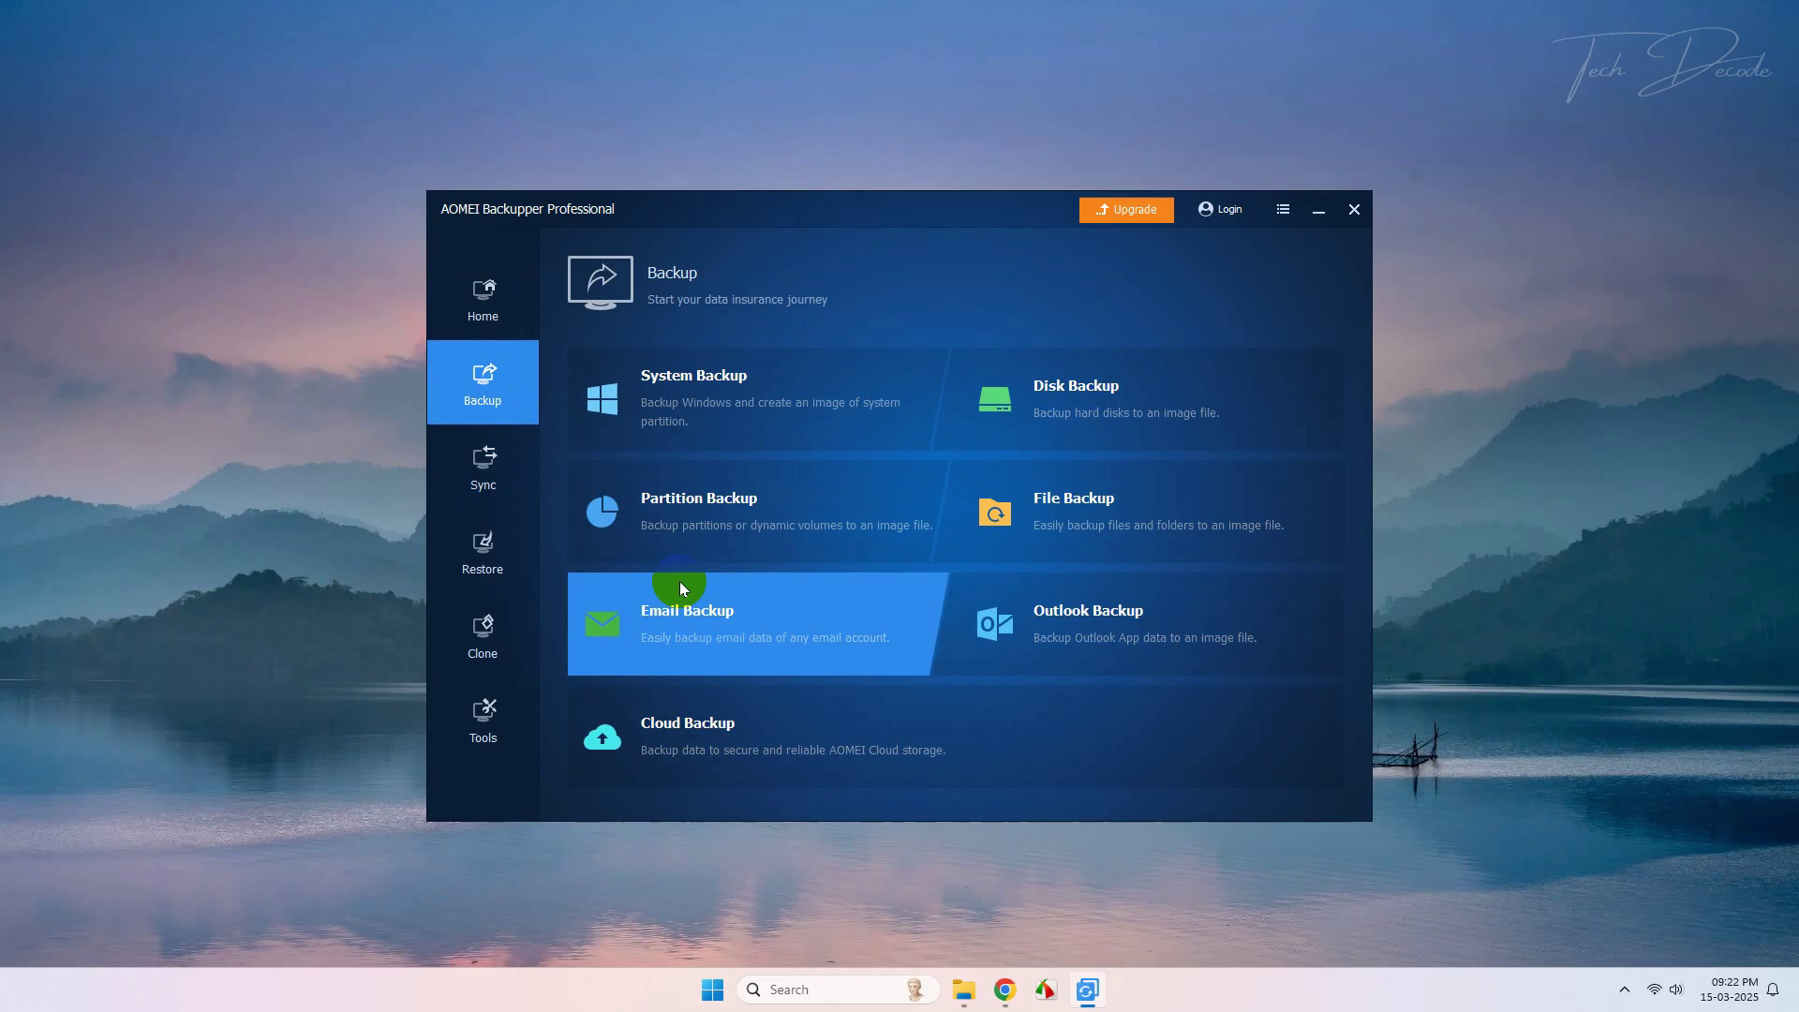
{"action": "left_click", "coordinate": [486, 492]}
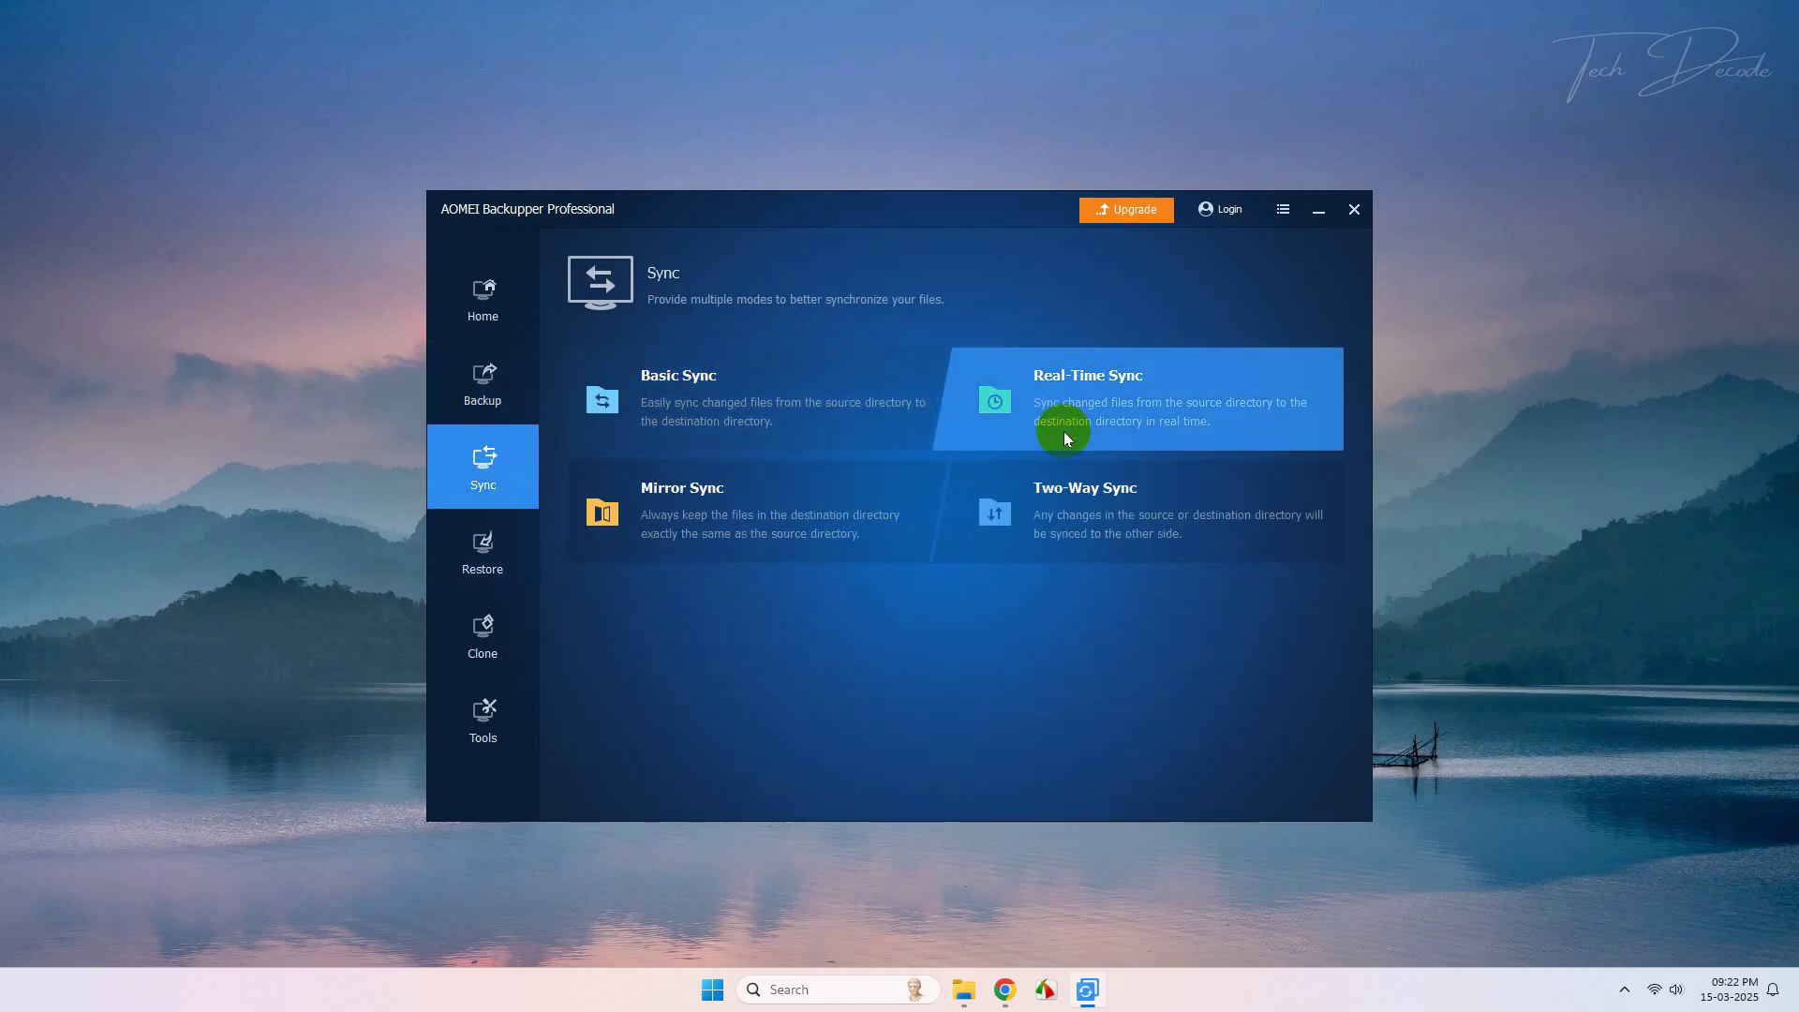
{"action": "left_click", "coordinate": [499, 634]}
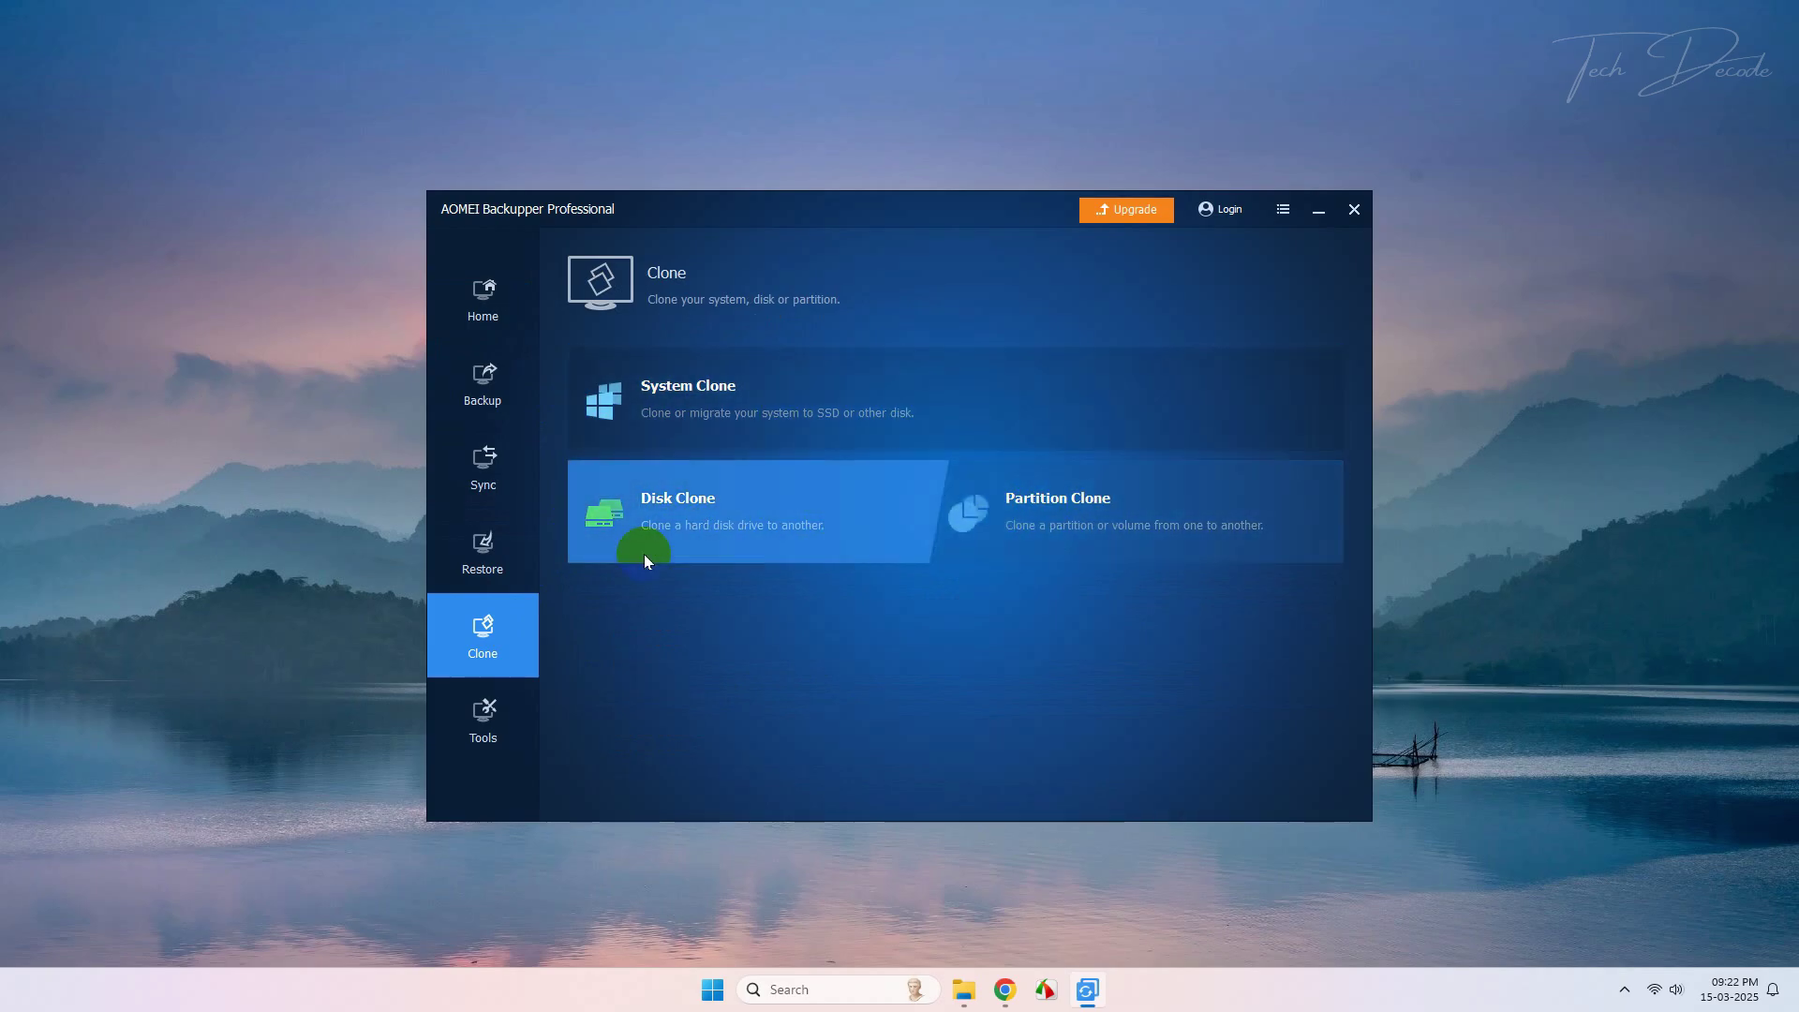
{"action": "left_click", "coordinate": [493, 730]}
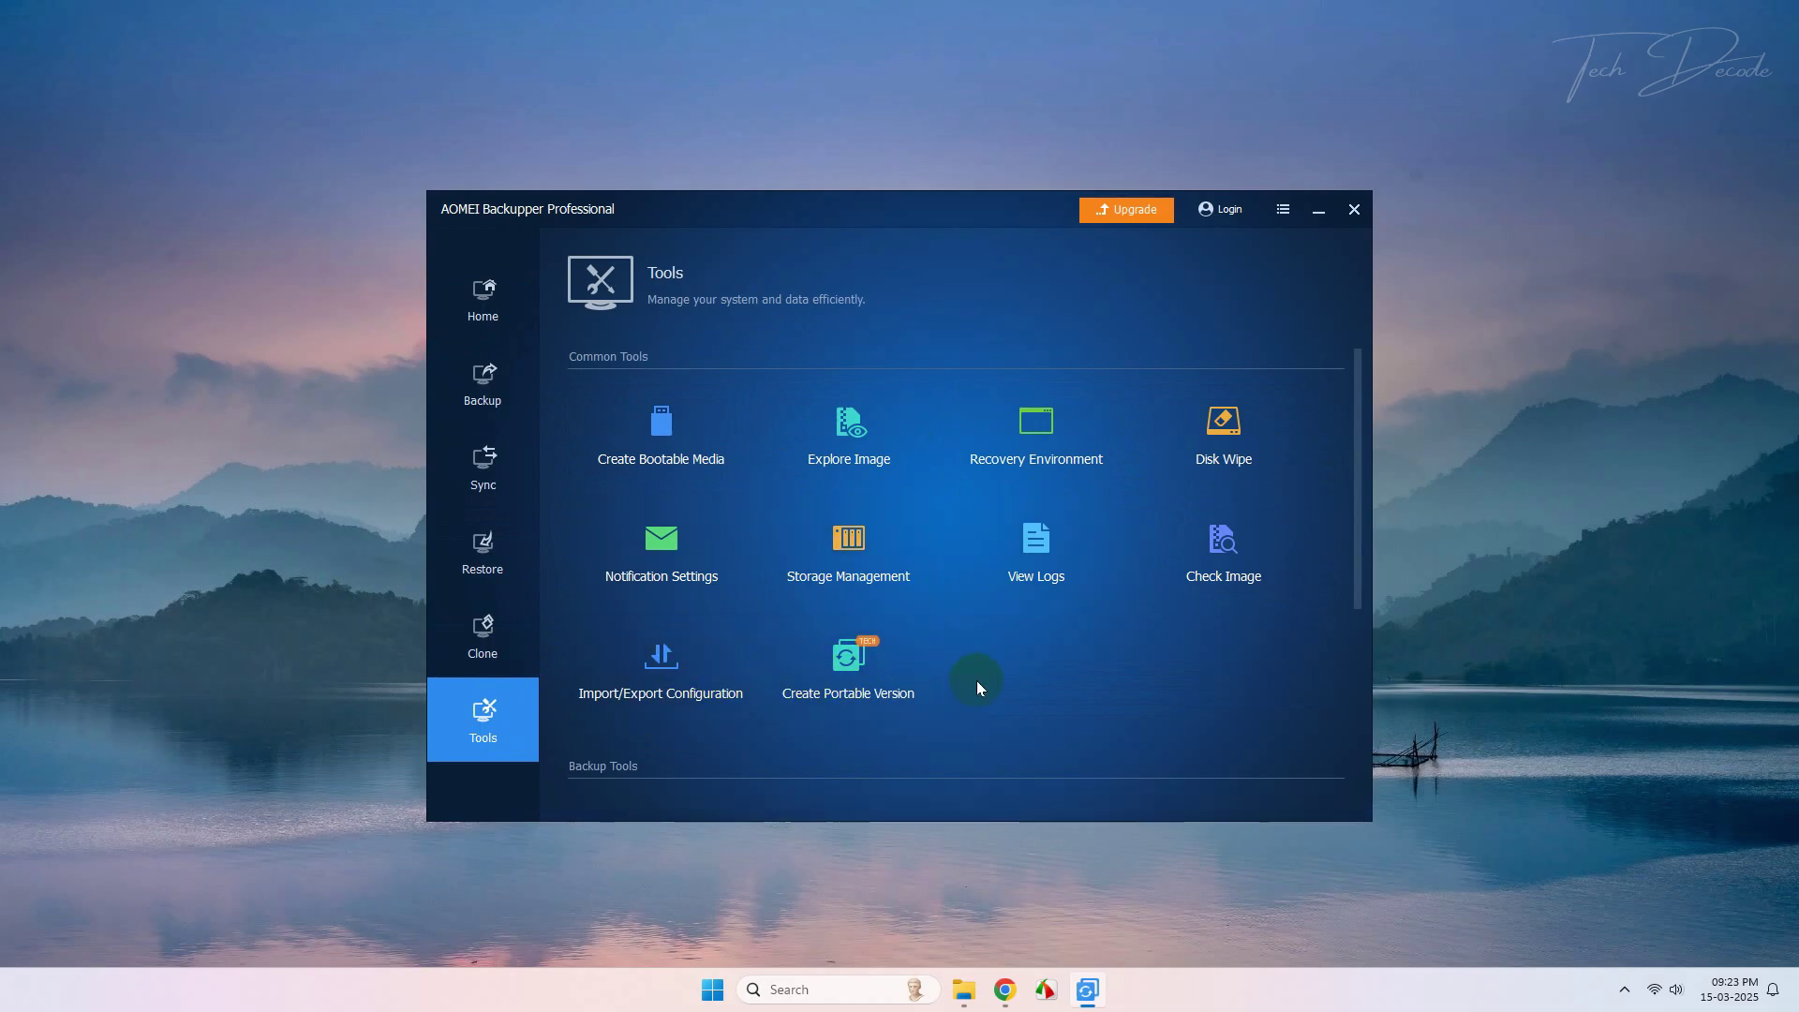
In This PC, open New Volume (D:) and New Volume (F:) to check their contents
{"action": "left_click", "coordinate": [975, 992]}
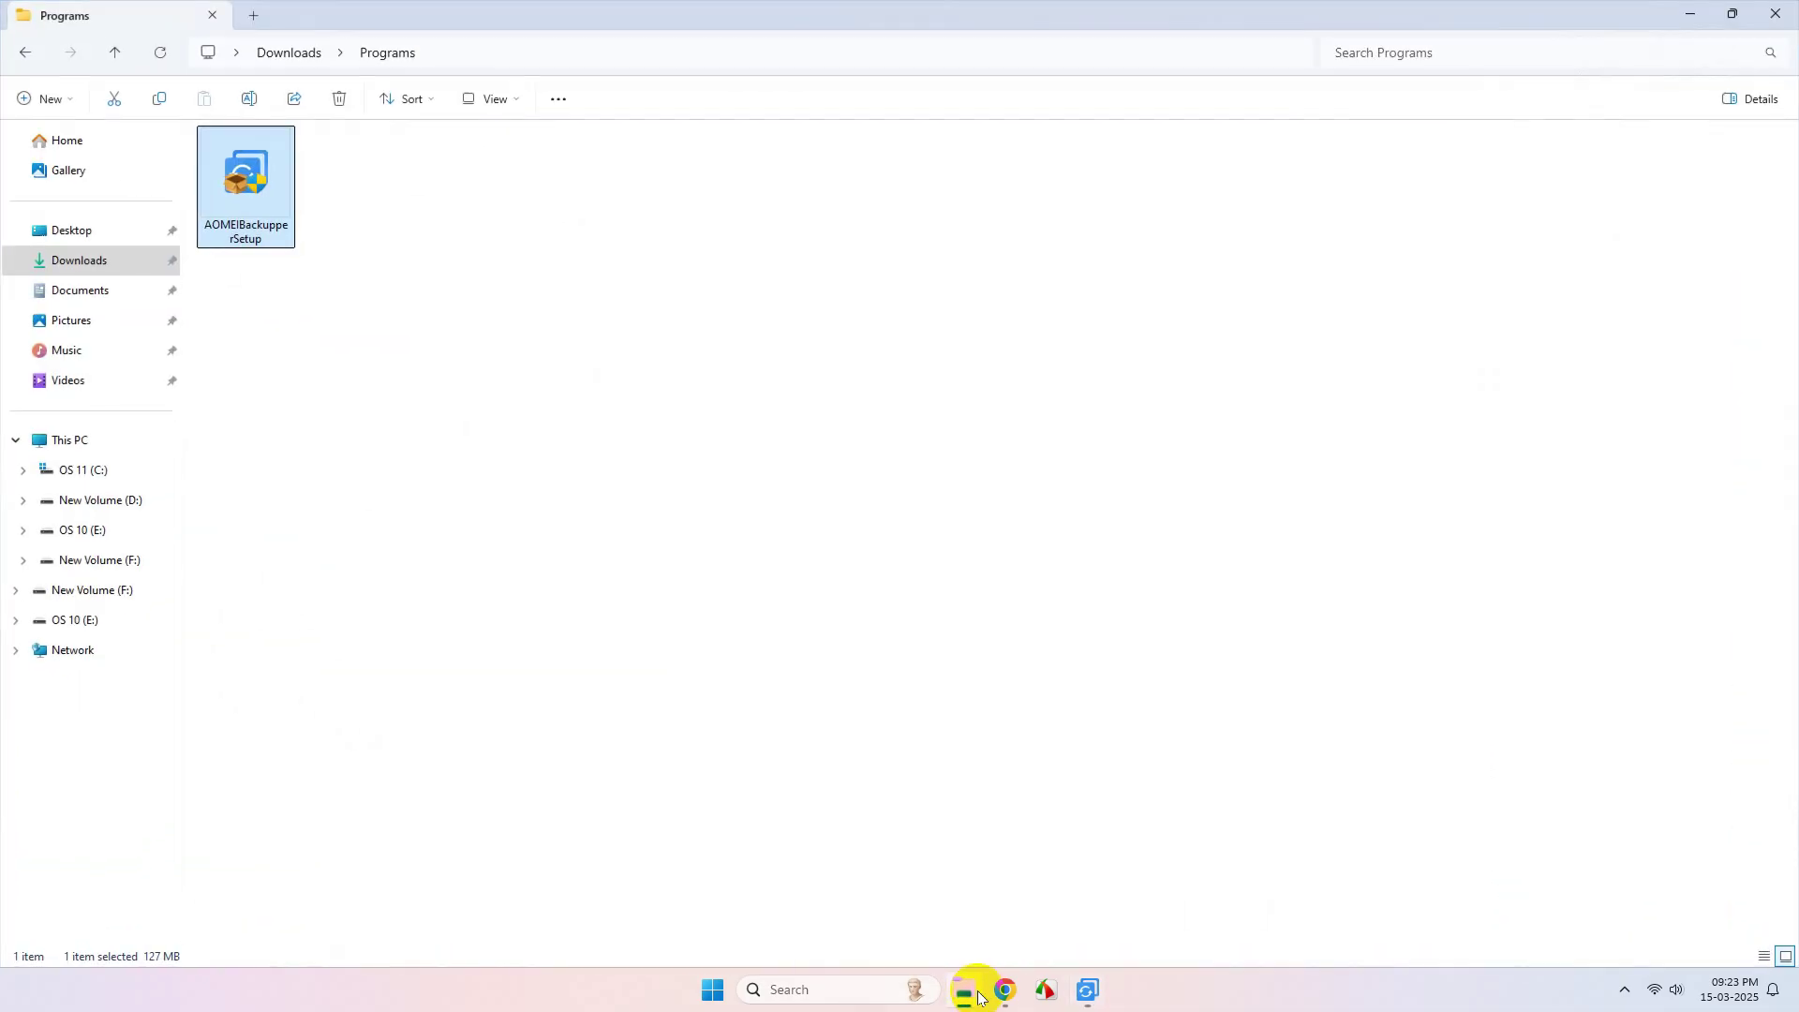
{"action": "left_click", "coordinate": [111, 447]}
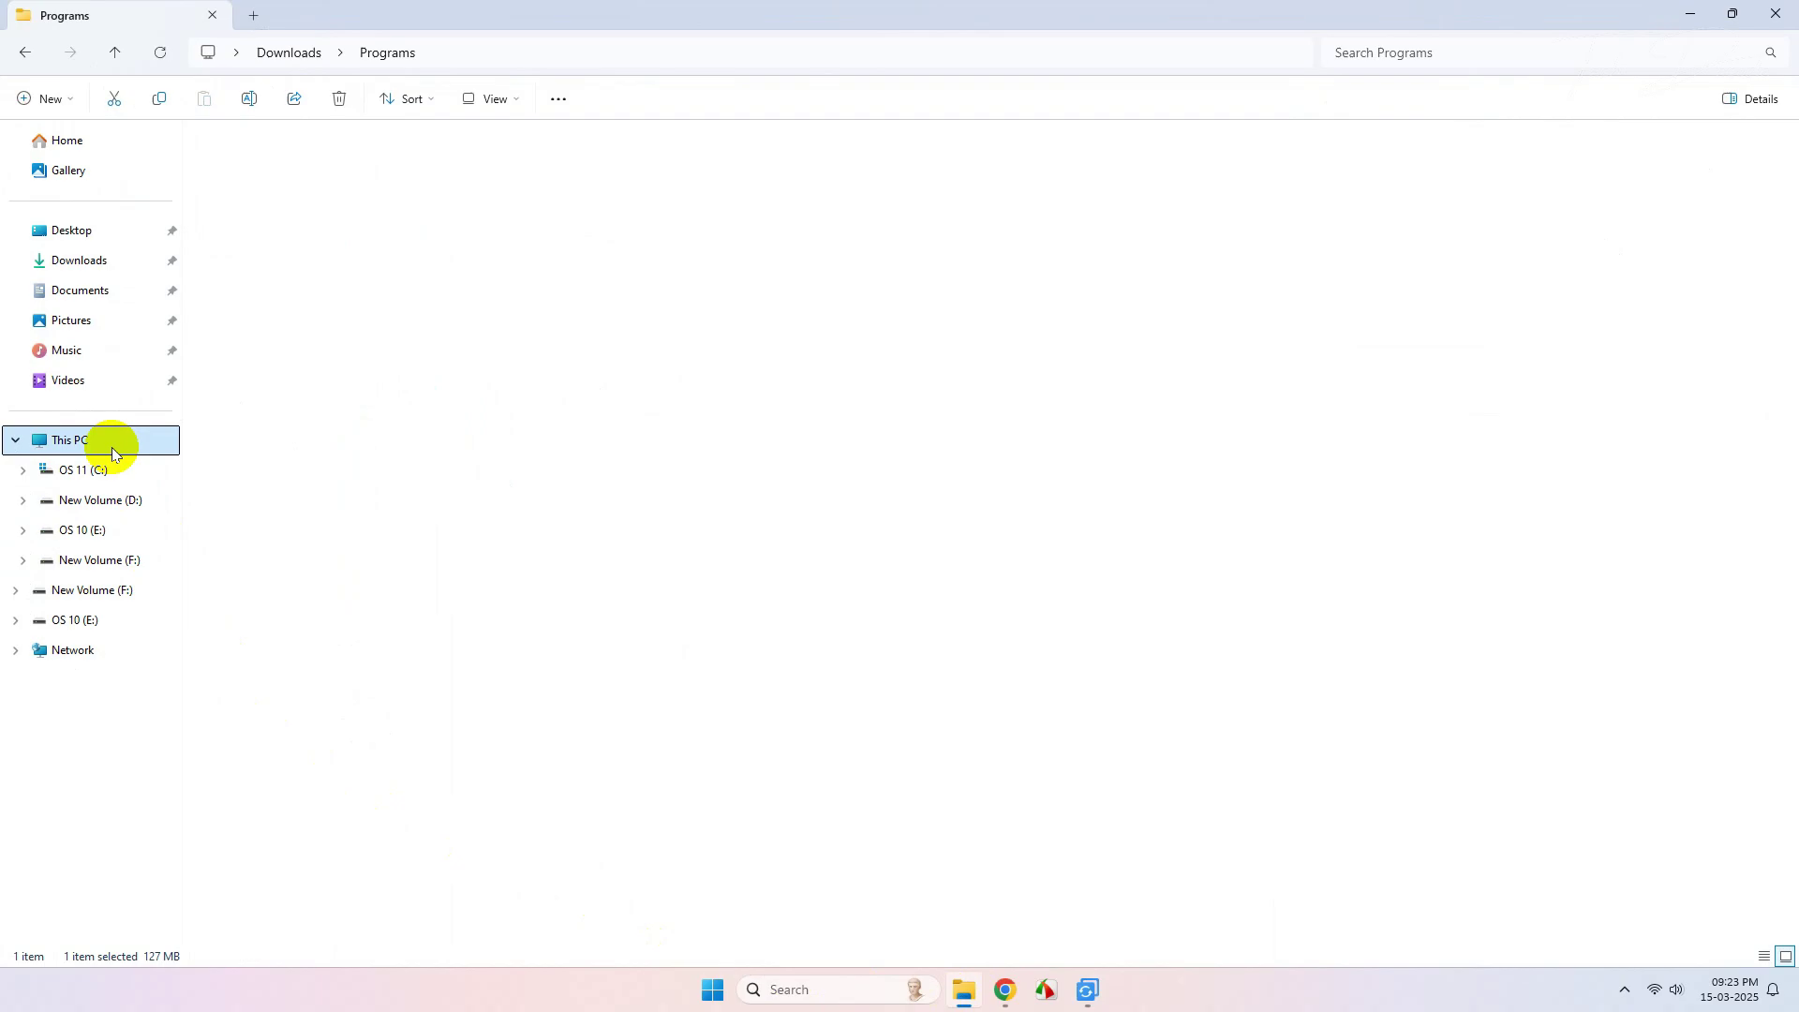
{"action": "left_click", "coordinate": [518, 167]}
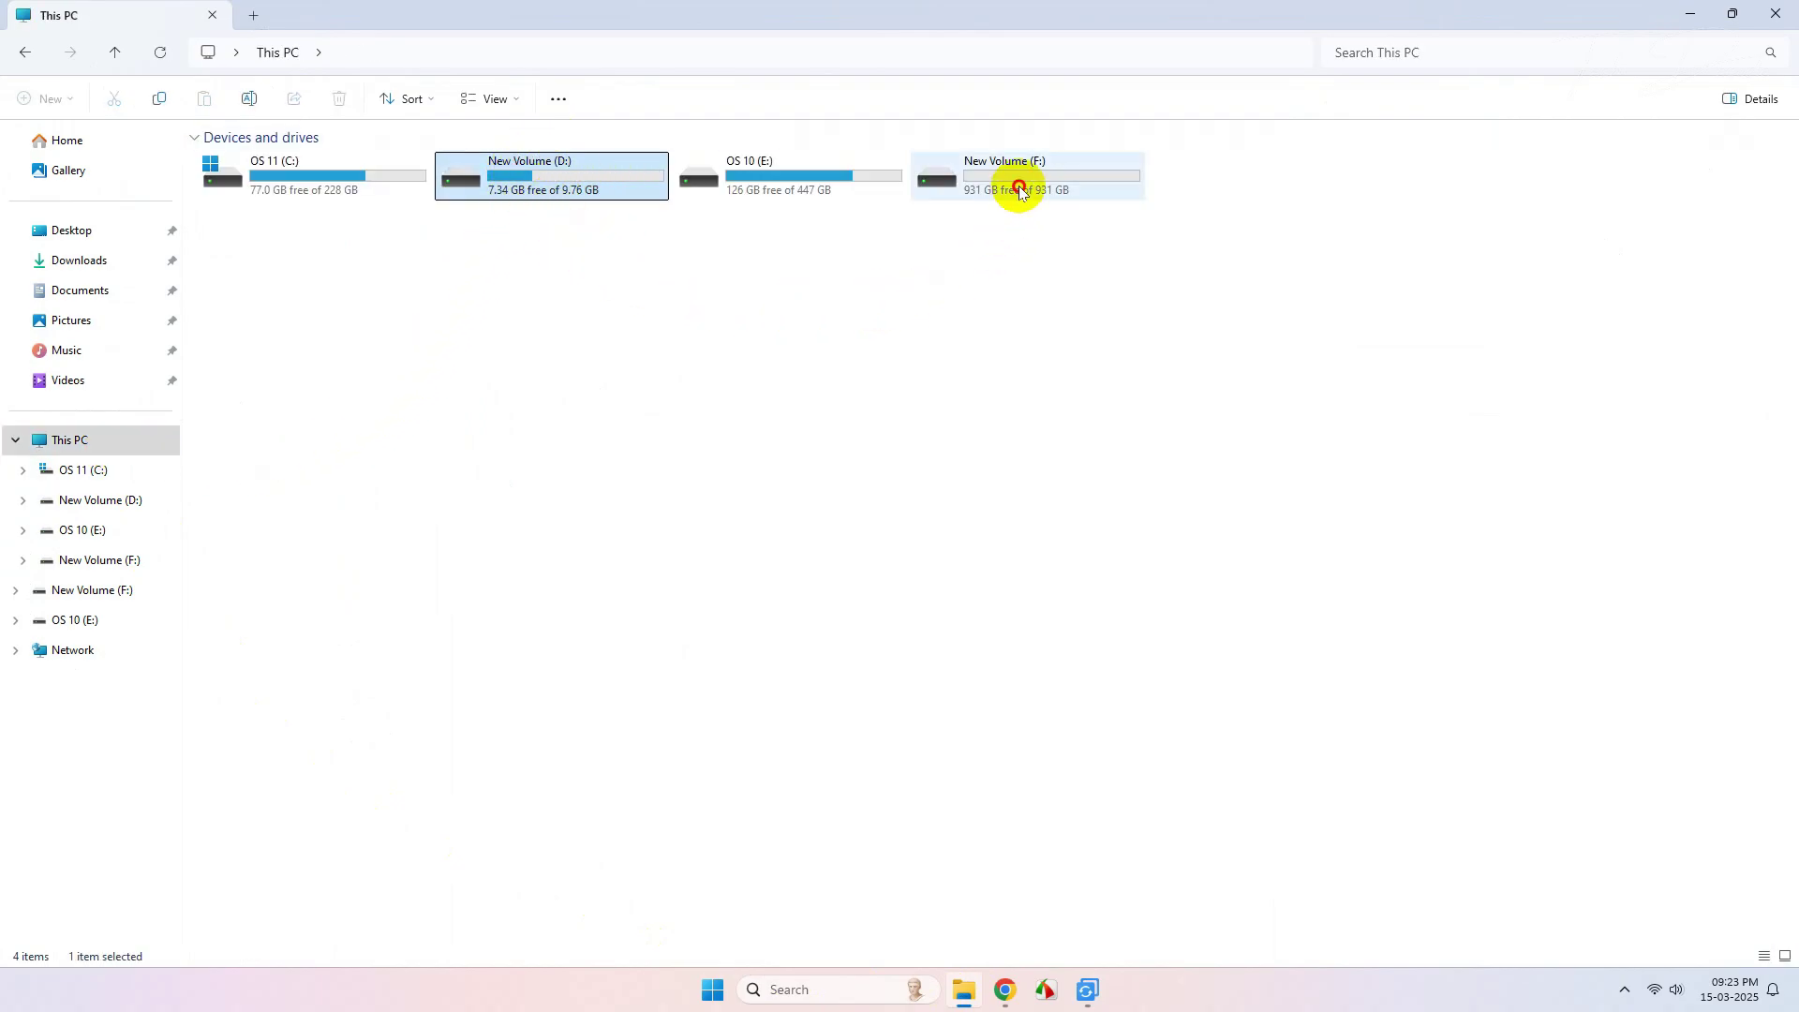
{"action": "left_click", "coordinate": [1051, 181]}
{"action": "left_click", "coordinate": [1048, 236]}
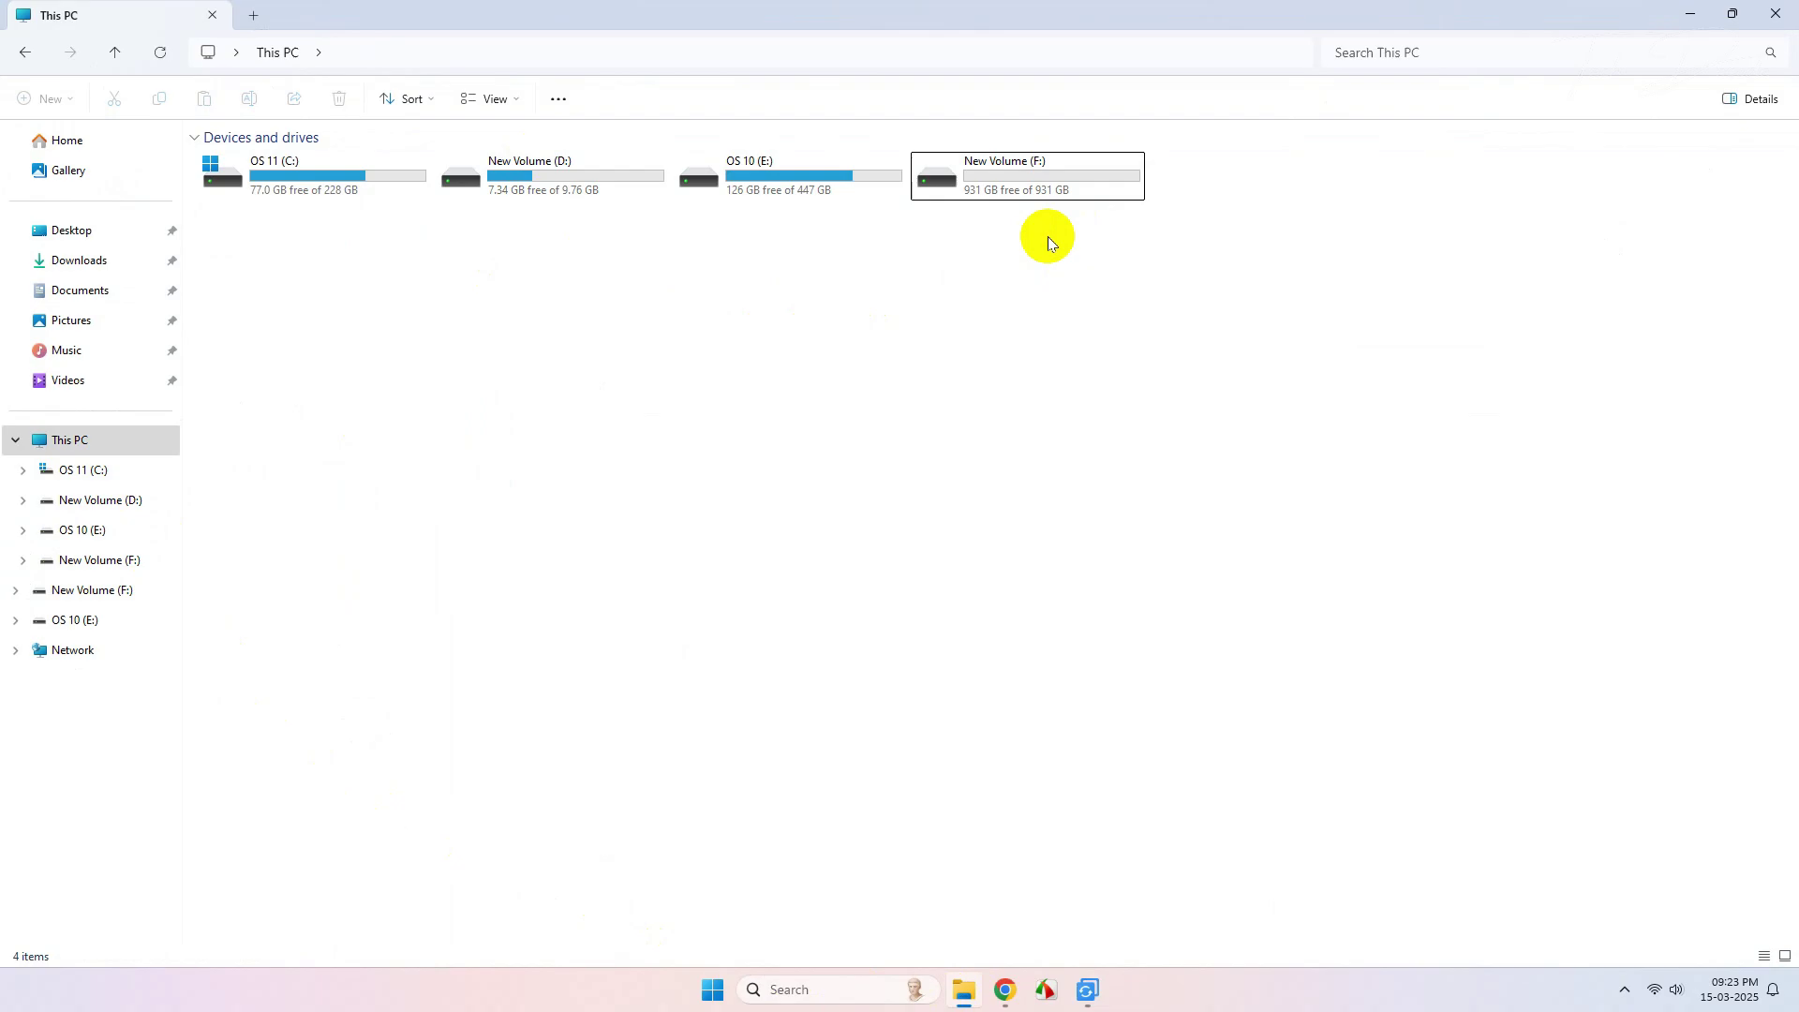
{"action": "double_click", "coordinate": [566, 183]}
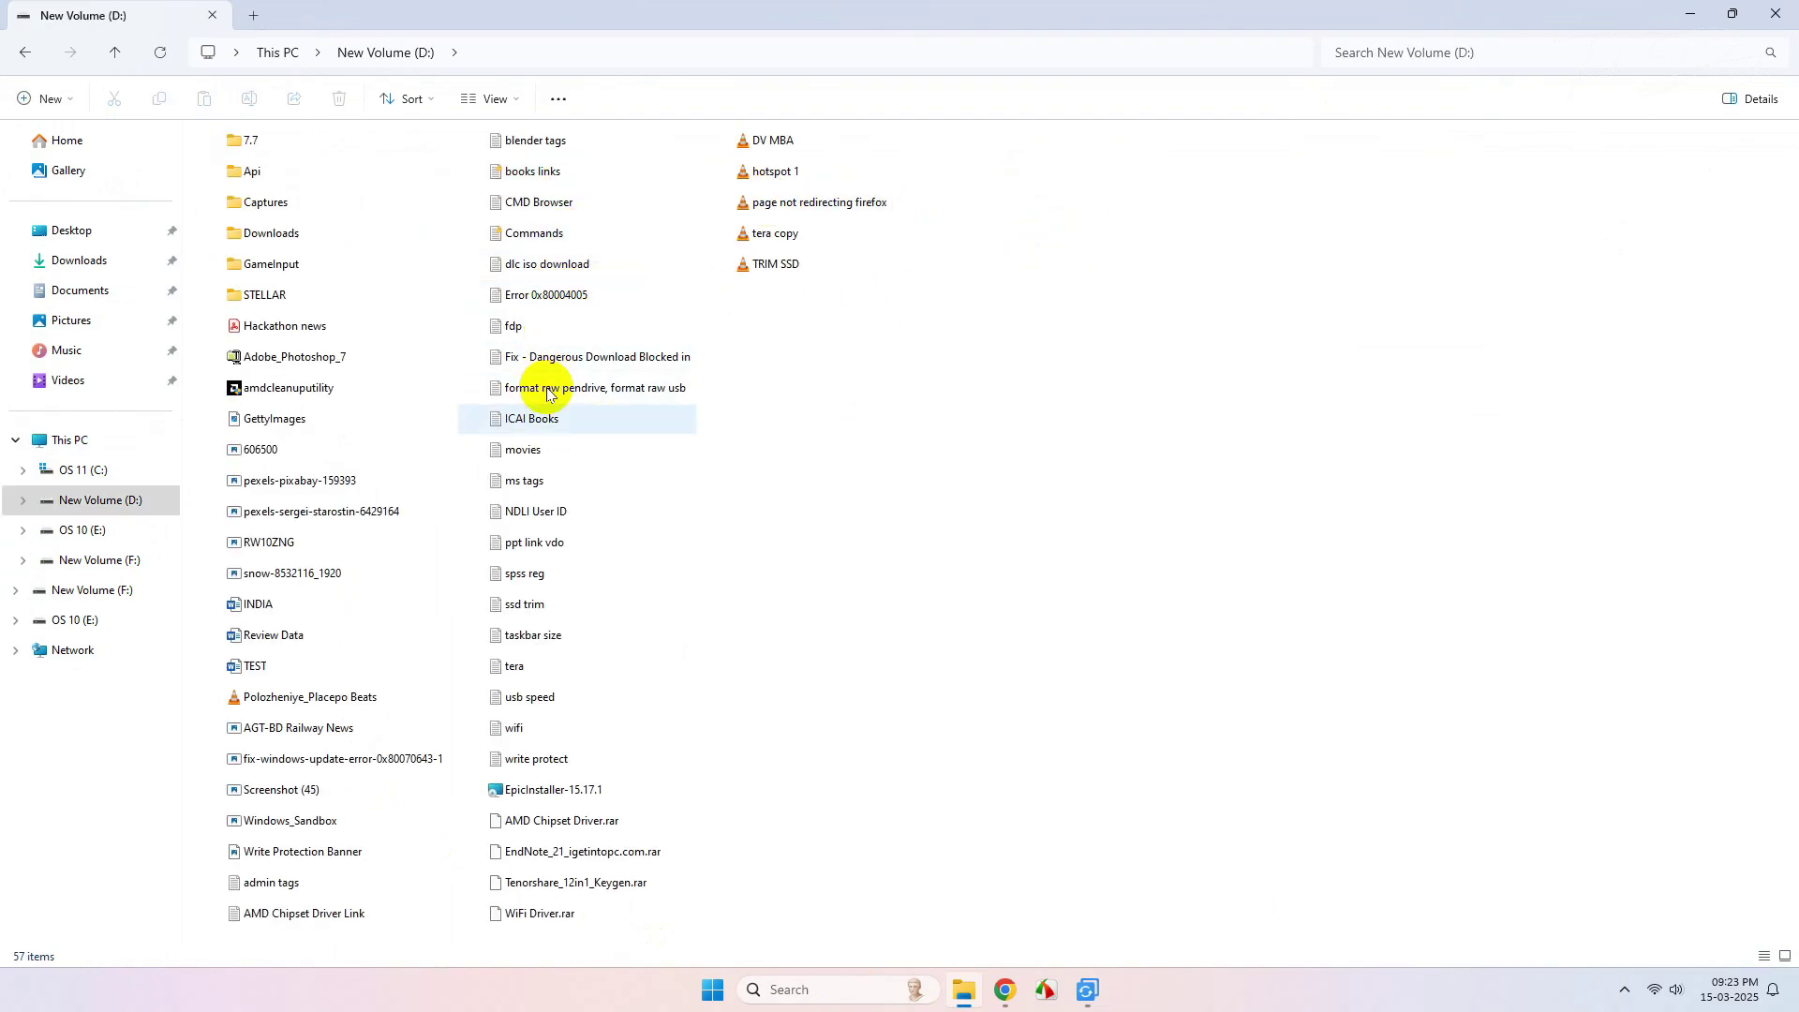
{"action": "left_click", "coordinate": [107, 56]}
{"action": "double_click", "coordinate": [1038, 232]}
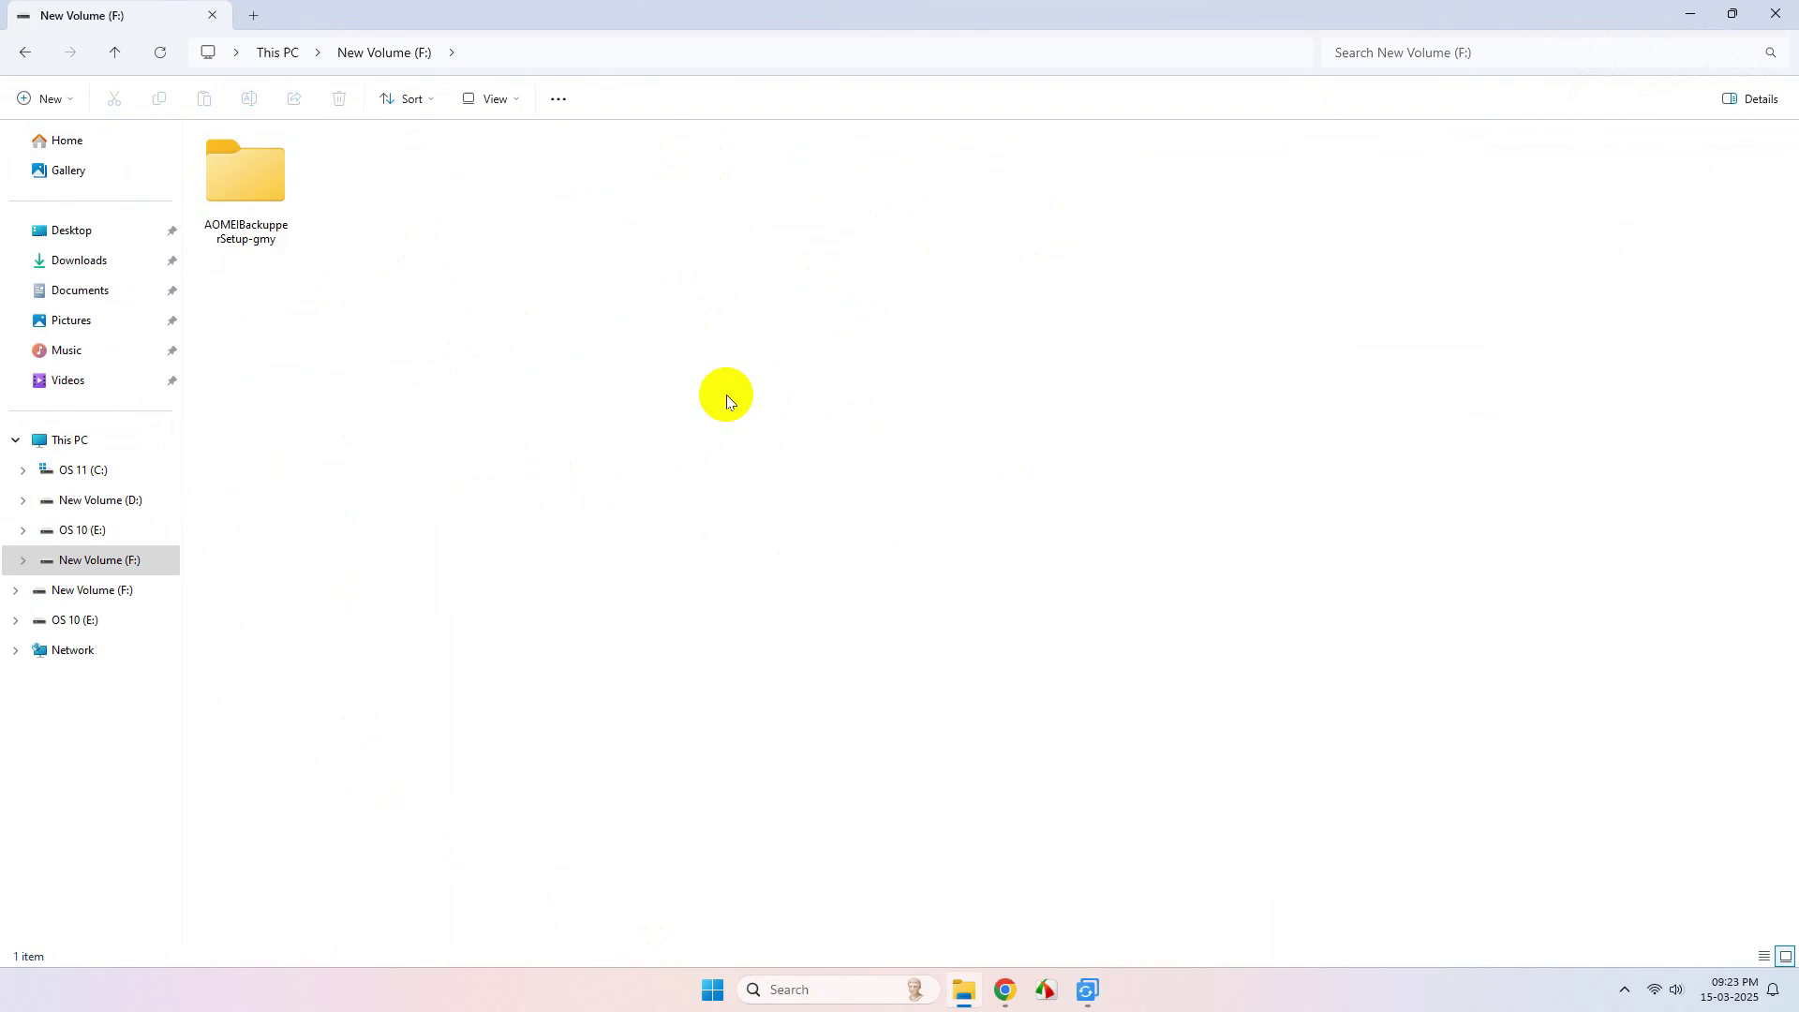
{"action": "left_click", "coordinate": [114, 52]}
Format New Volume (F:), confirming that all its data will be erased
{"action": "right_click", "coordinate": [962, 178]}
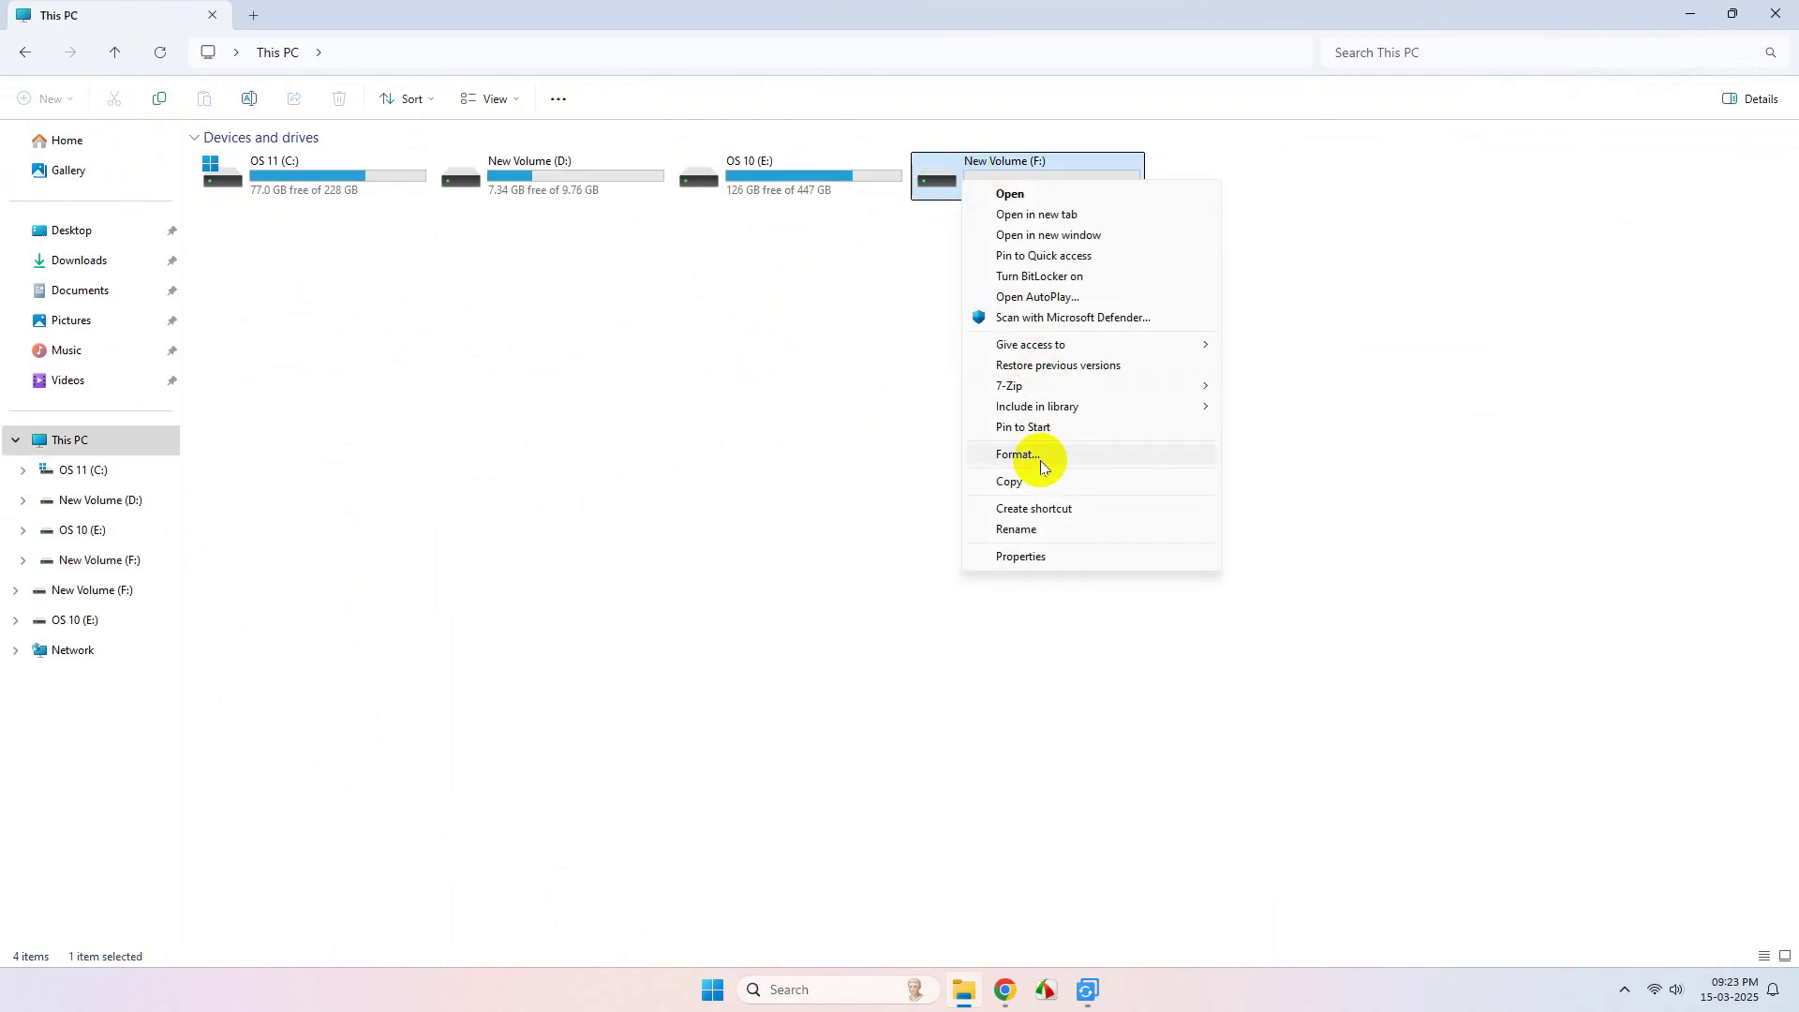
{"action": "left_click", "coordinate": [1040, 458]}
{"action": "left_click", "coordinate": [197, 616]}
{"action": "left_click", "coordinate": [935, 497]}
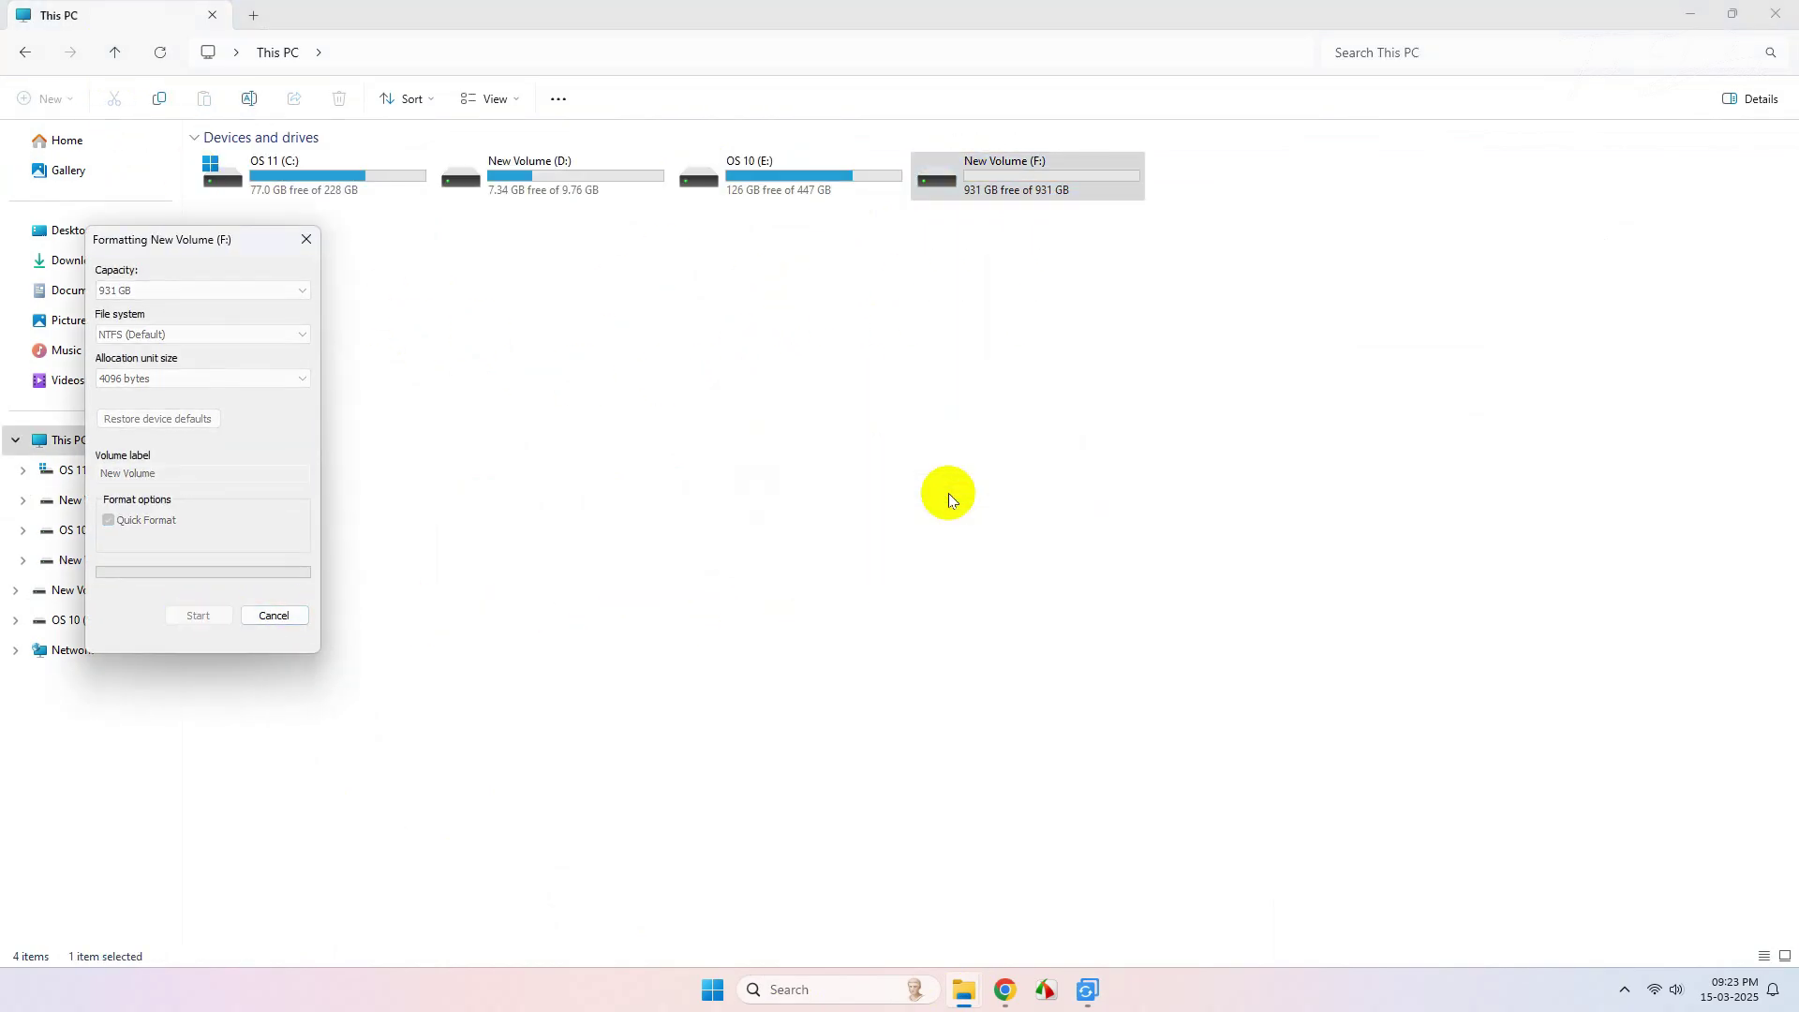
{"action": "left_click", "coordinate": [1012, 487]}
{"action": "left_click", "coordinate": [274, 615]}
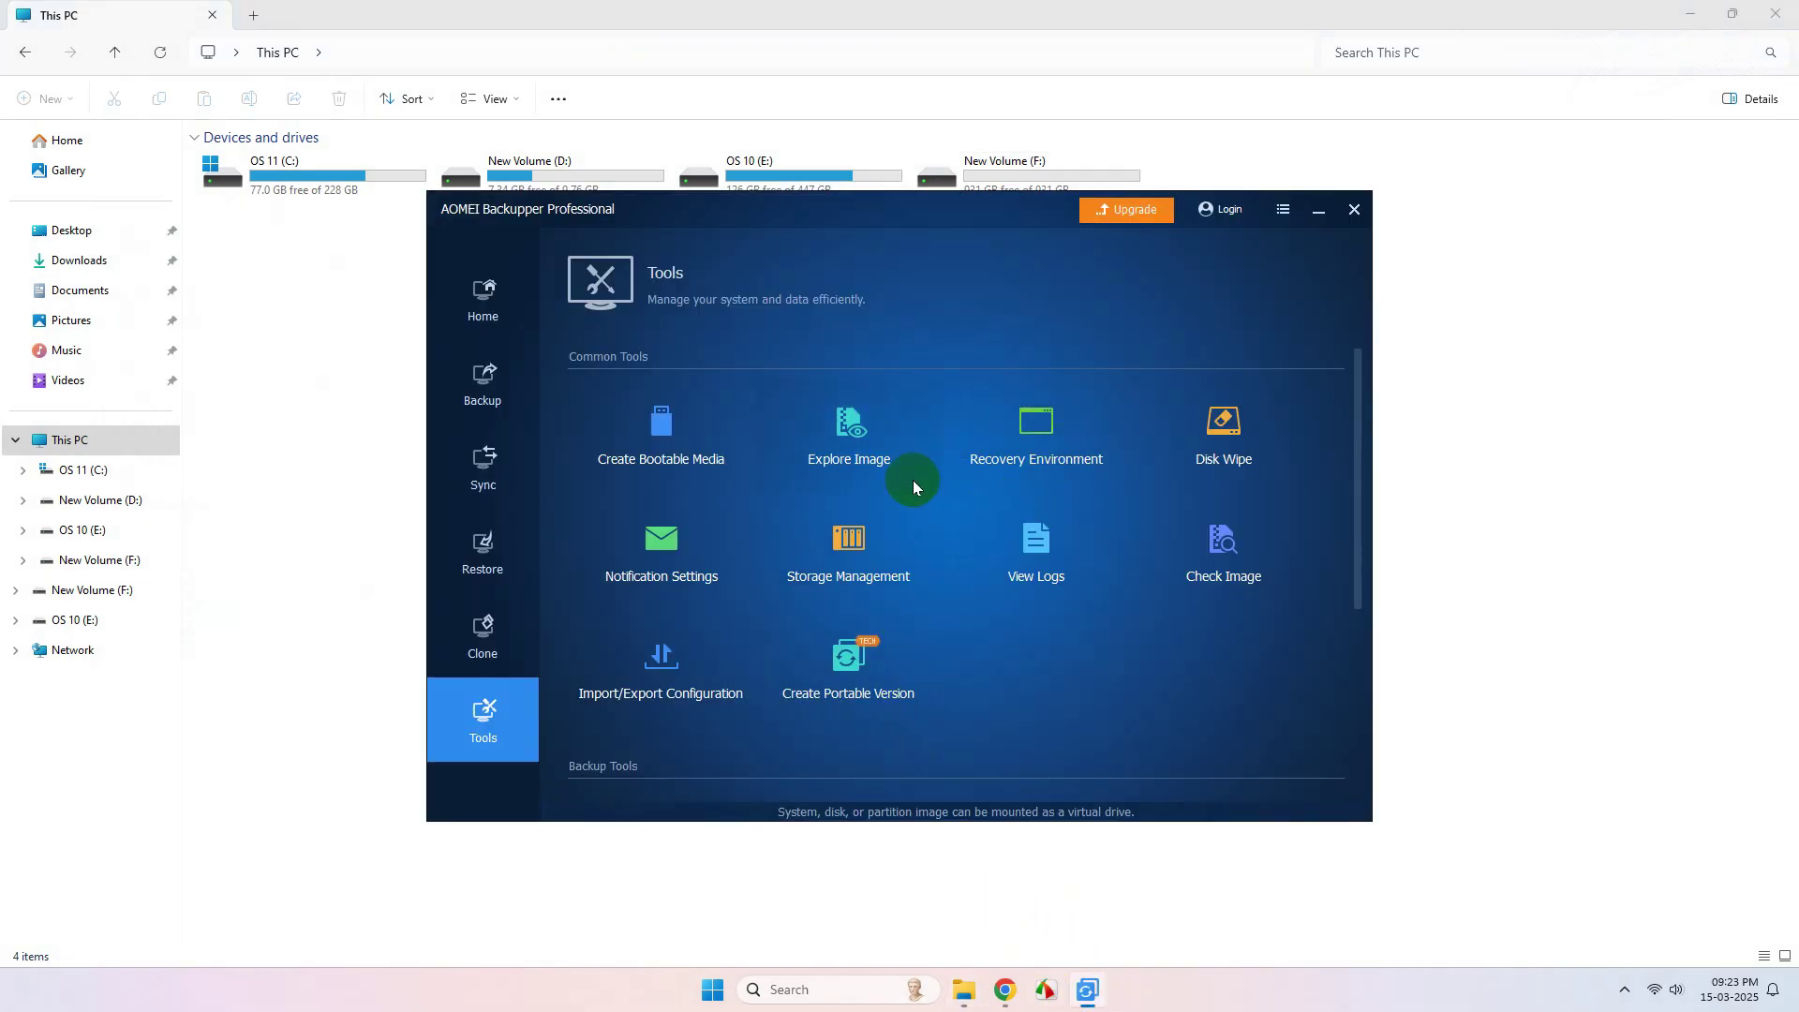
Run a Partition Backup with D: New Volume as the source and the F: drive as the destination
{"action": "left_click", "coordinate": [497, 380]}
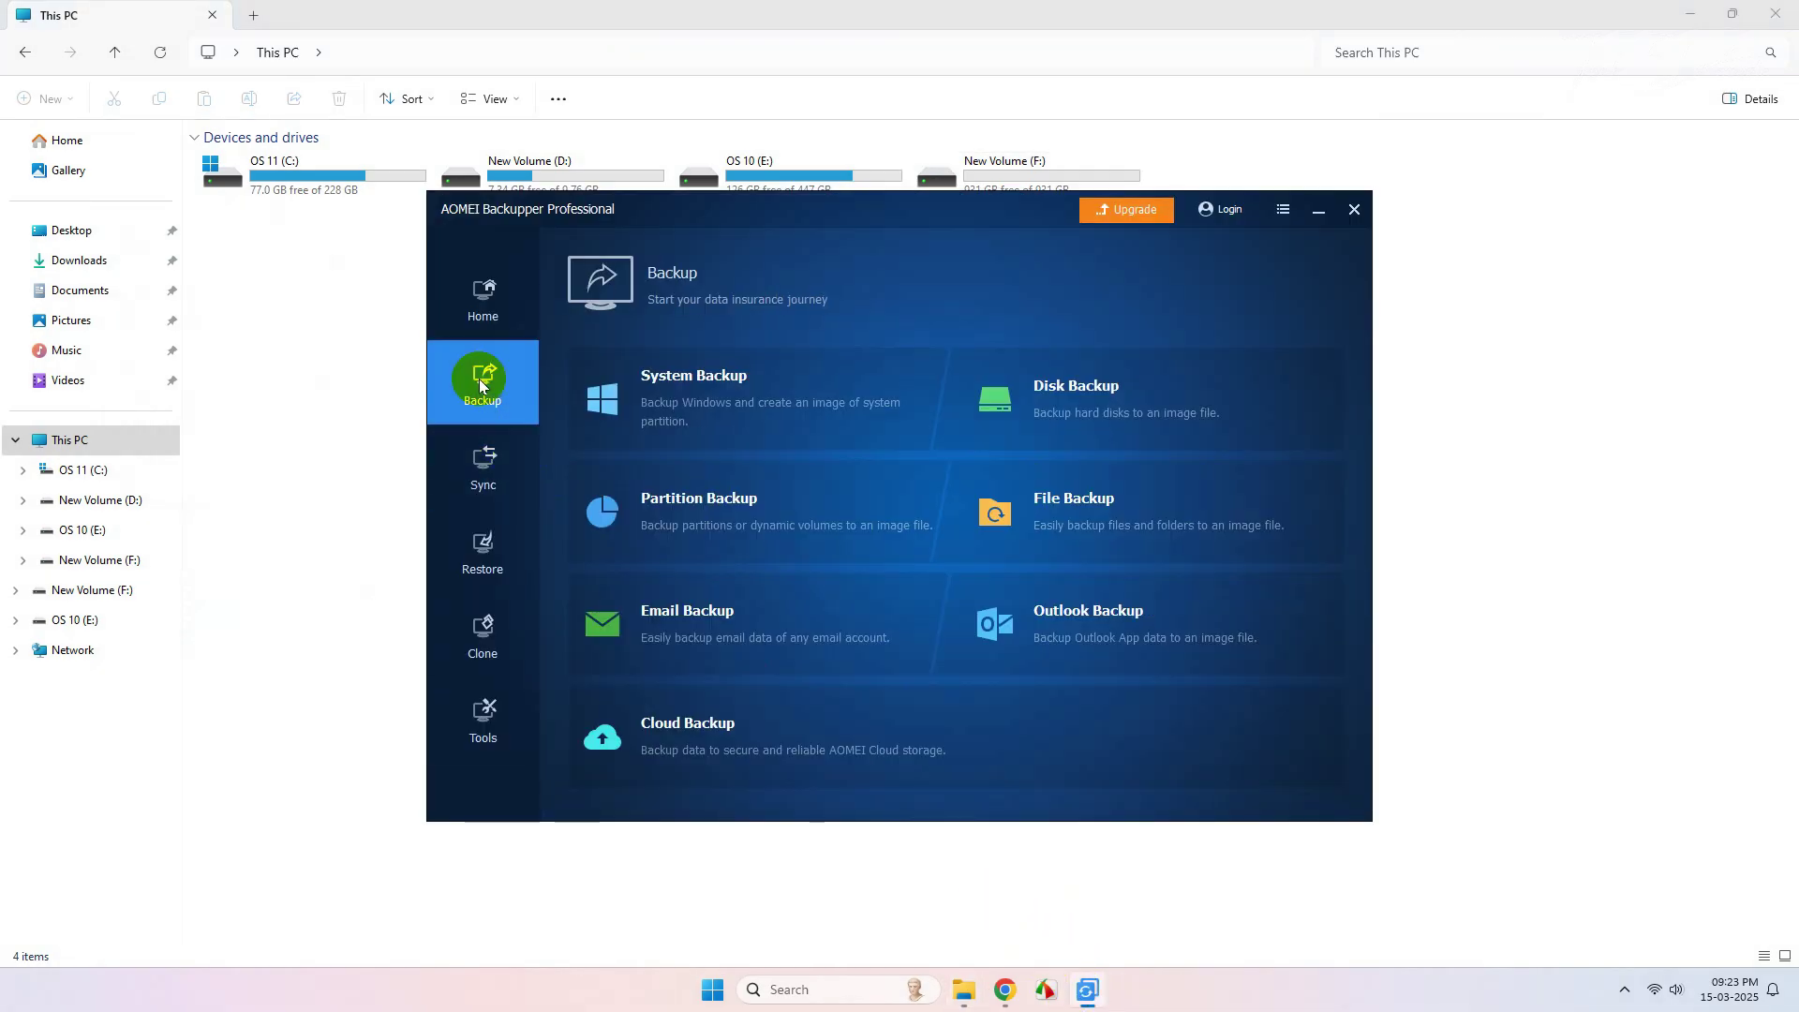
{"action": "left_click", "coordinate": [849, 521]}
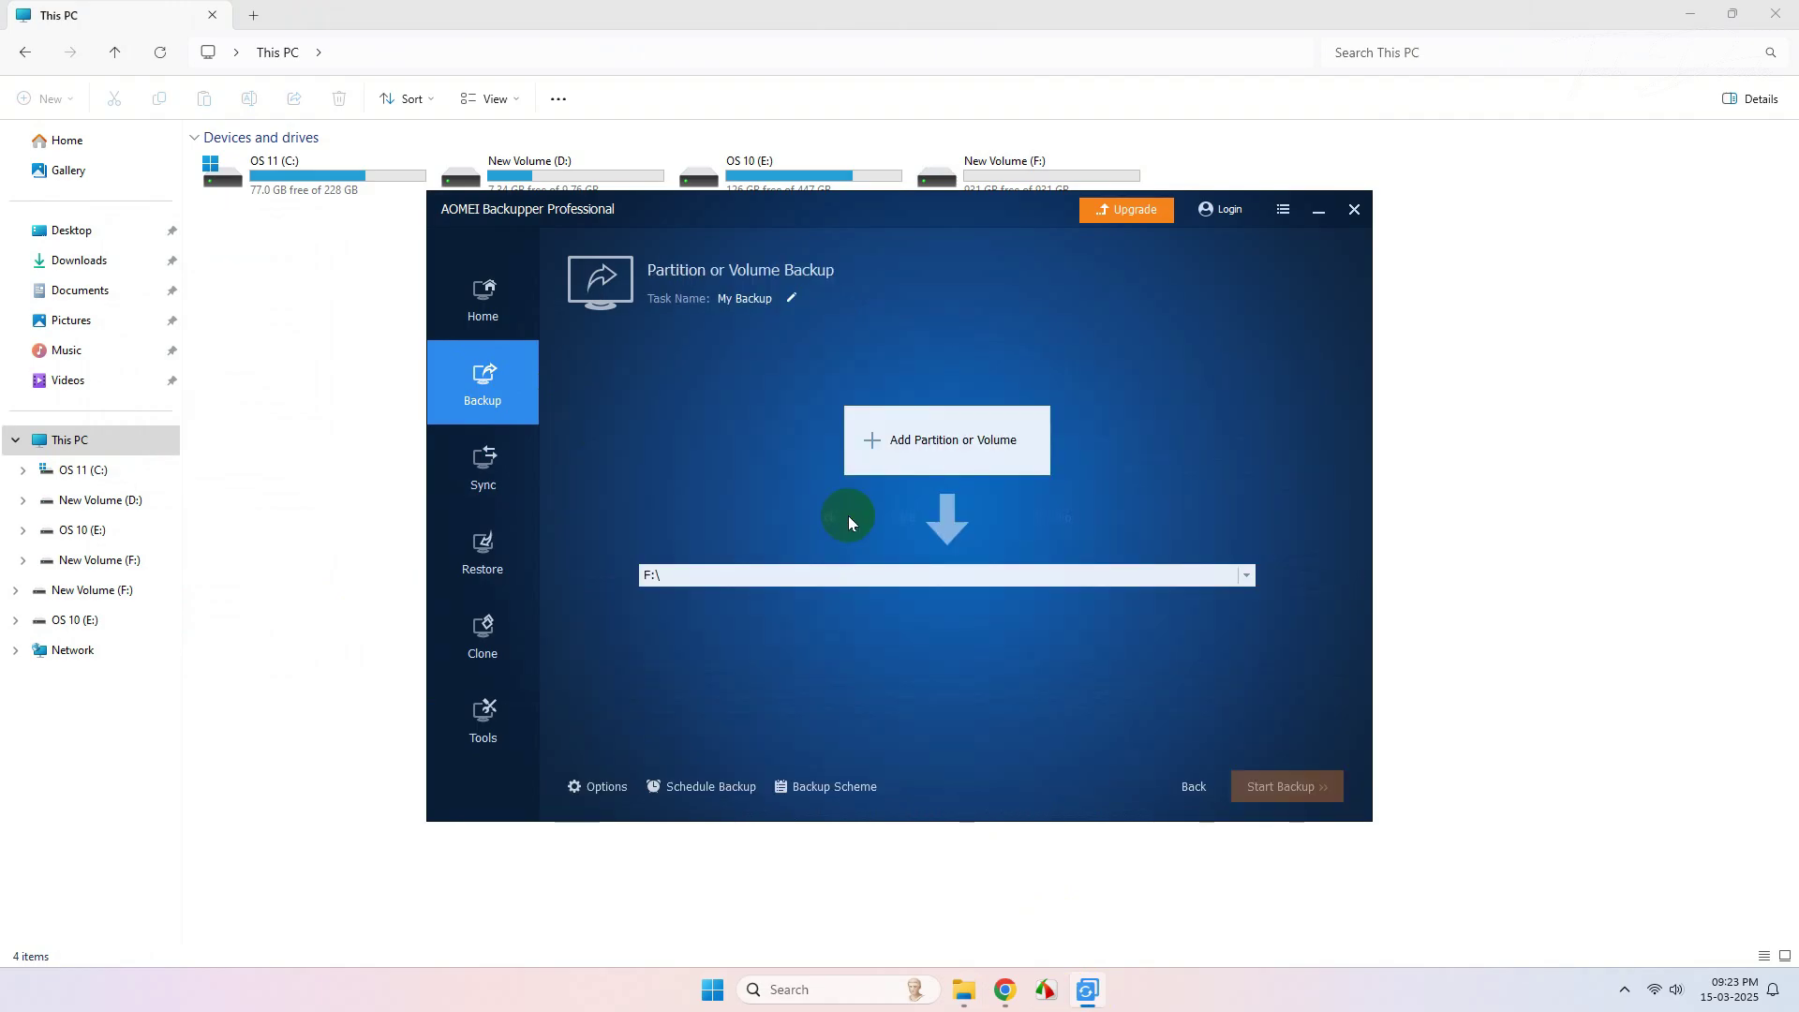
{"action": "left_click", "coordinate": [976, 448]}
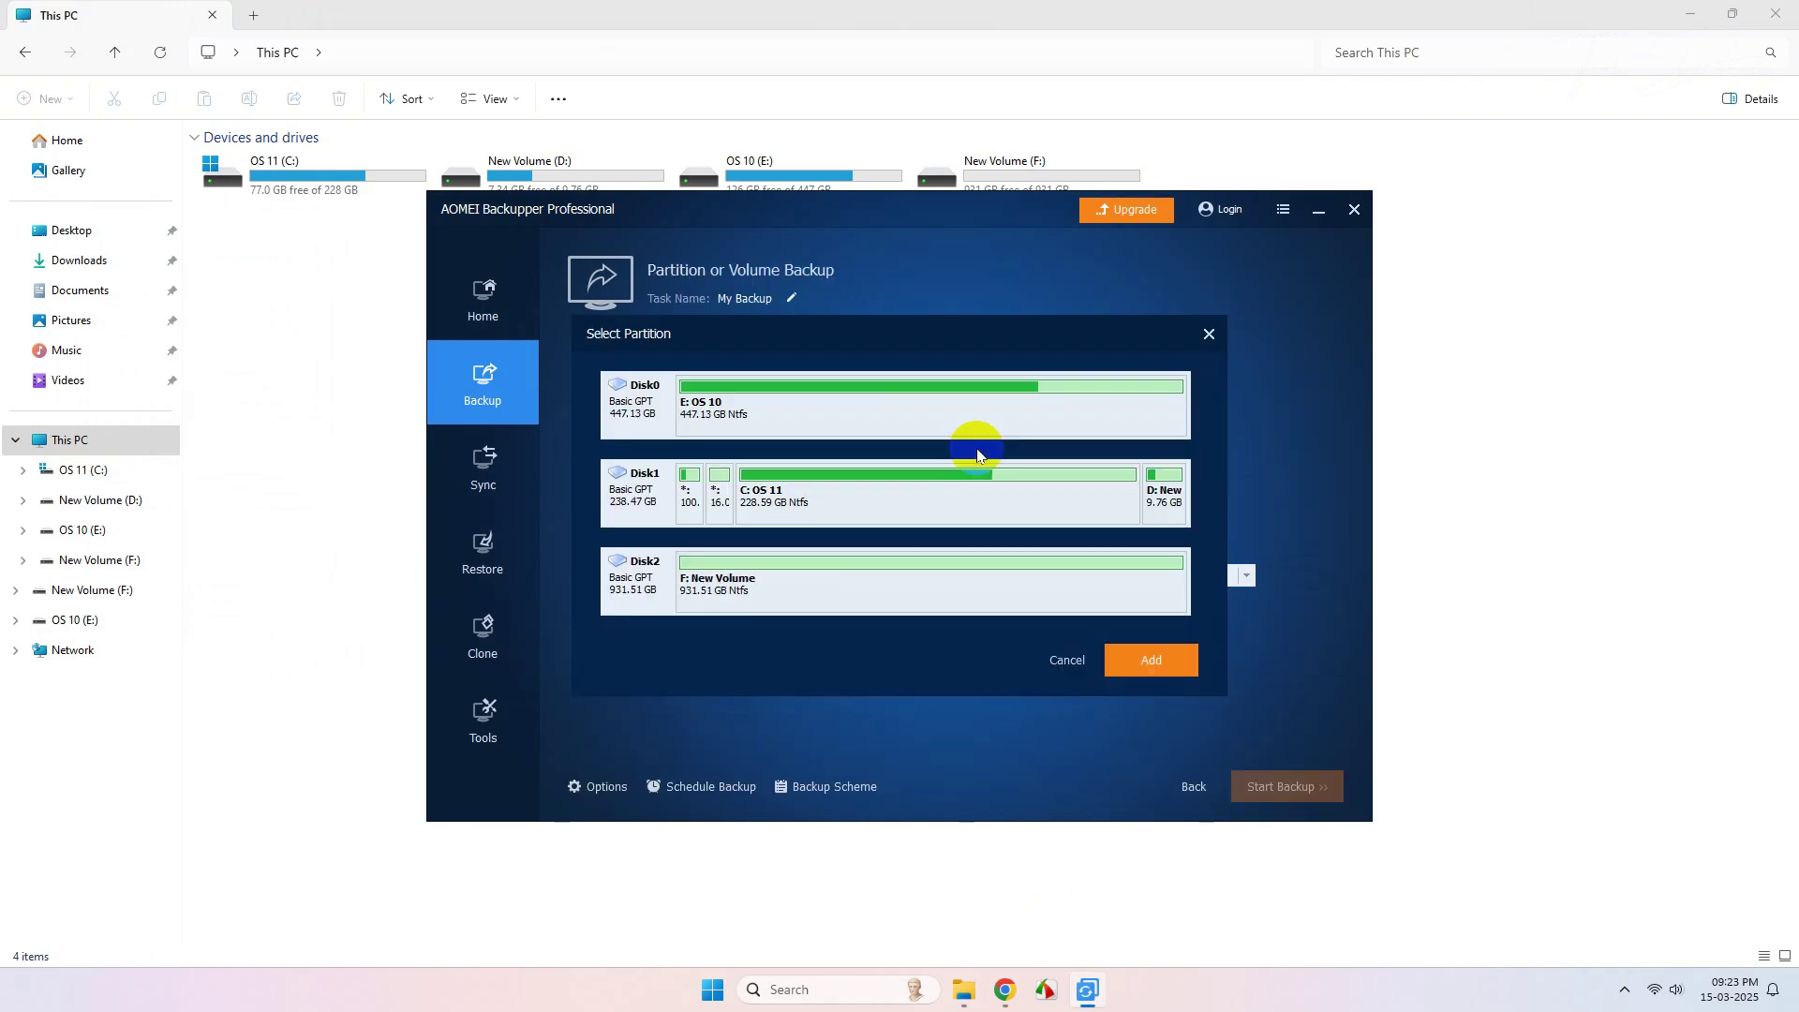
{"action": "left_click", "coordinate": [1166, 510]}
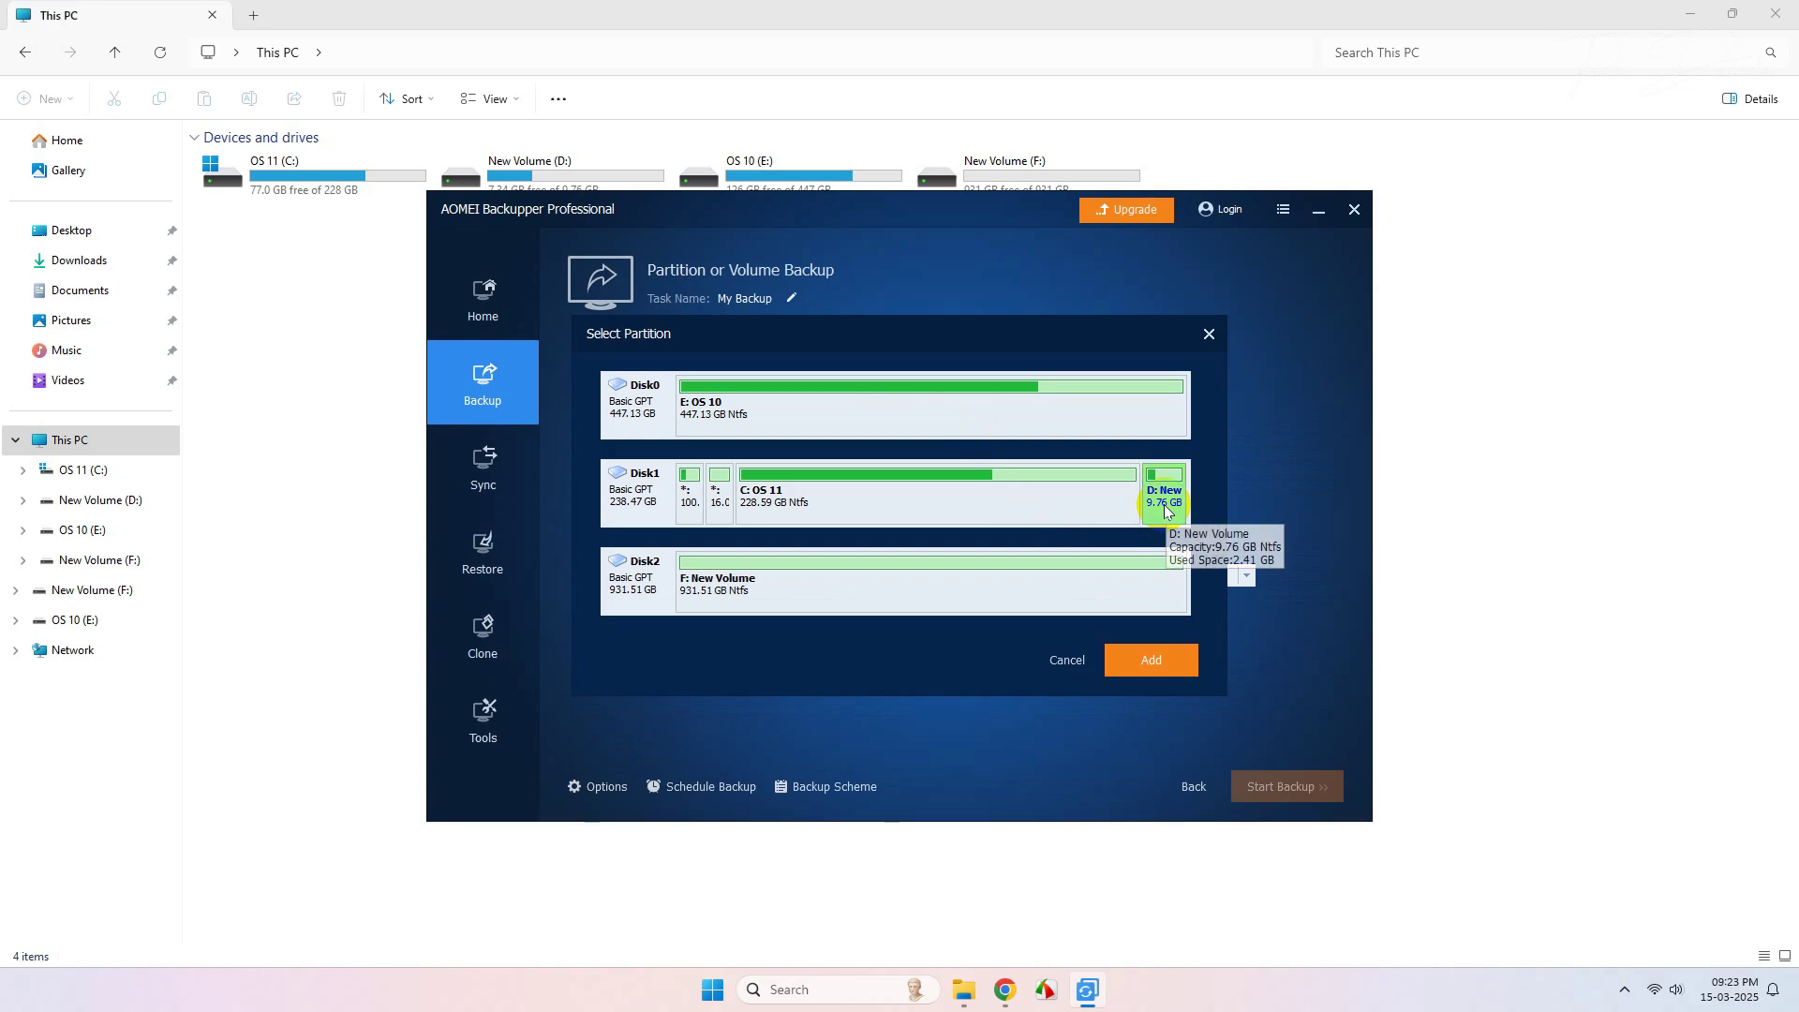
{"action": "left_click", "coordinate": [1170, 663]}
{"action": "left_click", "coordinate": [914, 594]}
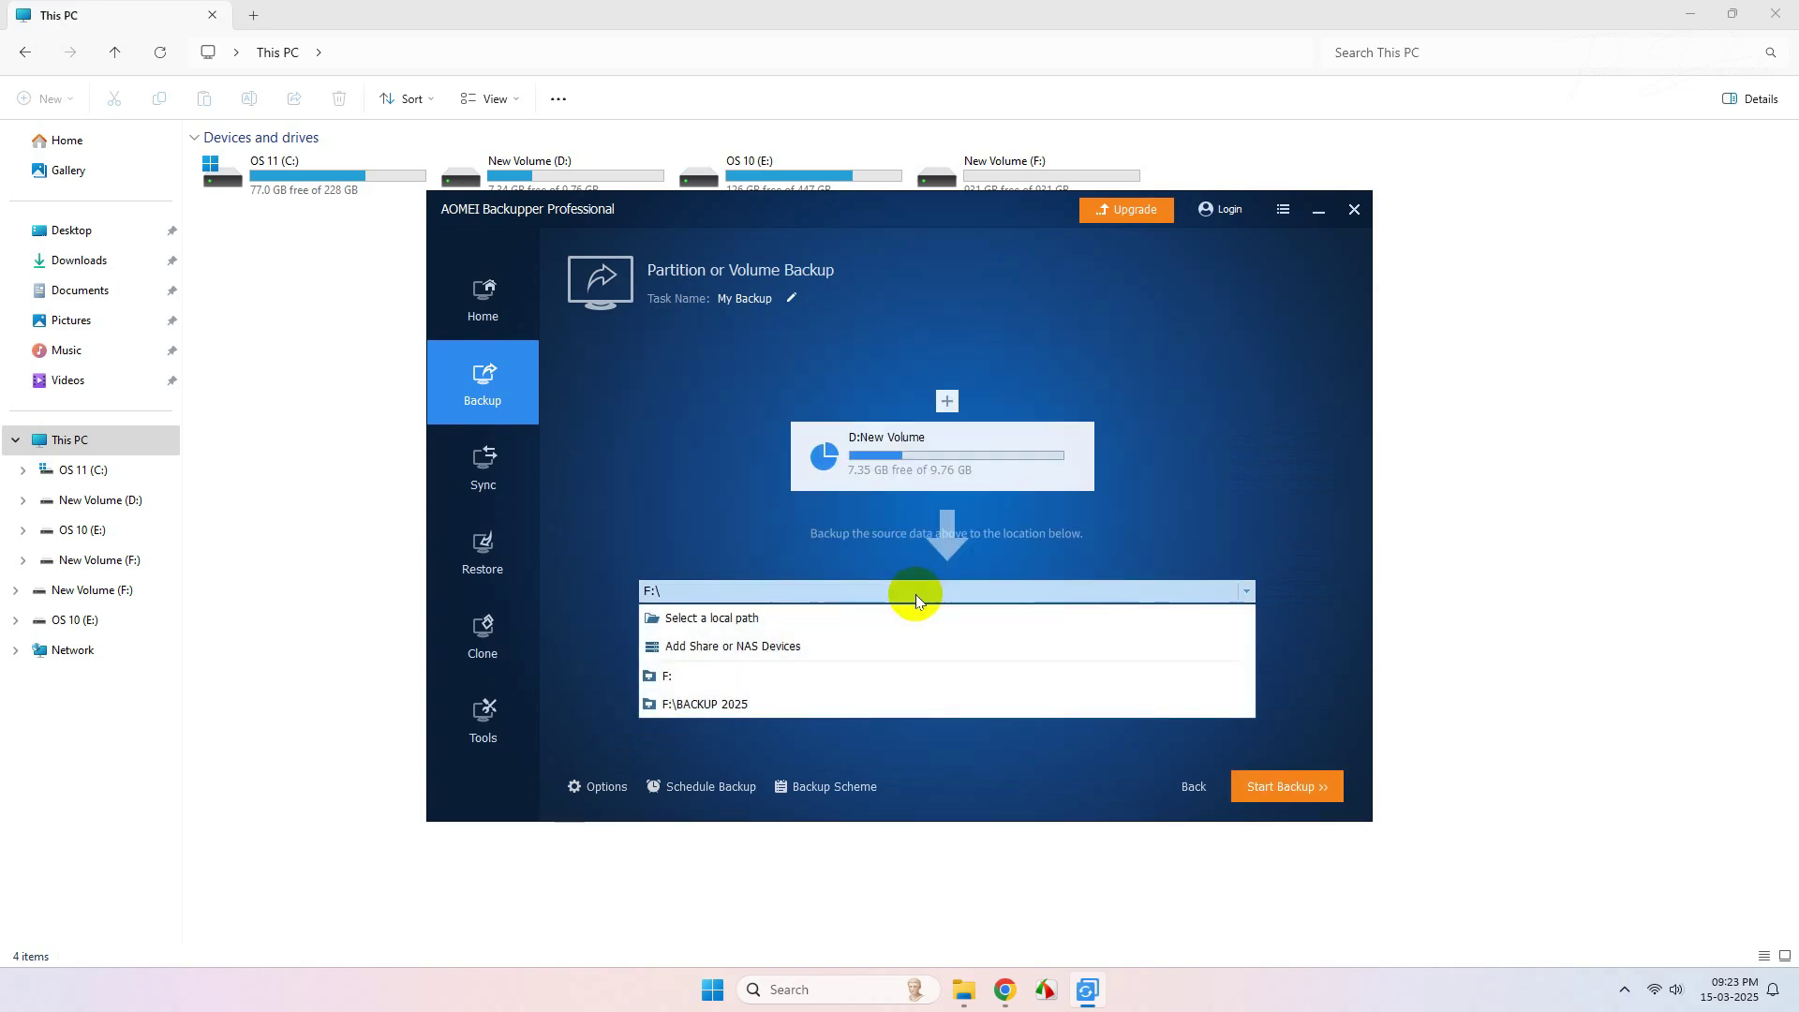
{"action": "left_click", "coordinate": [703, 676]}
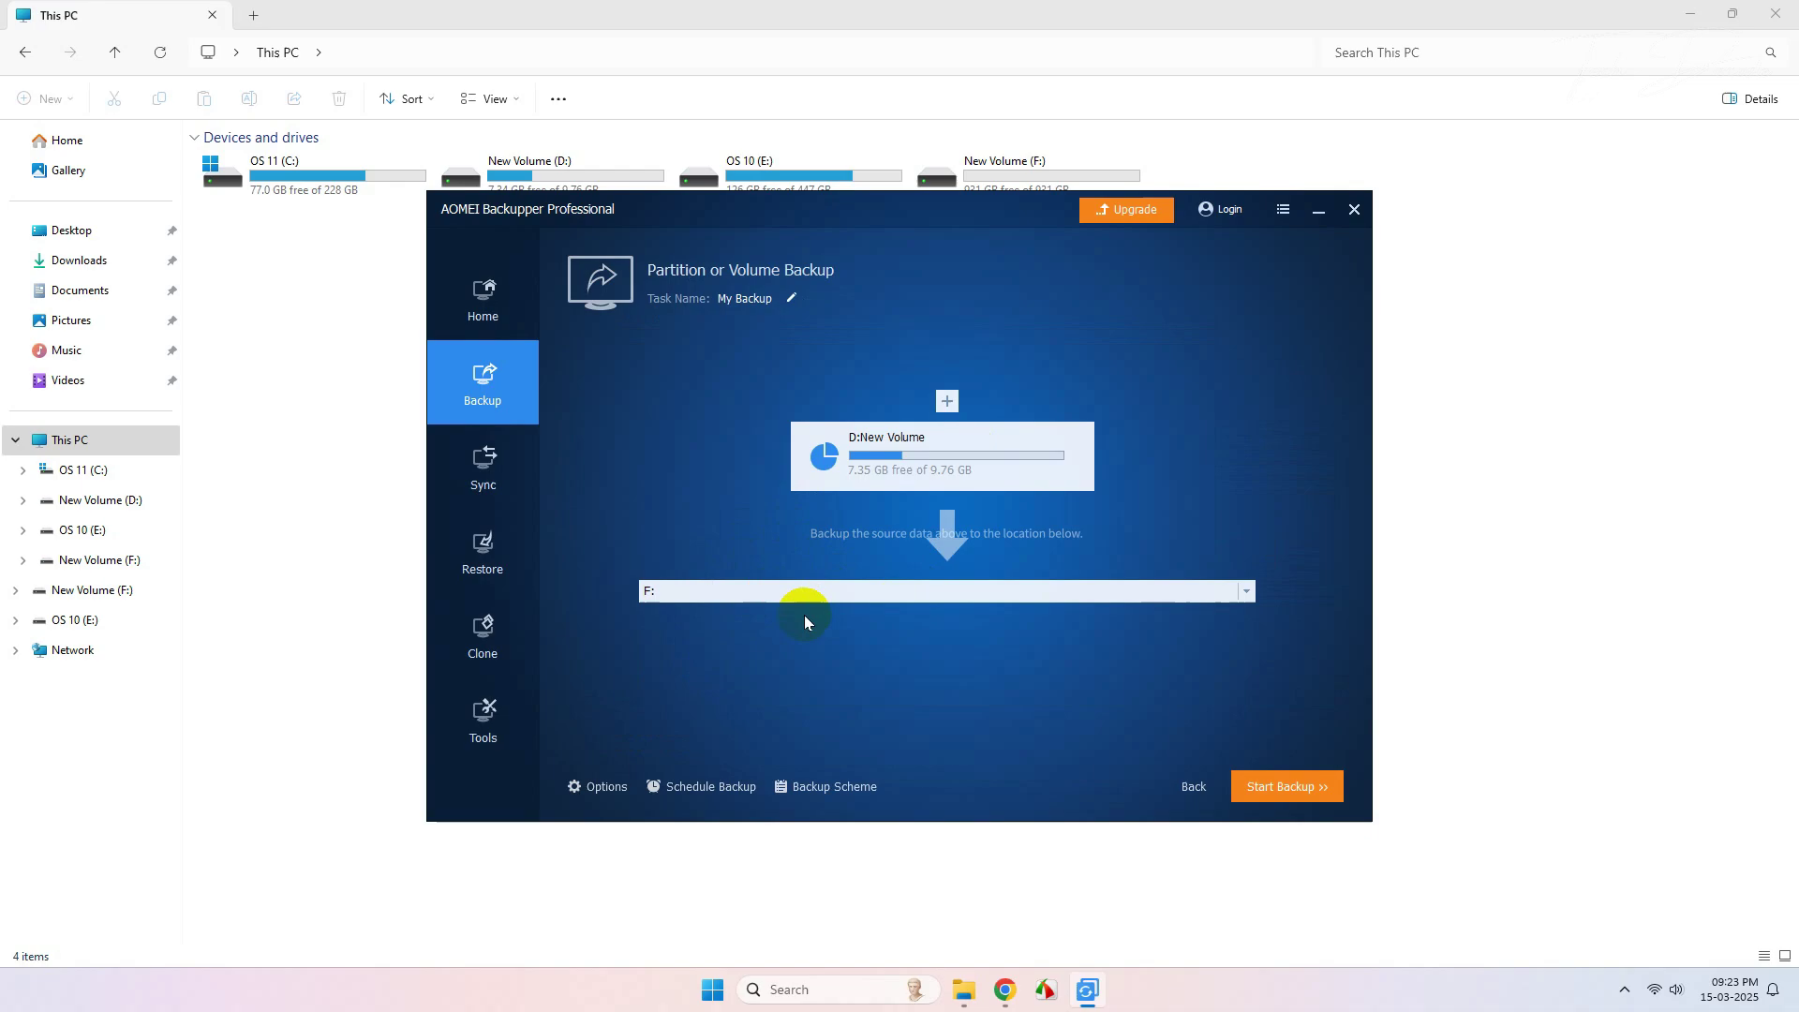
{"action": "left_click", "coordinate": [1309, 796]}
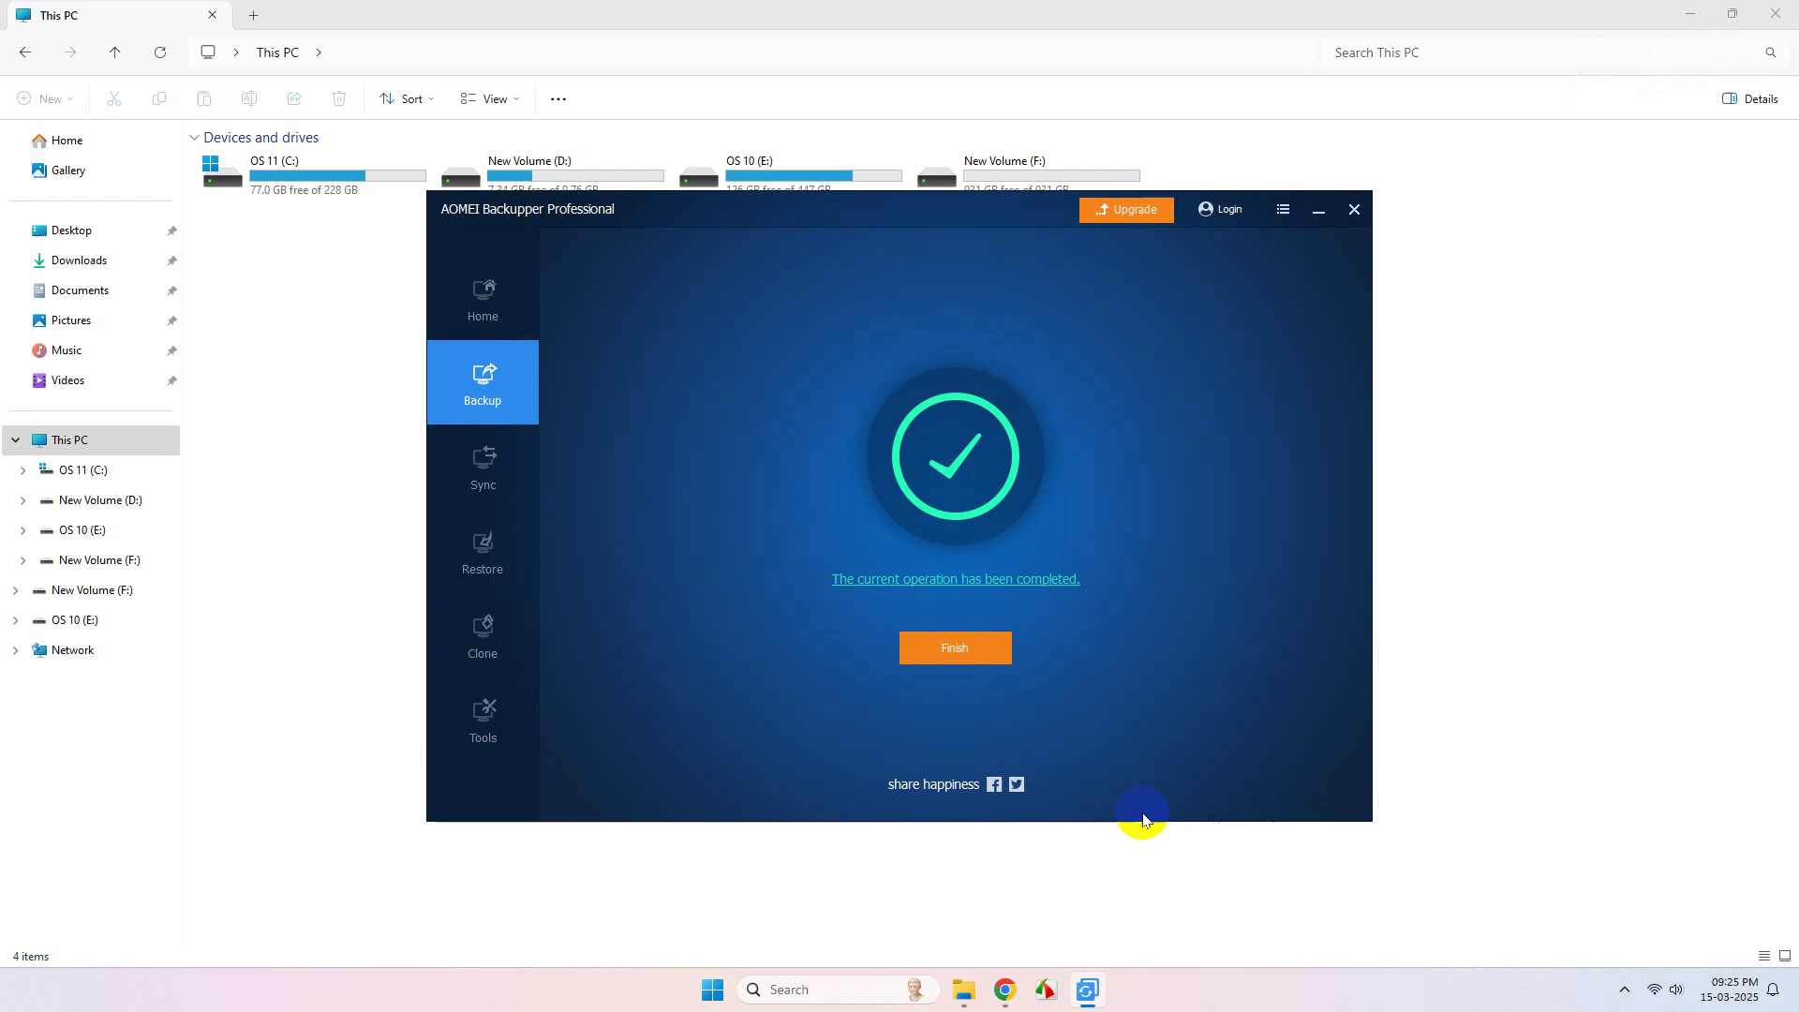
Close the completed backup and select the My Backup task on the home page
{"action": "left_click", "coordinate": [988, 660]}
{"action": "mouse_move", "coordinate": [654, 430]}
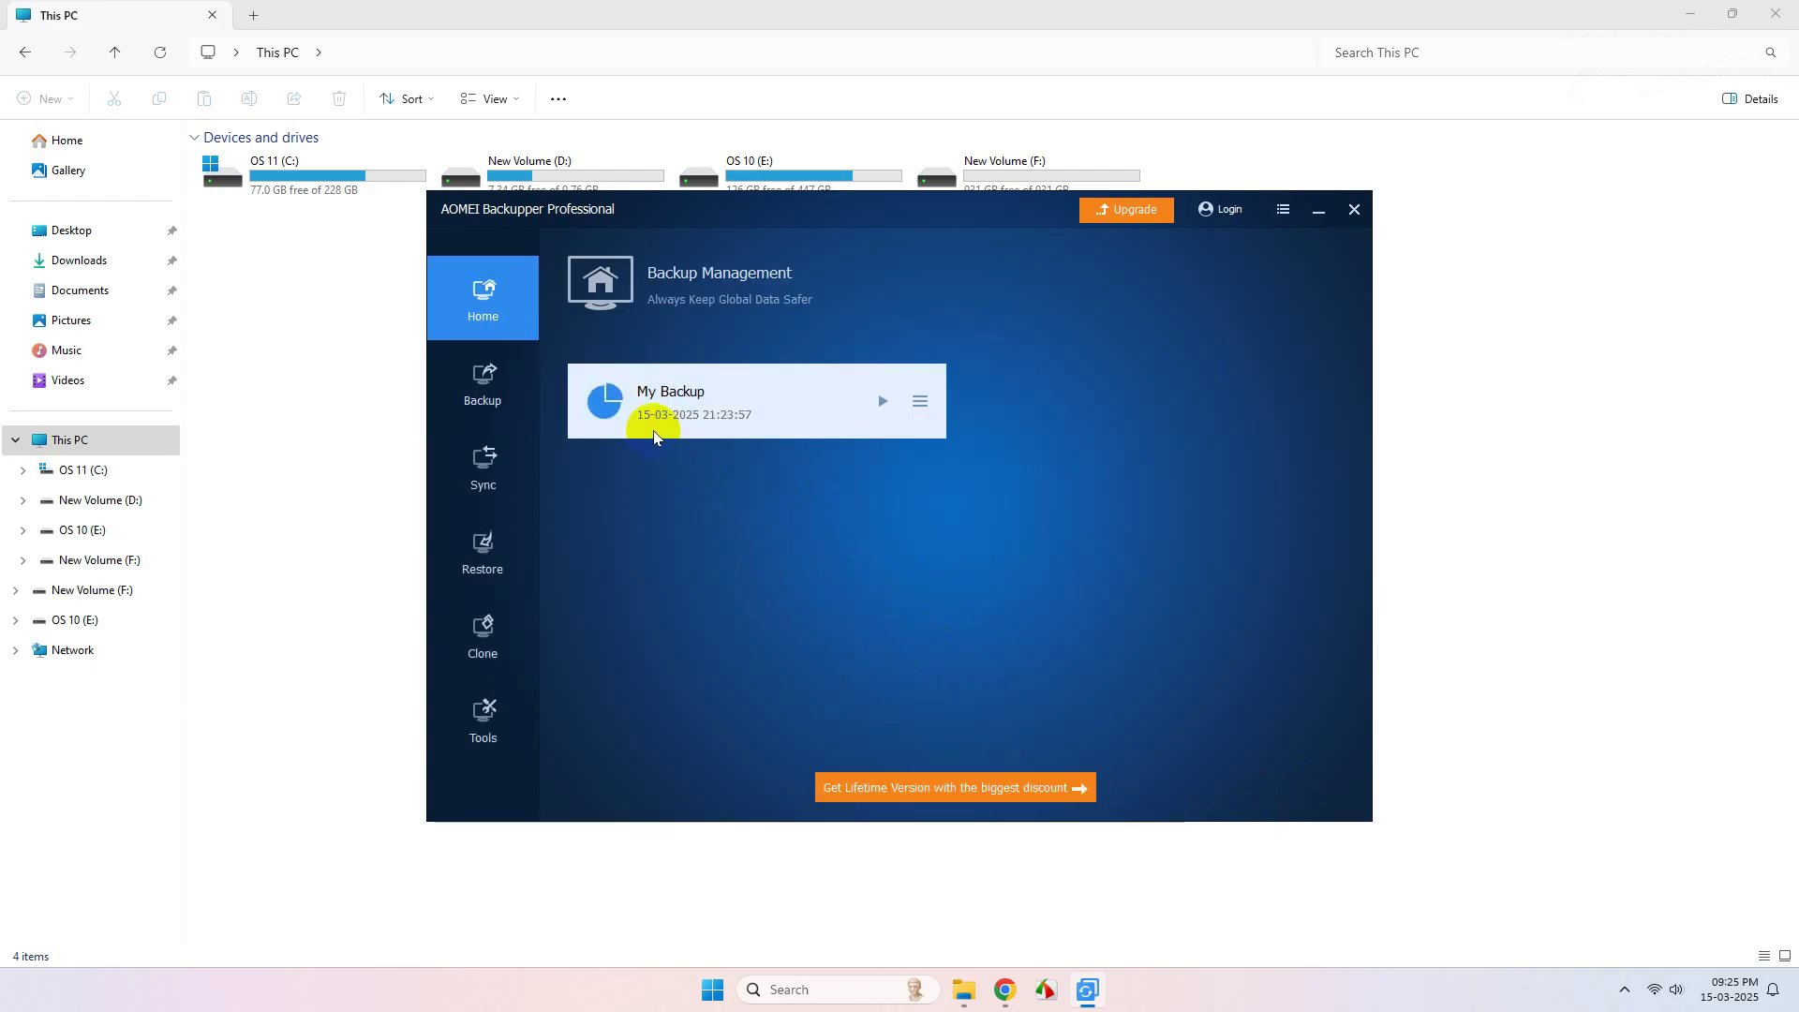
{"action": "left_click", "coordinate": [812, 436]}
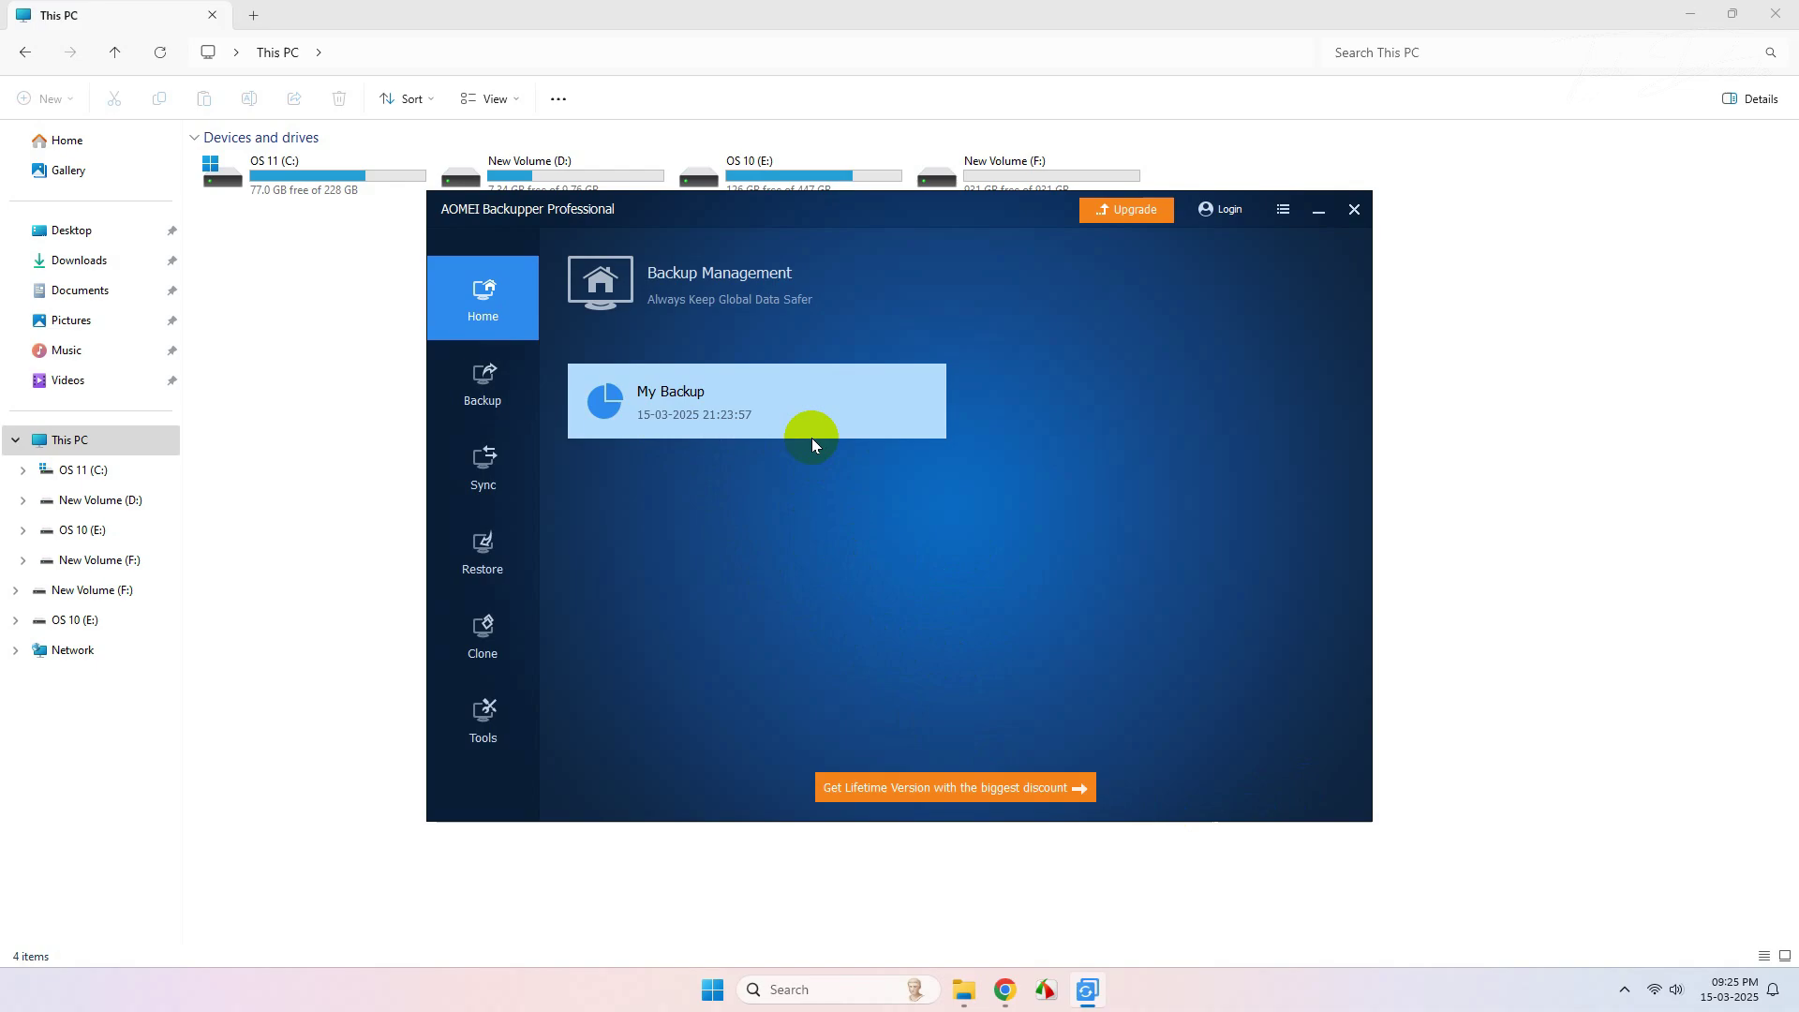
Open F:\My Backup and check the backup image and its size
{"action": "left_click", "coordinate": [1318, 214]}
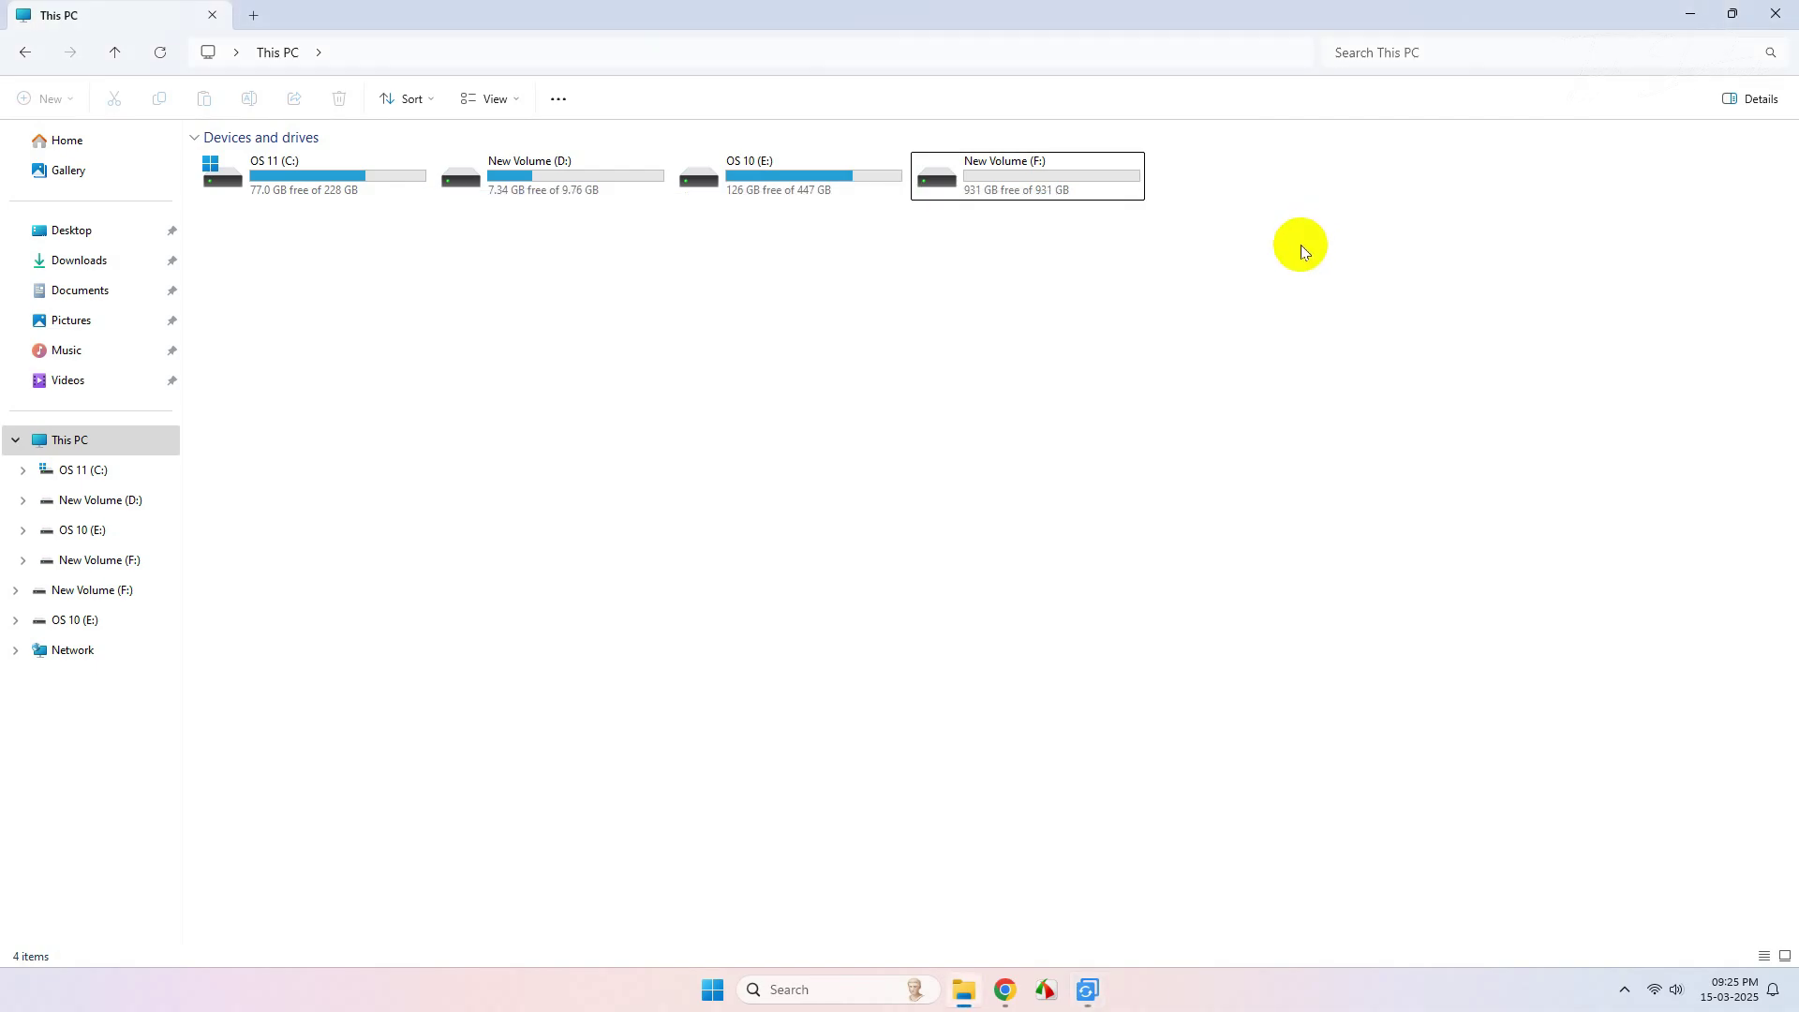
{"action": "left_click", "coordinate": [1031, 192]}
{"action": "double_click", "coordinate": [1055, 188]}
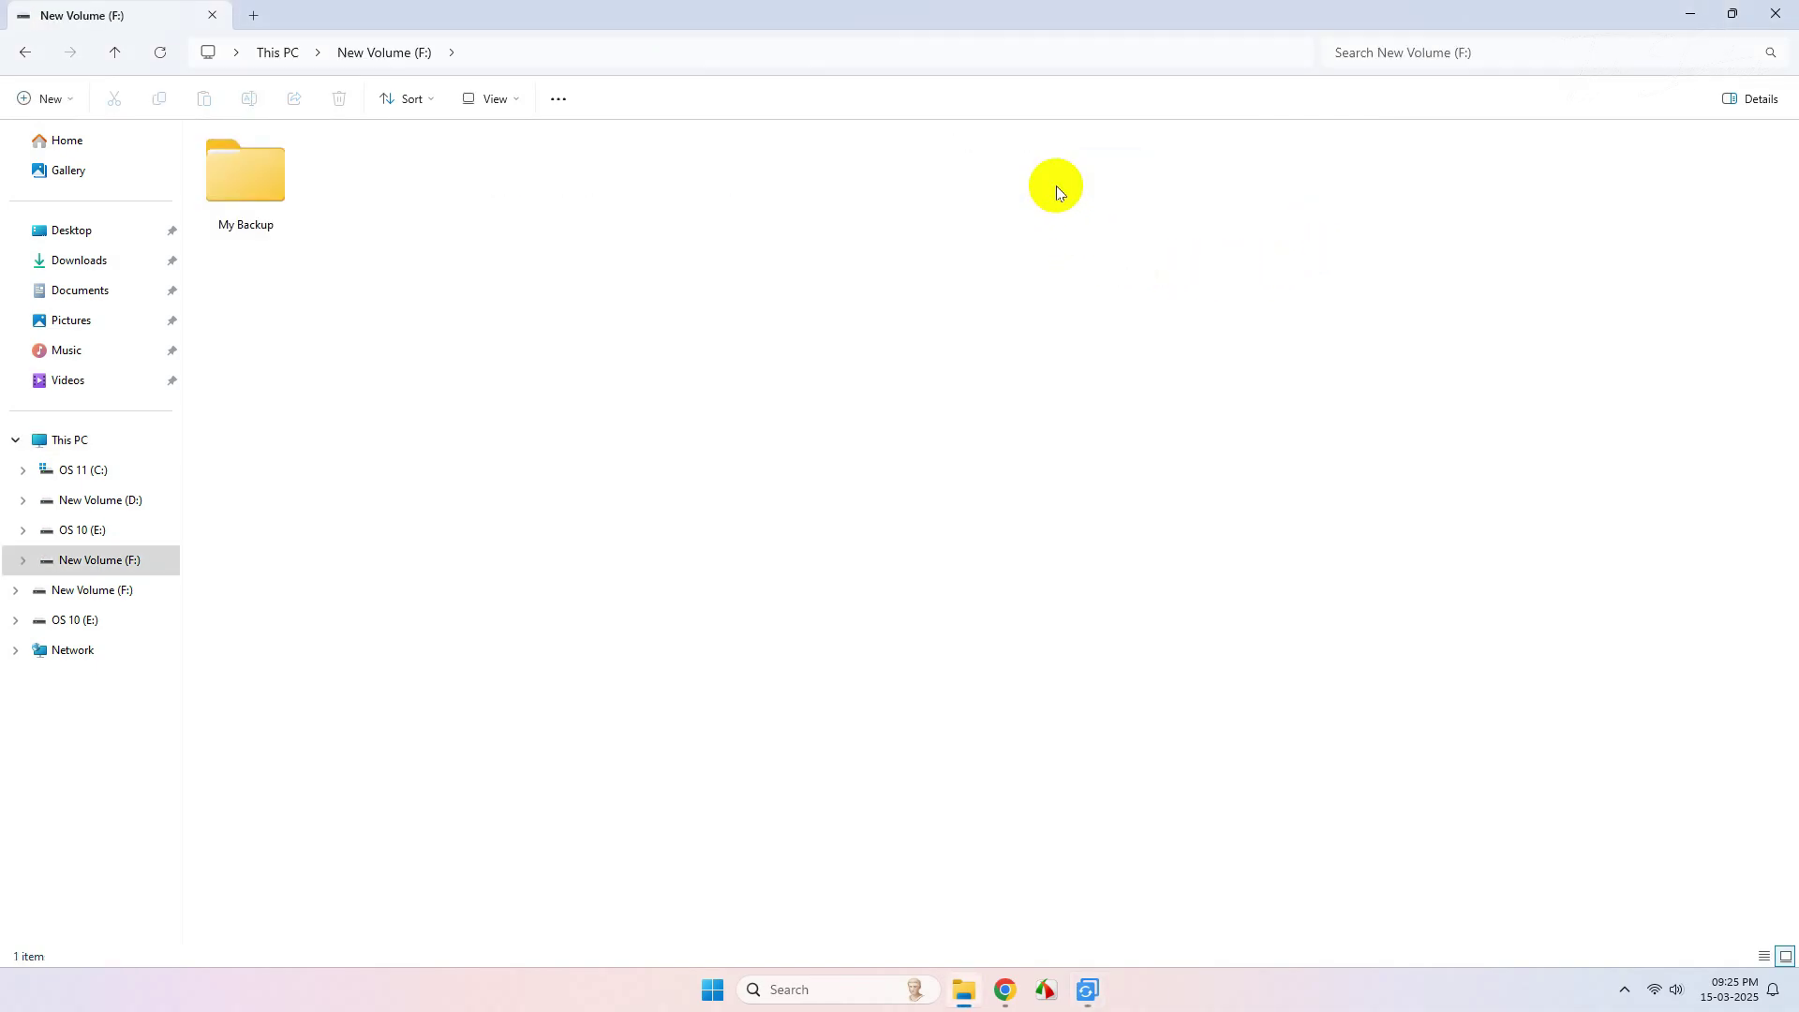
{"action": "left_click", "coordinate": [261, 194]}
{"action": "key", "text": "ctrl+shift+6"}
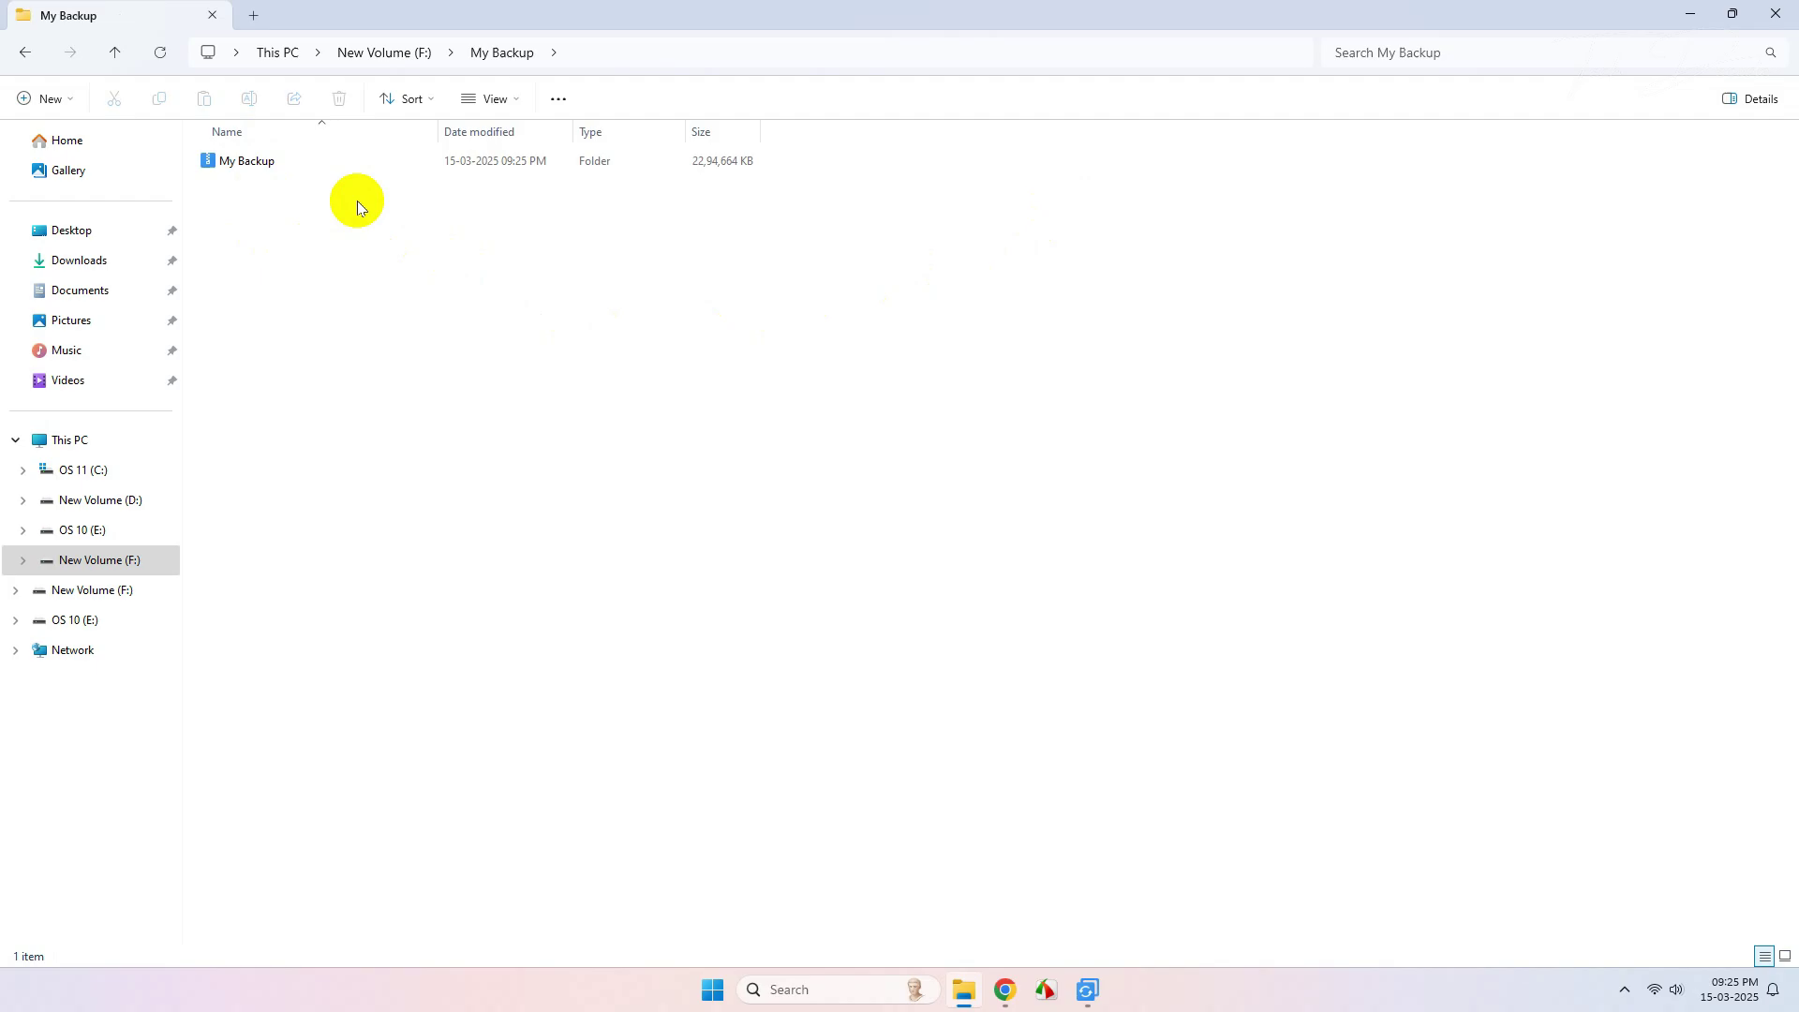
{"action": "left_click", "coordinate": [274, 169]}
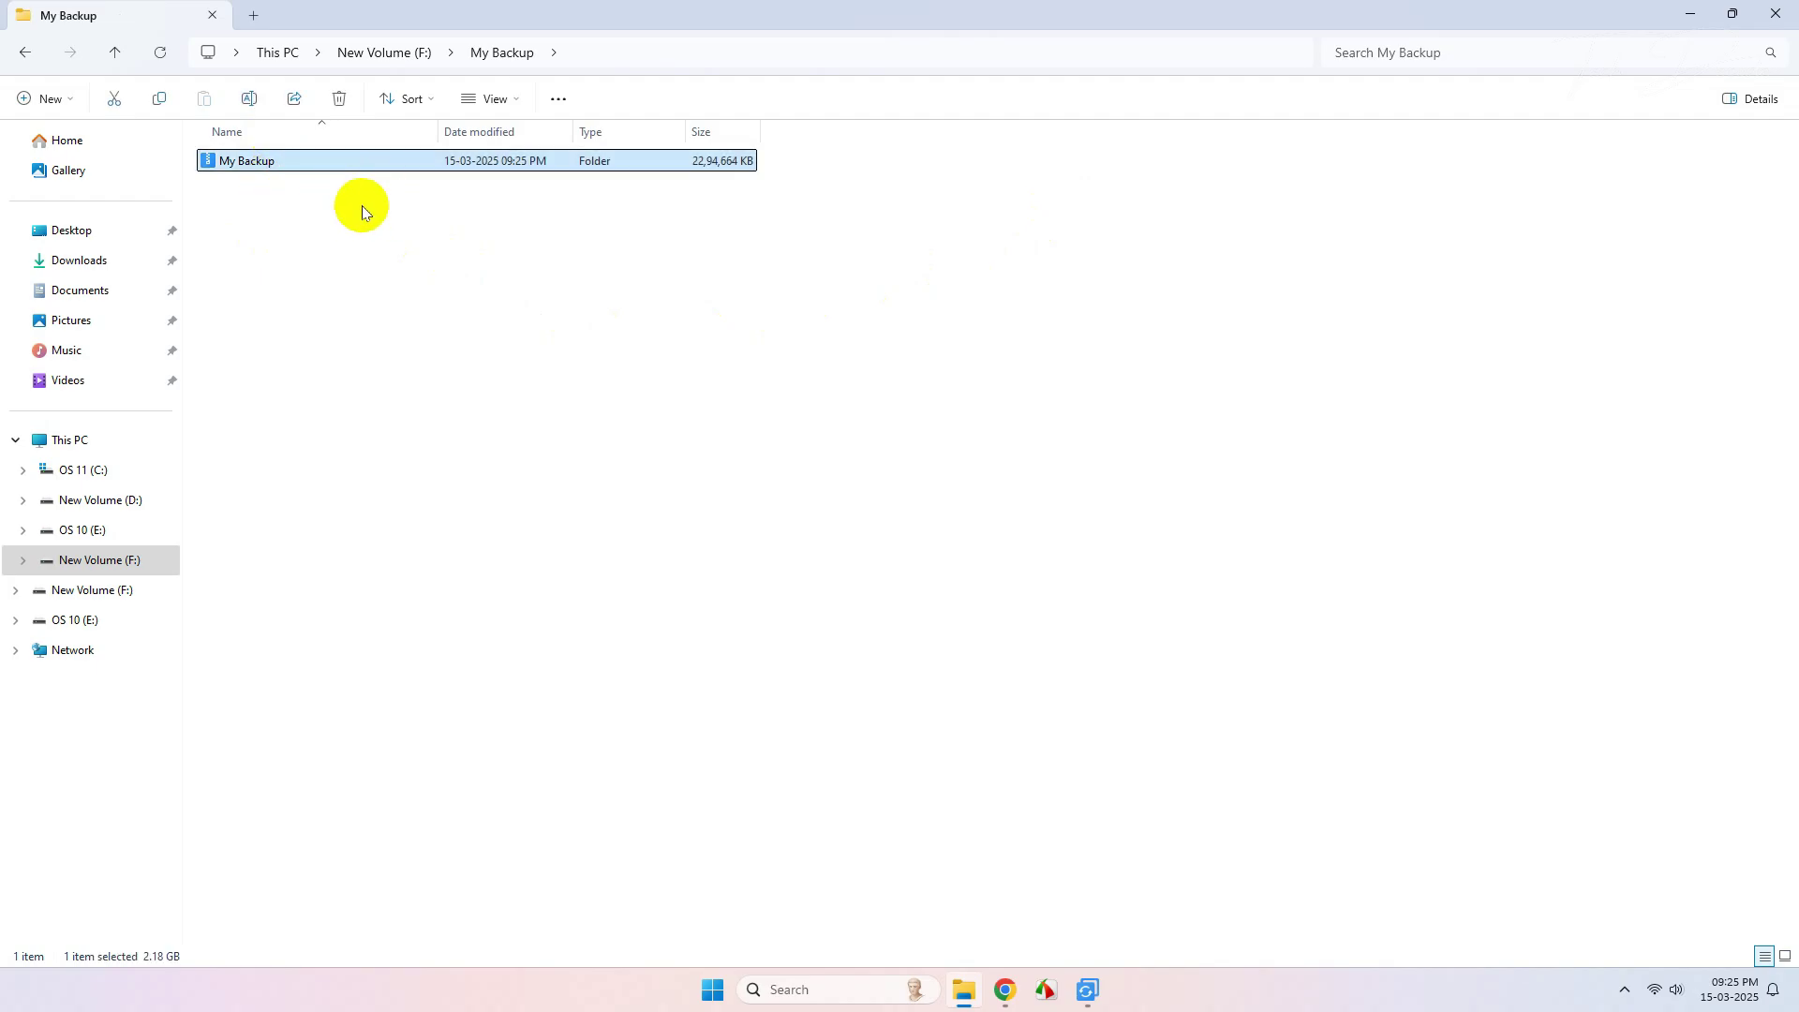
{"action": "left_click", "coordinate": [61, 443]}
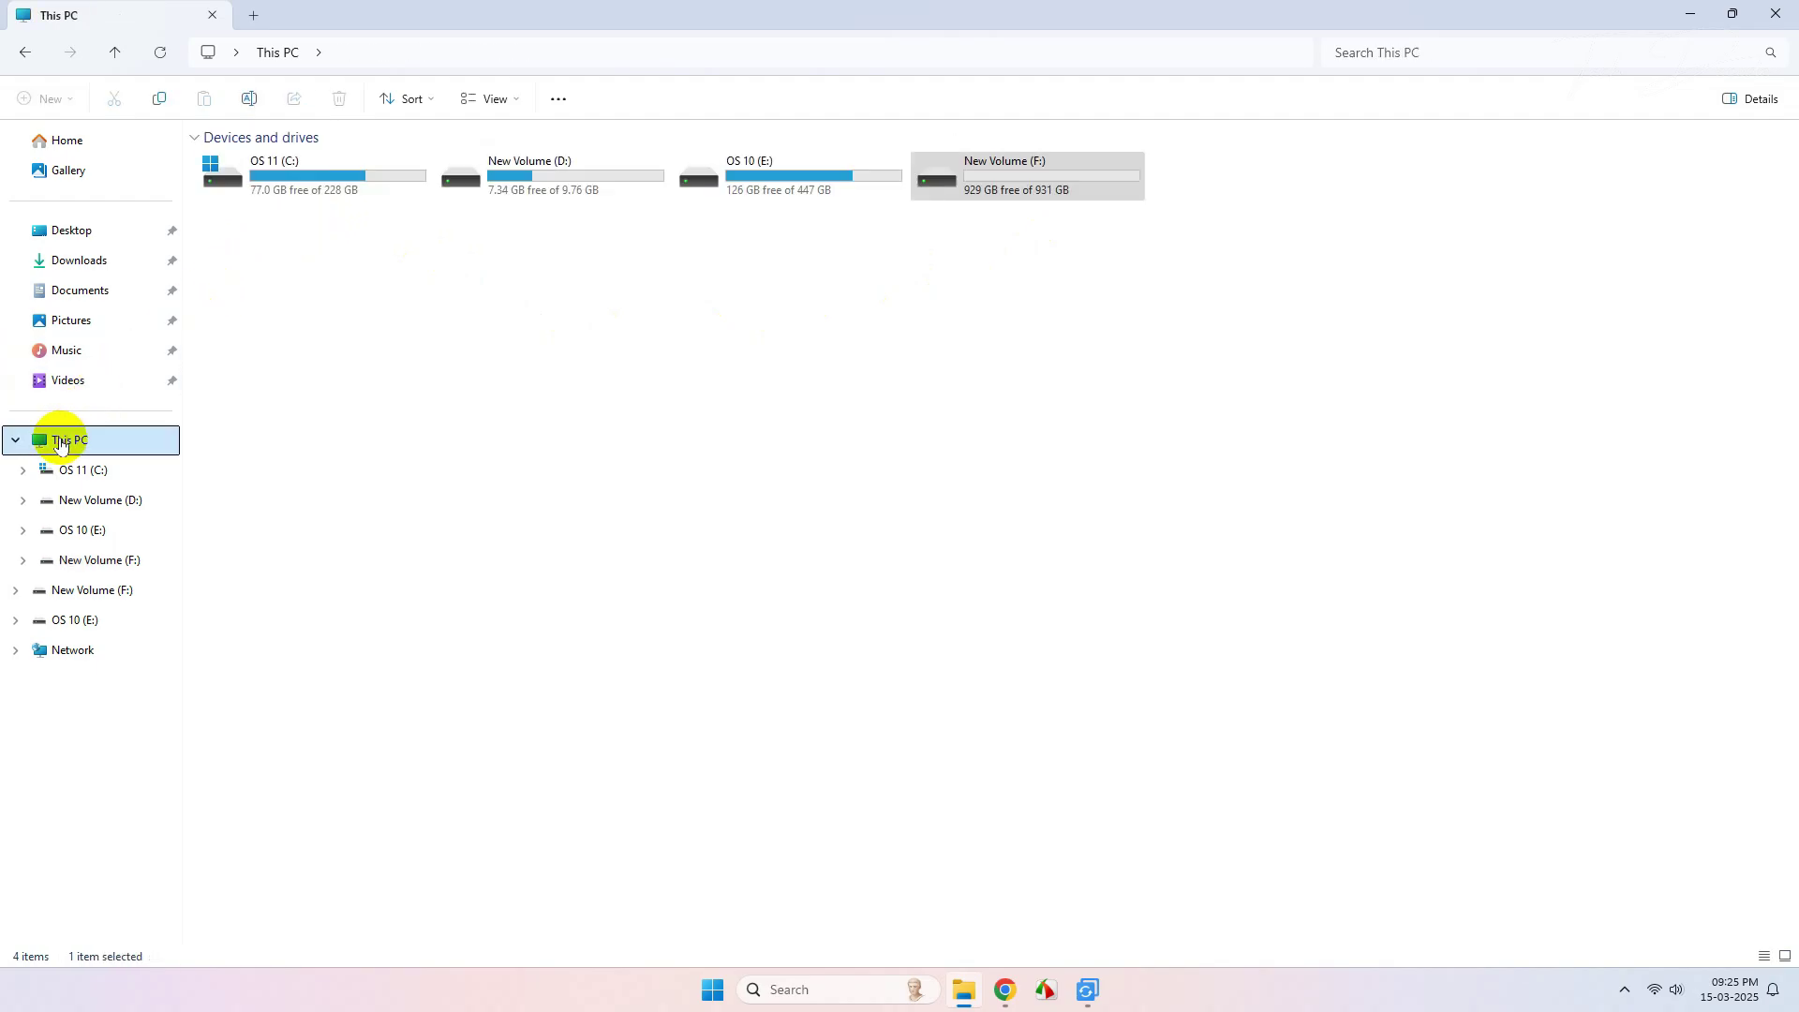
Format New Volume (D:), confirming the data erase and formatting it even though it is in use
{"action": "left_click", "coordinate": [527, 178]}
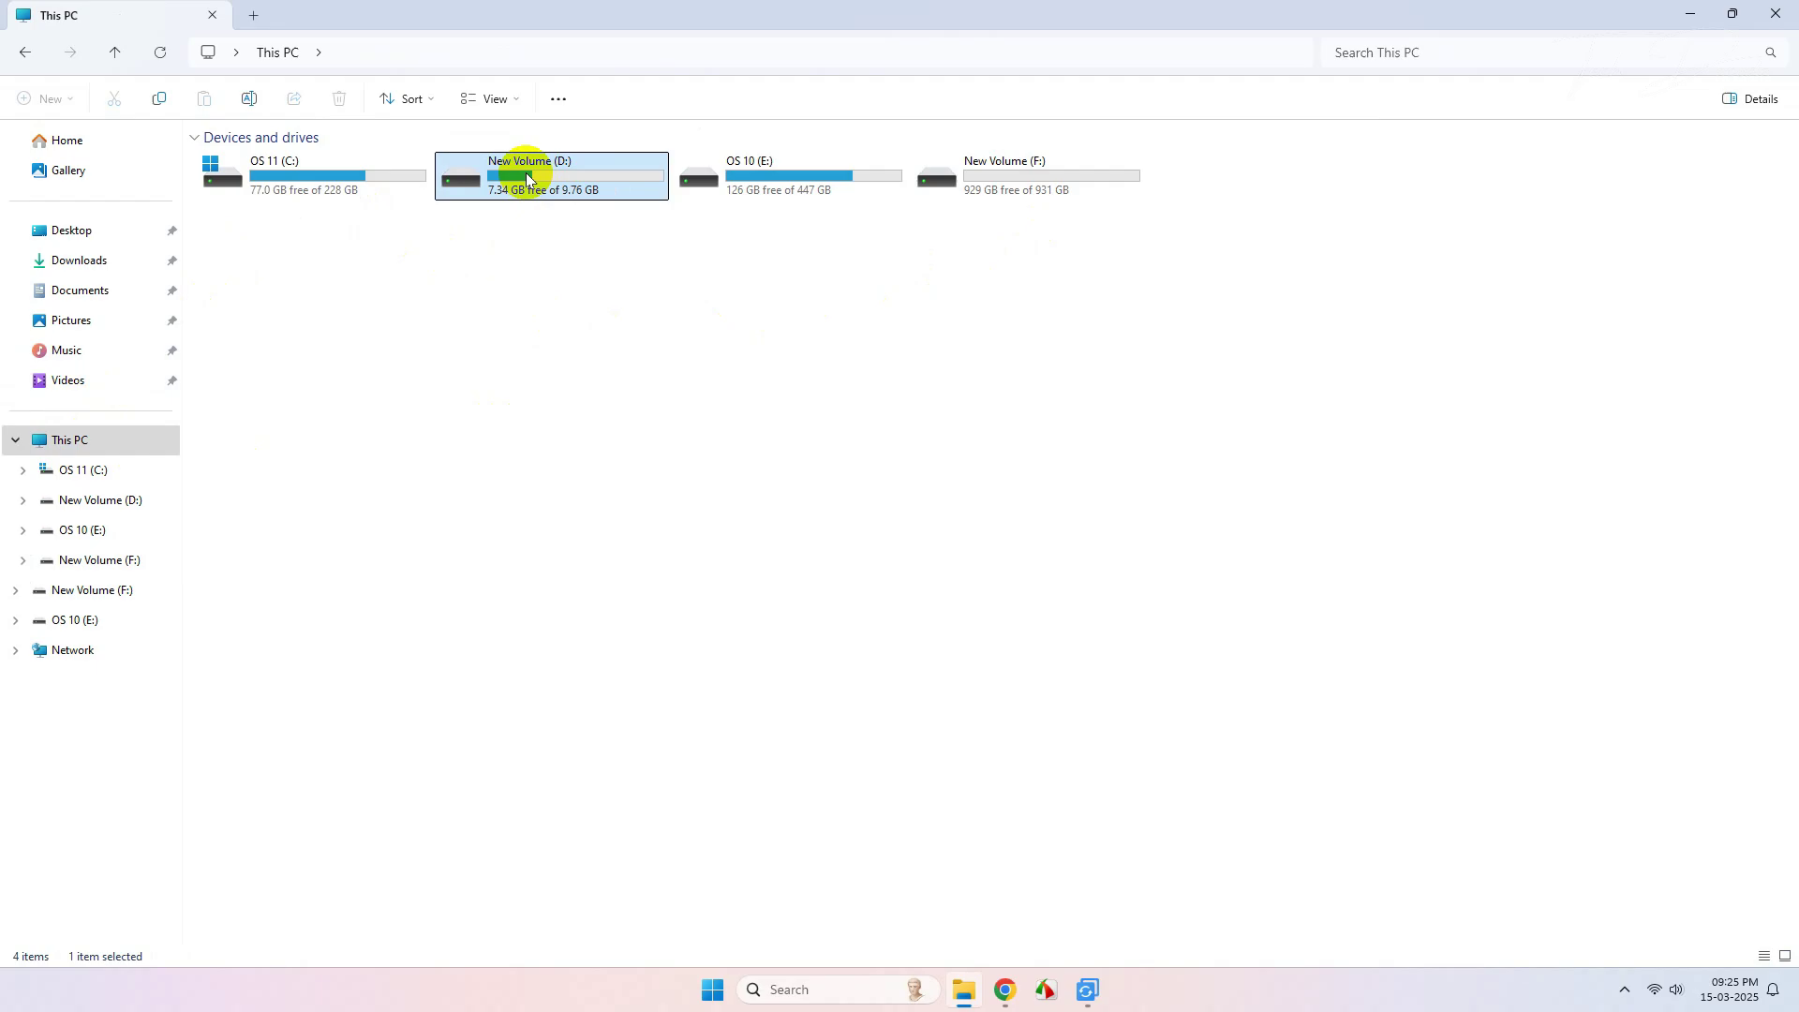
{"action": "right_click", "coordinate": [526, 178]}
{"action": "left_click", "coordinate": [683, 426]}
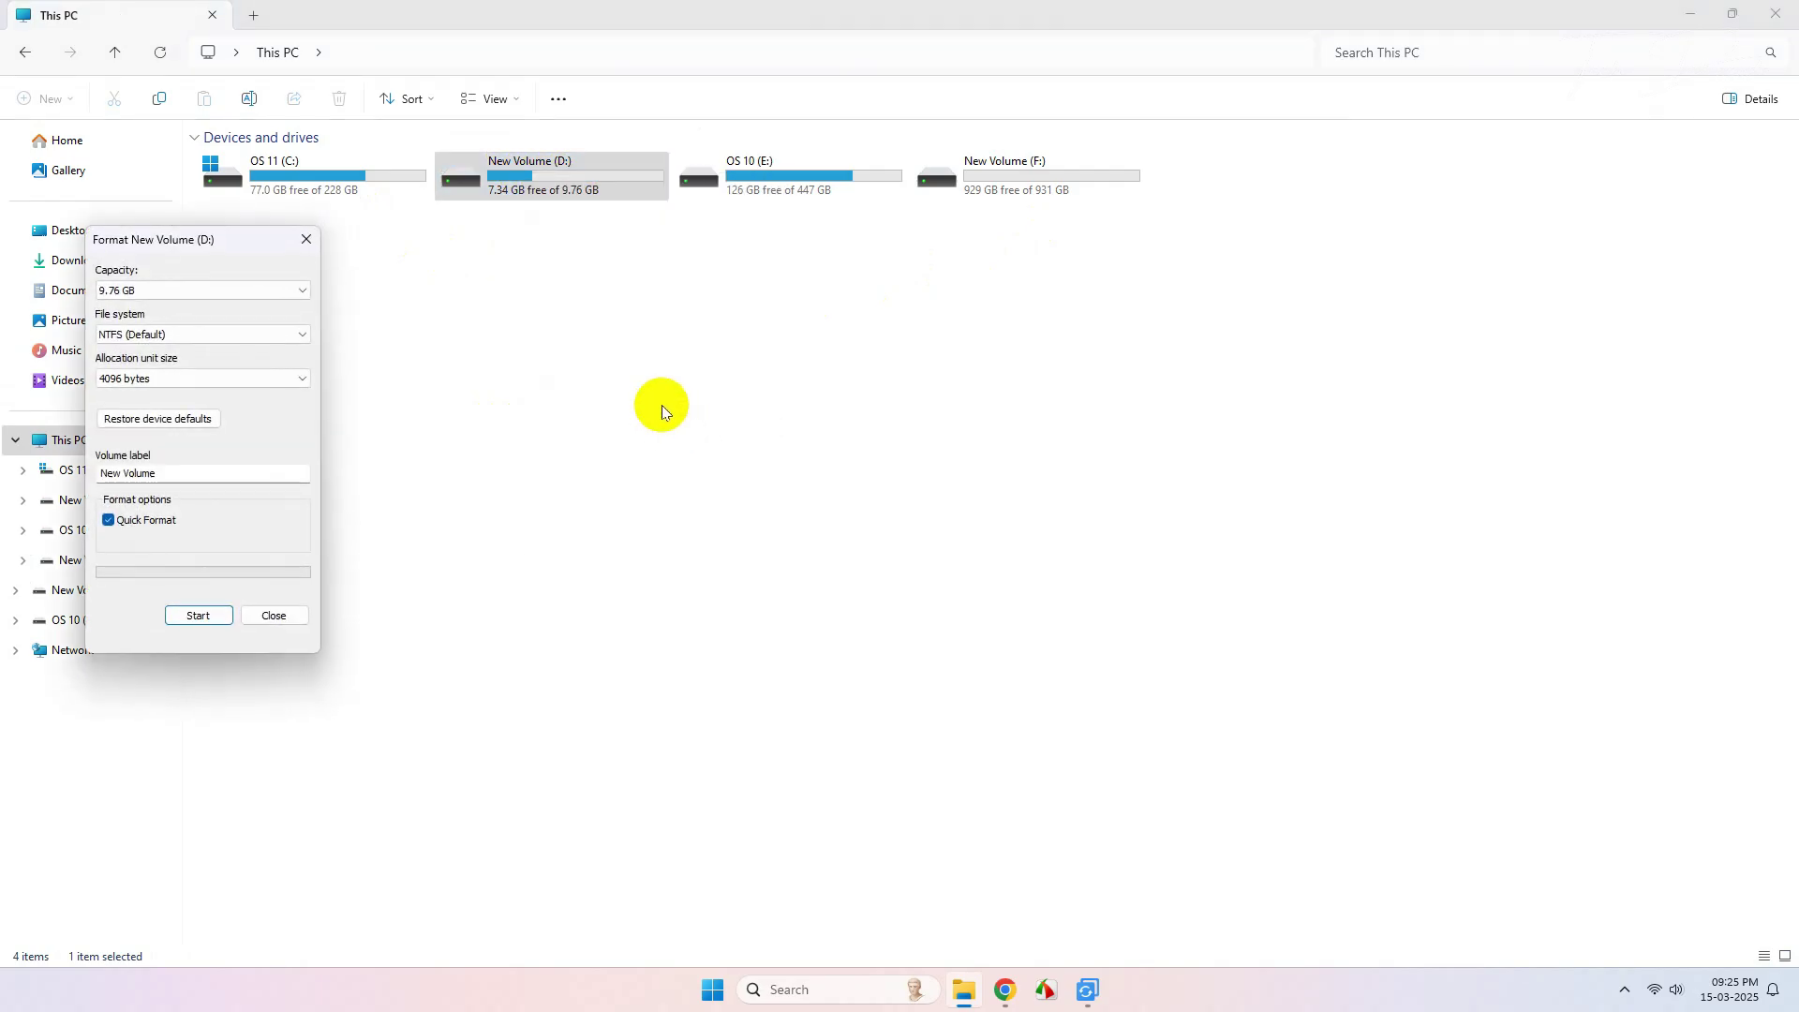
{"action": "left_click", "coordinate": [200, 616]}
{"action": "left_click", "coordinate": [925, 499]}
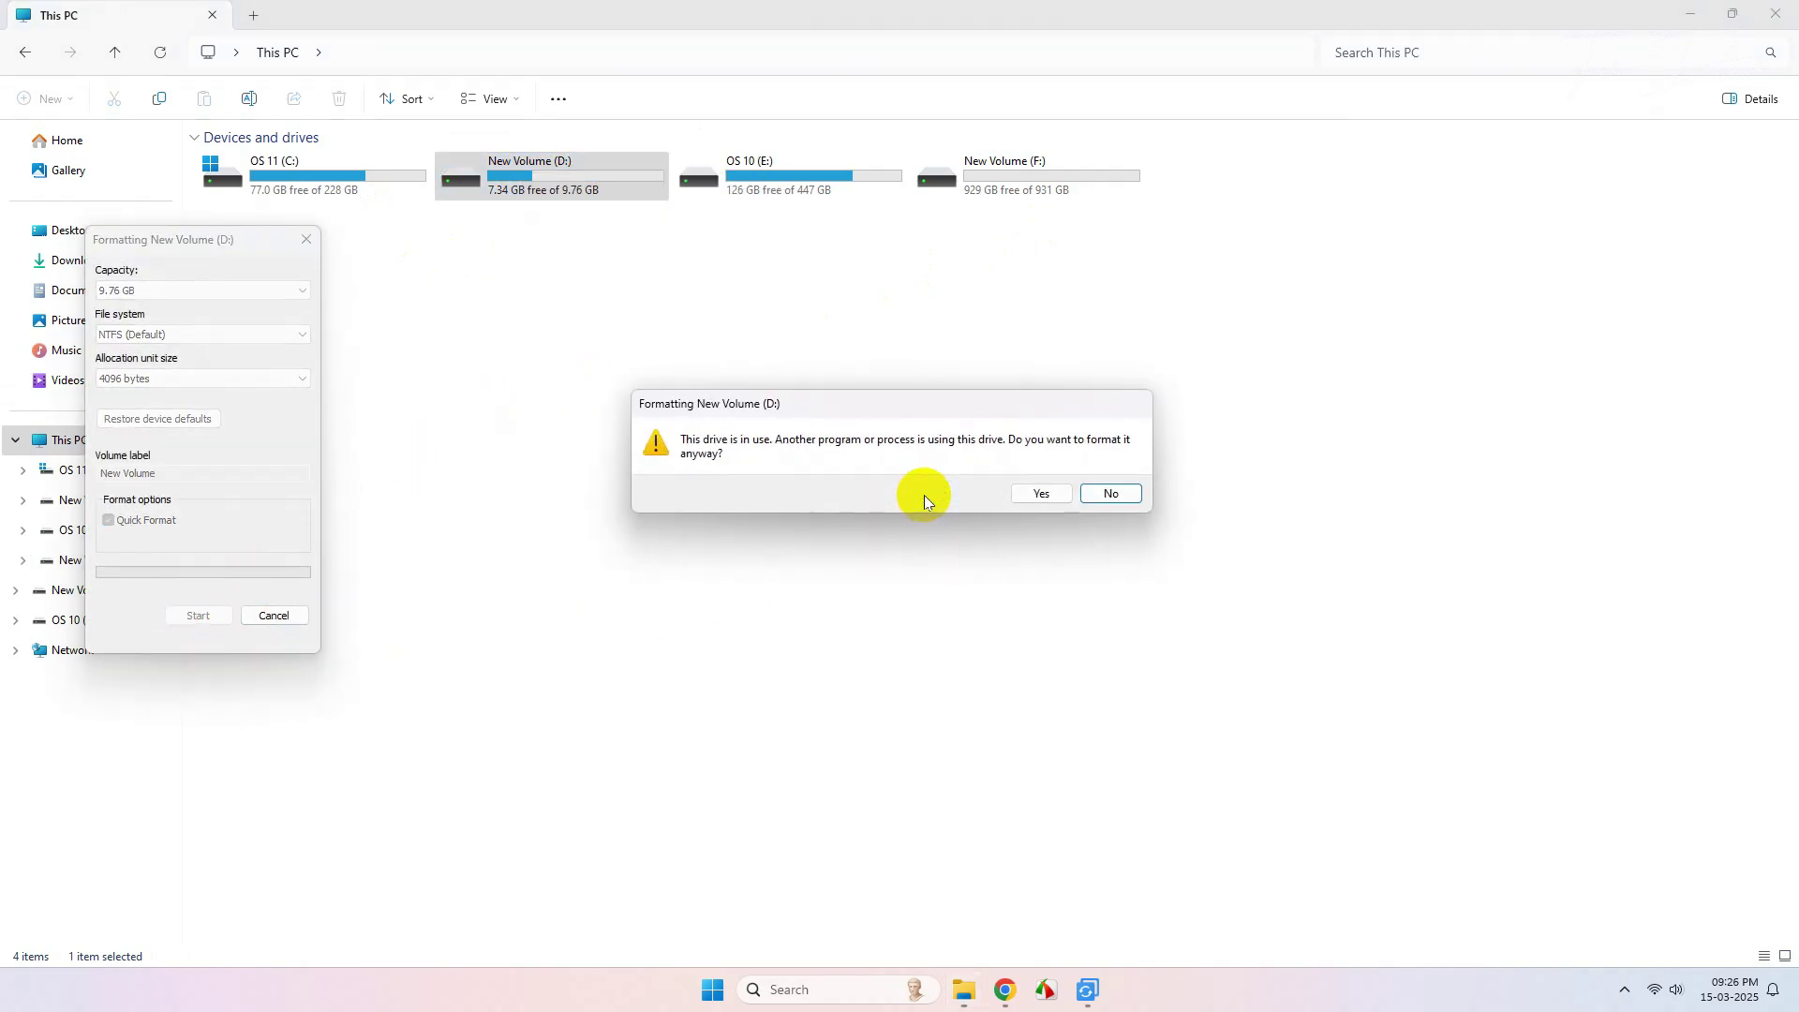
{"action": "left_click", "coordinate": [1033, 494]}
{"action": "left_click", "coordinate": [1014, 490]}
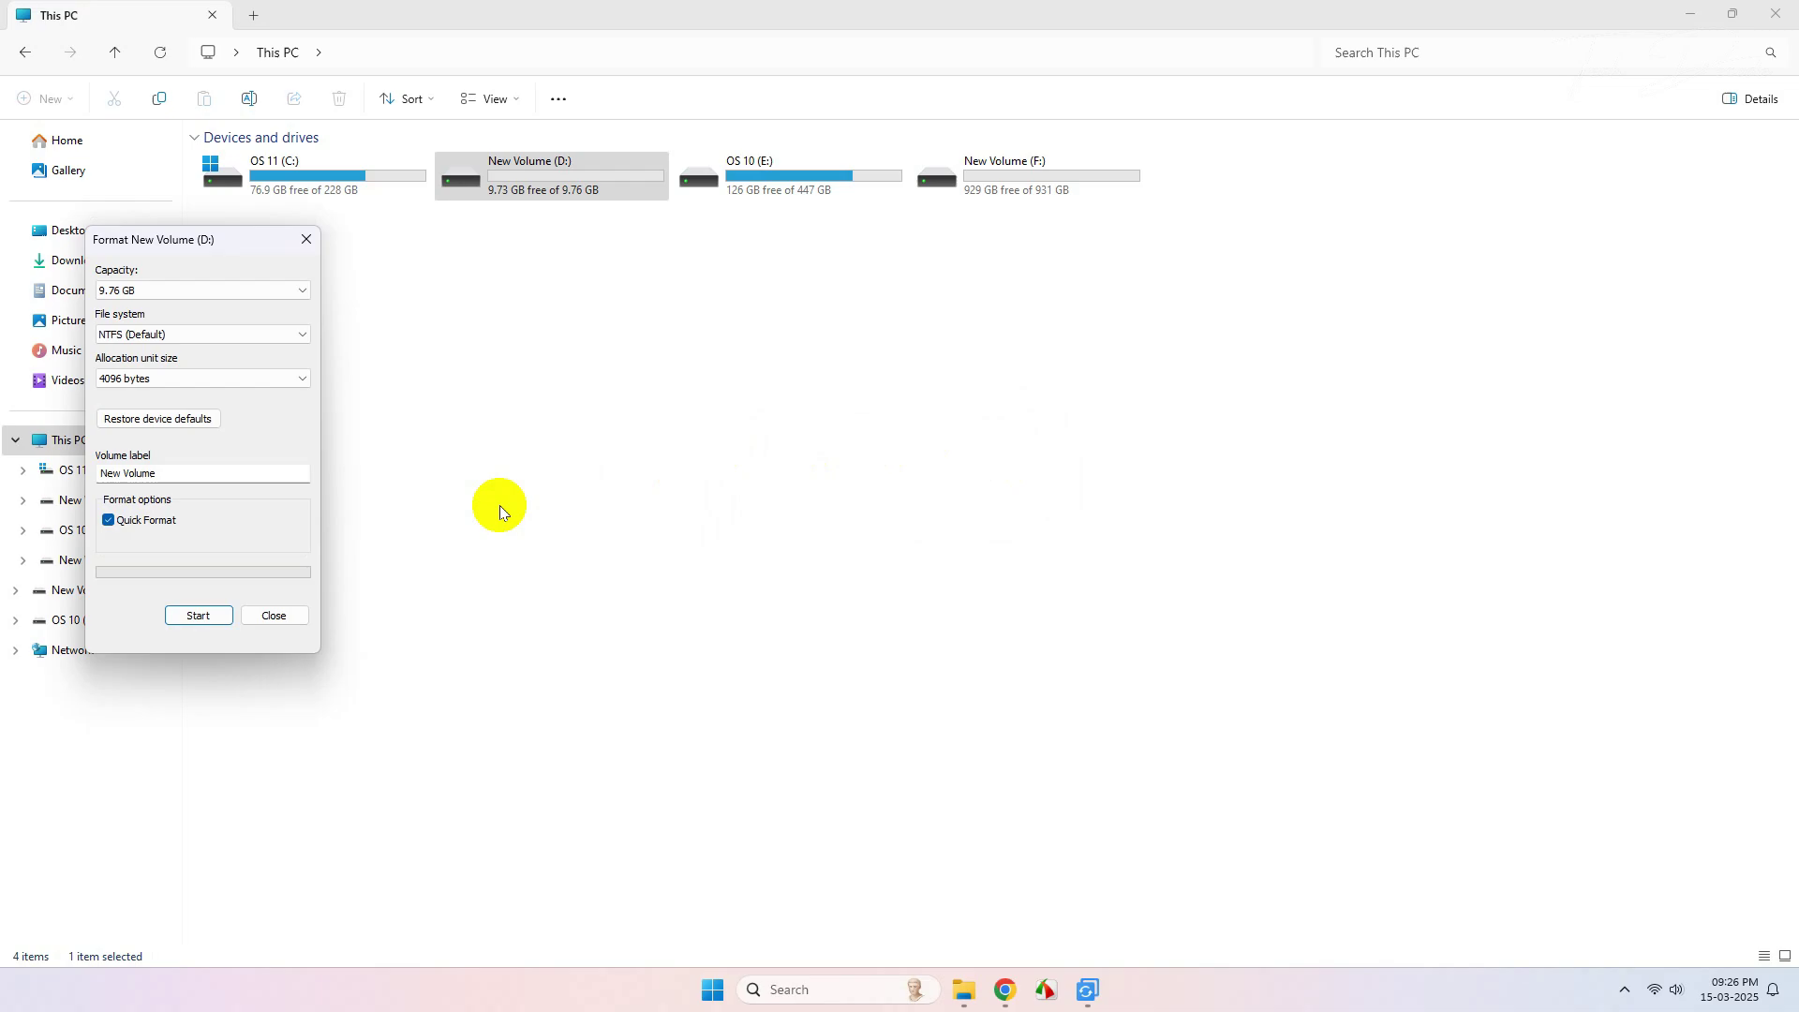
{"action": "left_click", "coordinate": [273, 614]}
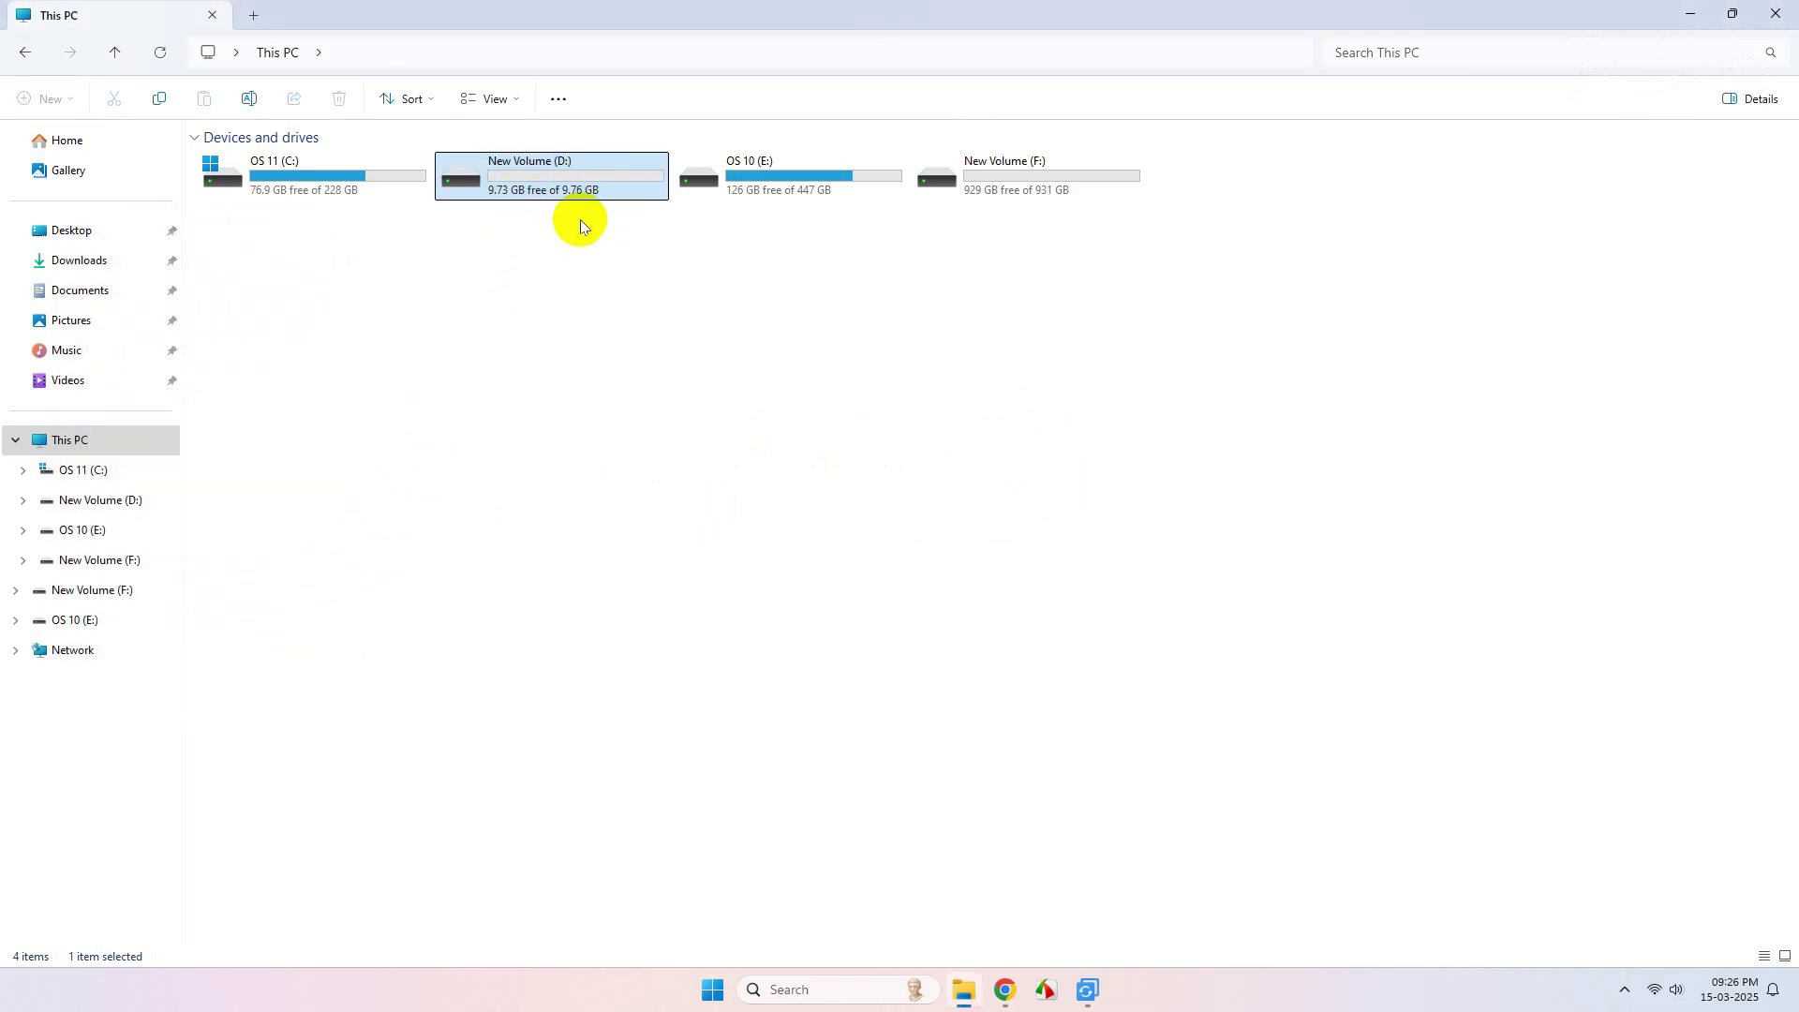
Restore the D: New Volume image from My Backup onto the D: partition, accepting the overwrite
{"action": "left_click", "coordinate": [1087, 989]}
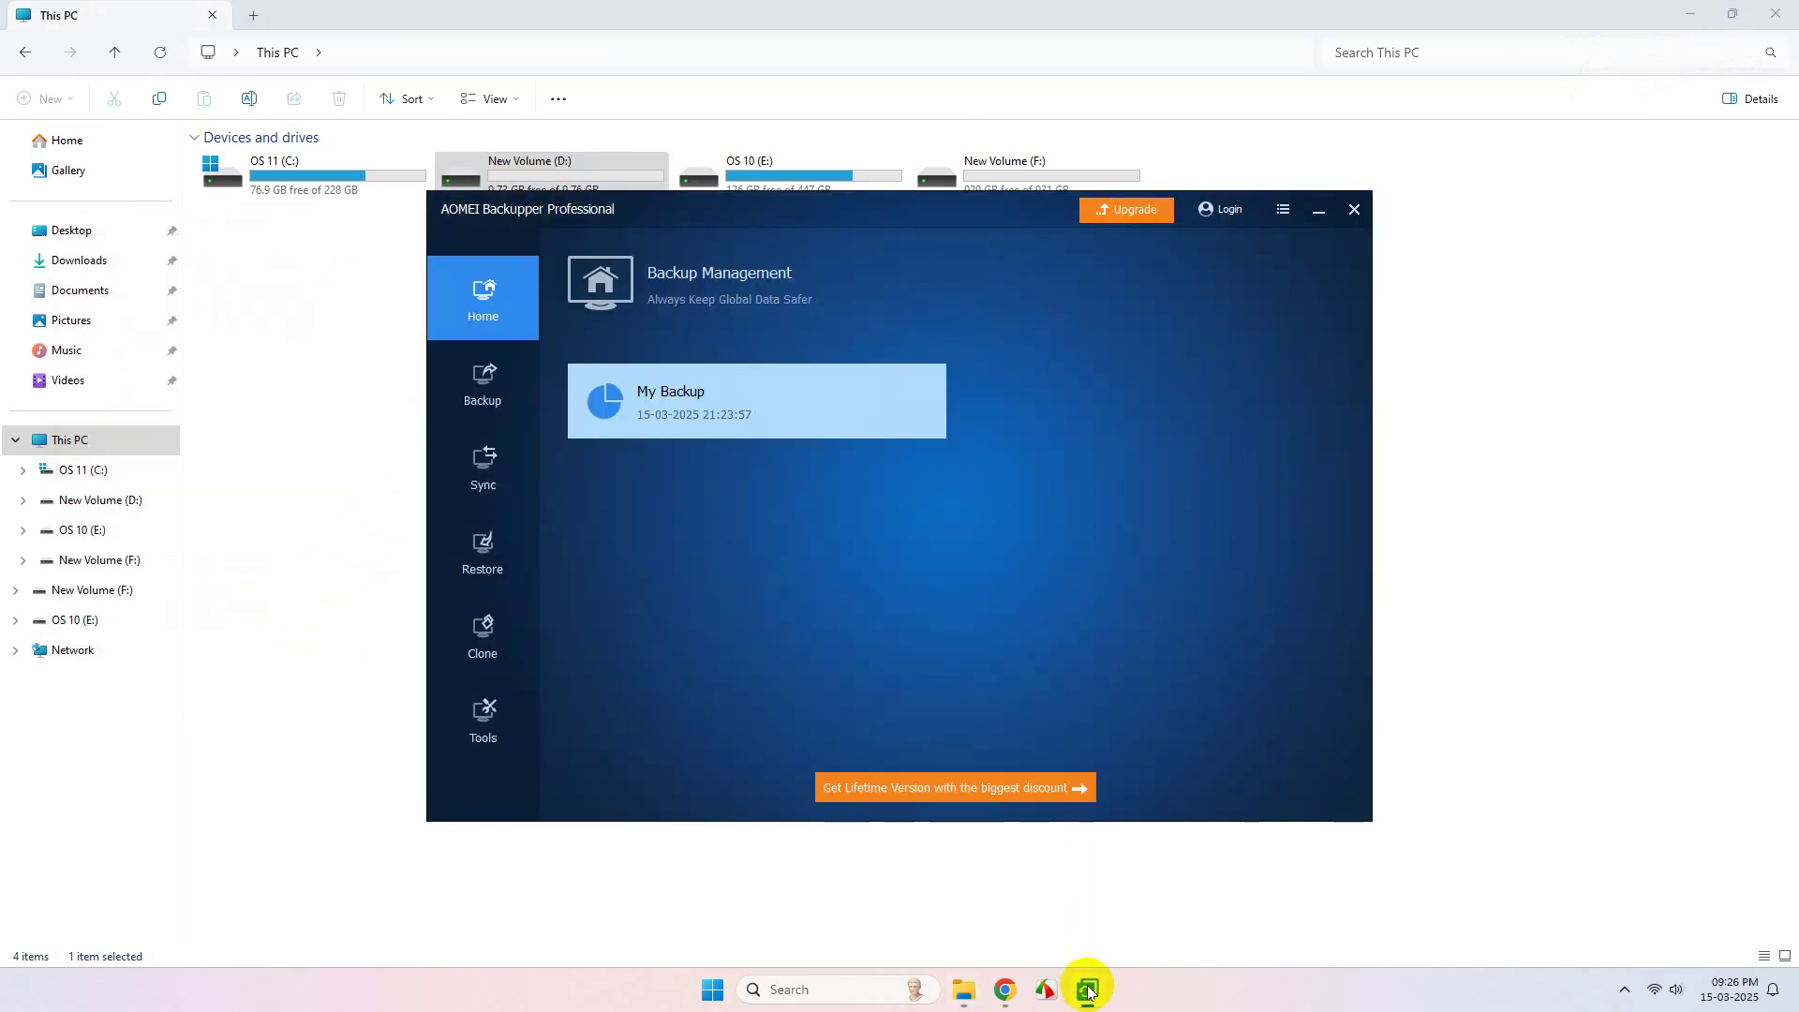
{"action": "left_click", "coordinate": [485, 555]}
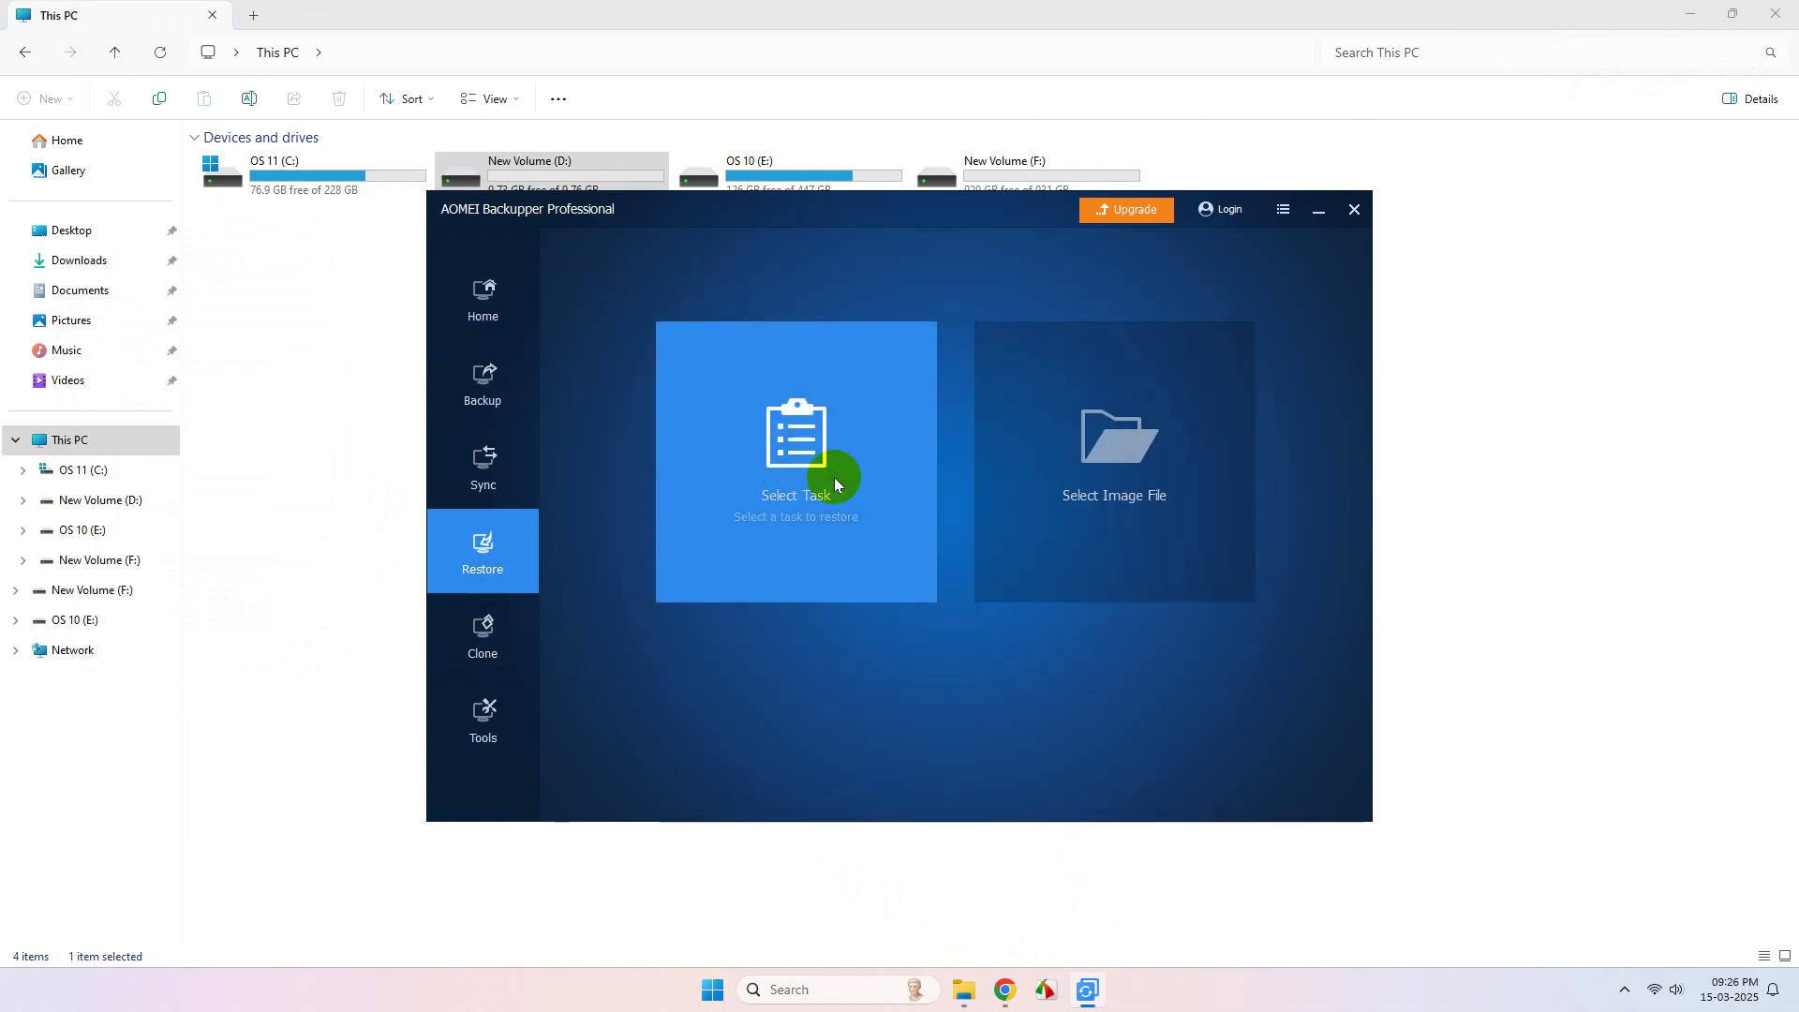
{"action": "left_click", "coordinate": [793, 470]}
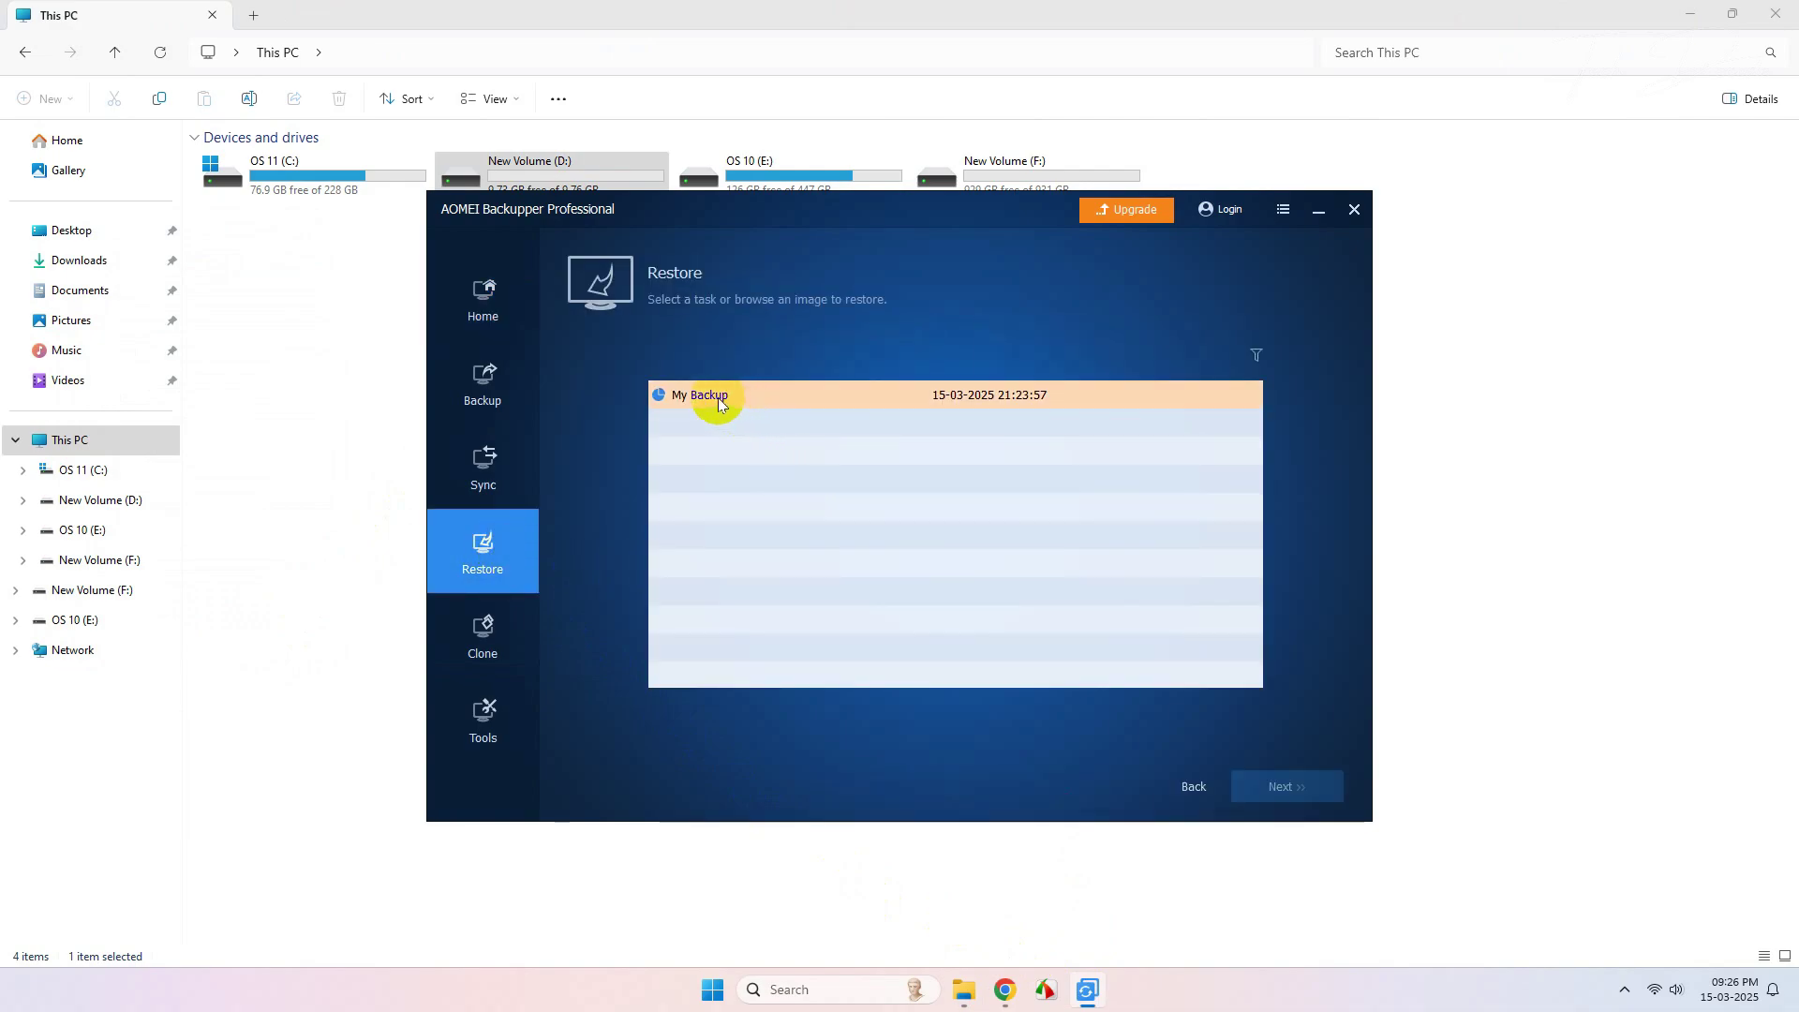
{"action": "left_click", "coordinate": [855, 405]}
{"action": "left_click", "coordinate": [1280, 791]}
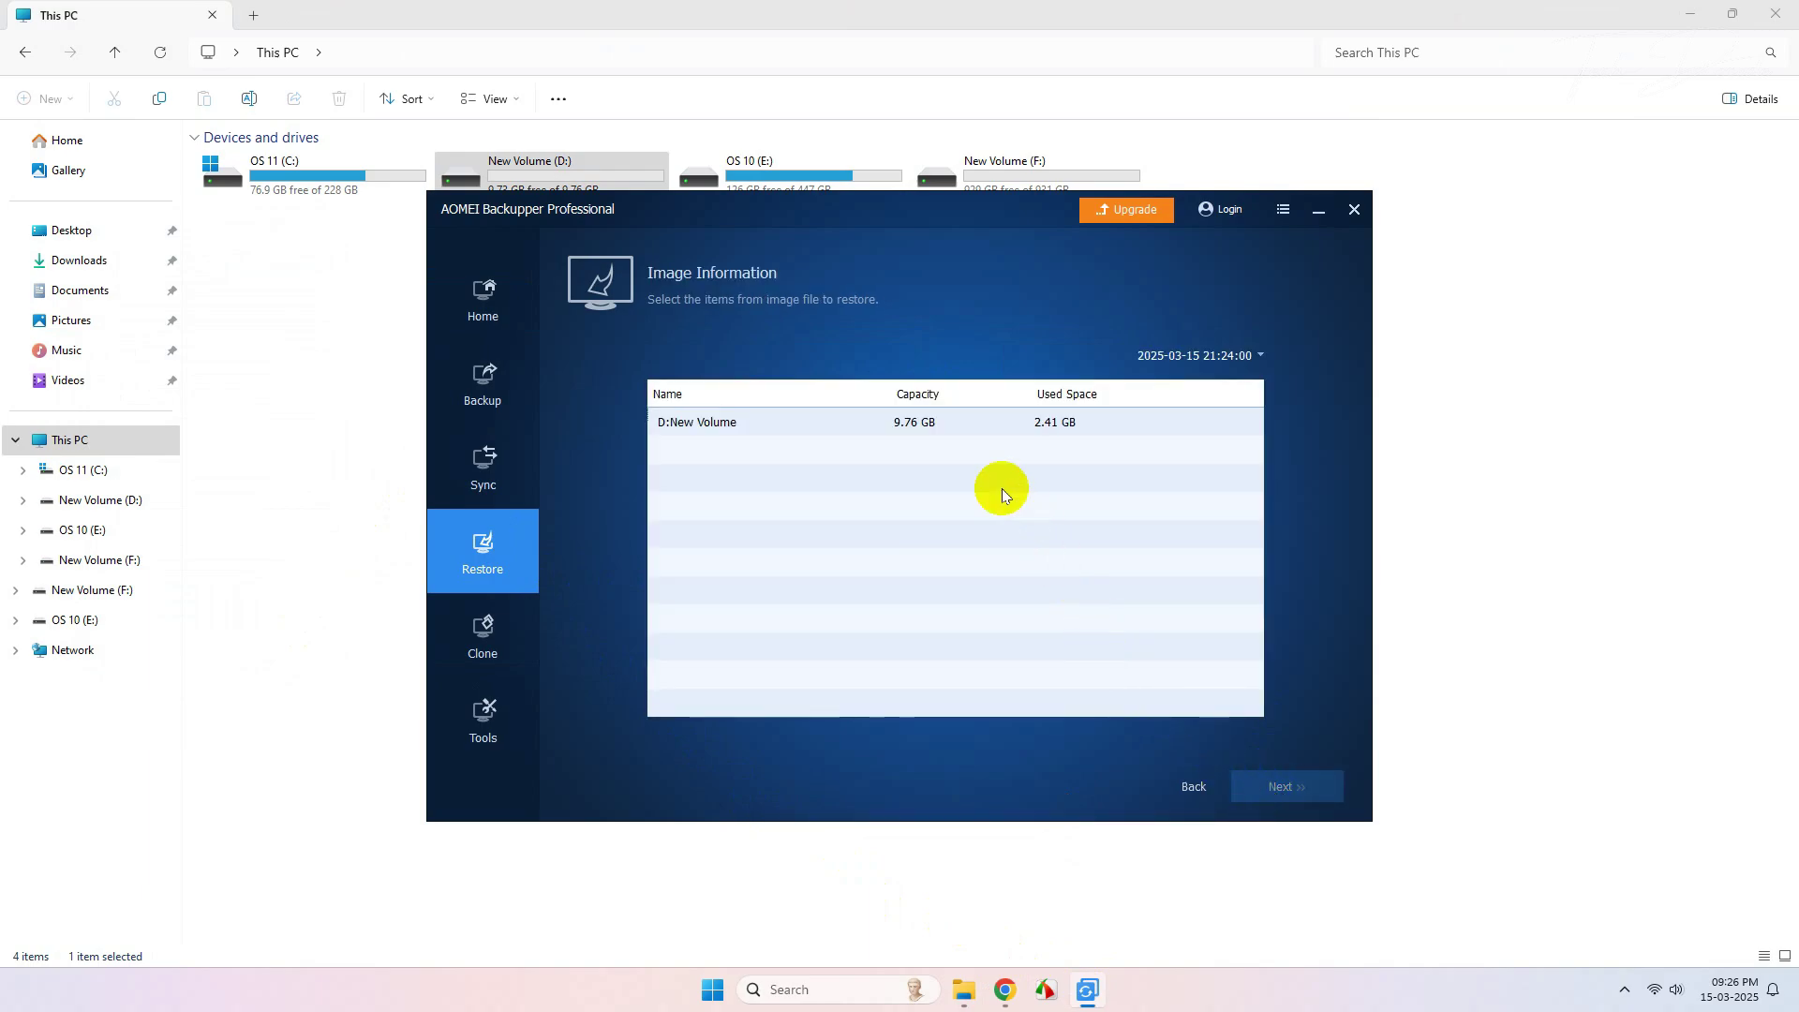
{"action": "left_click", "coordinate": [1029, 426]}
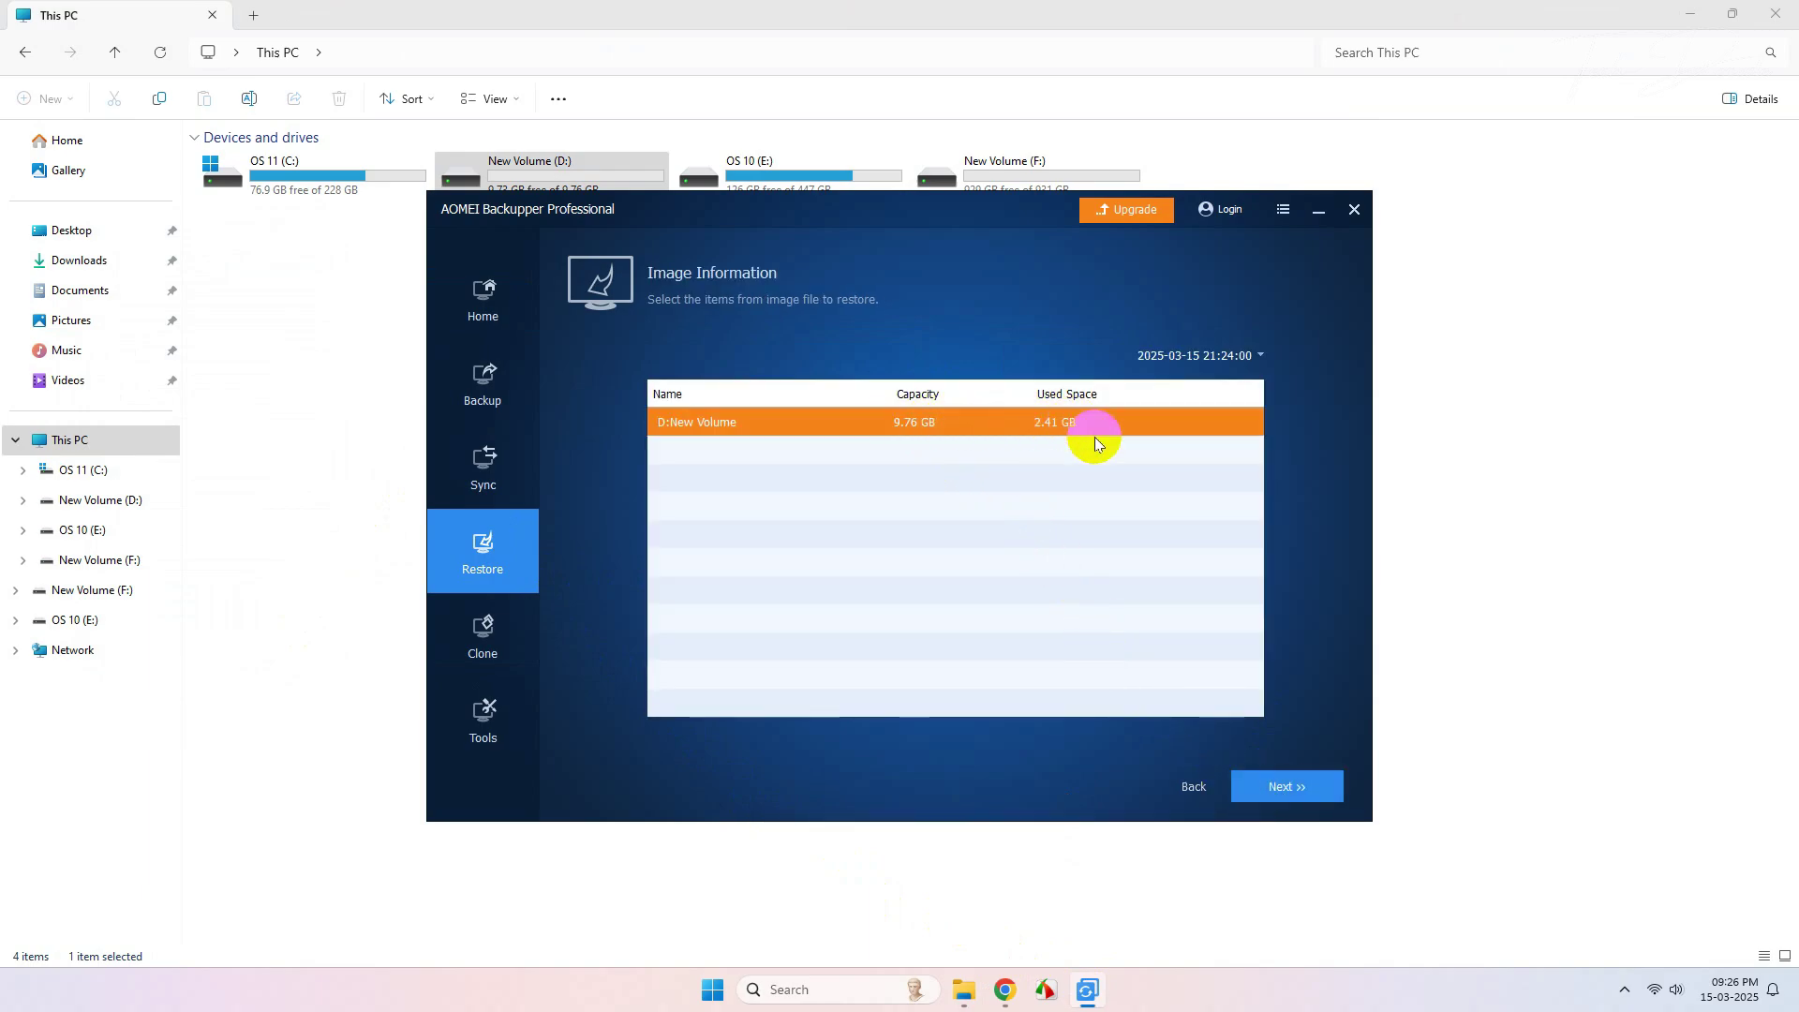
{"action": "left_click", "coordinate": [1315, 794]}
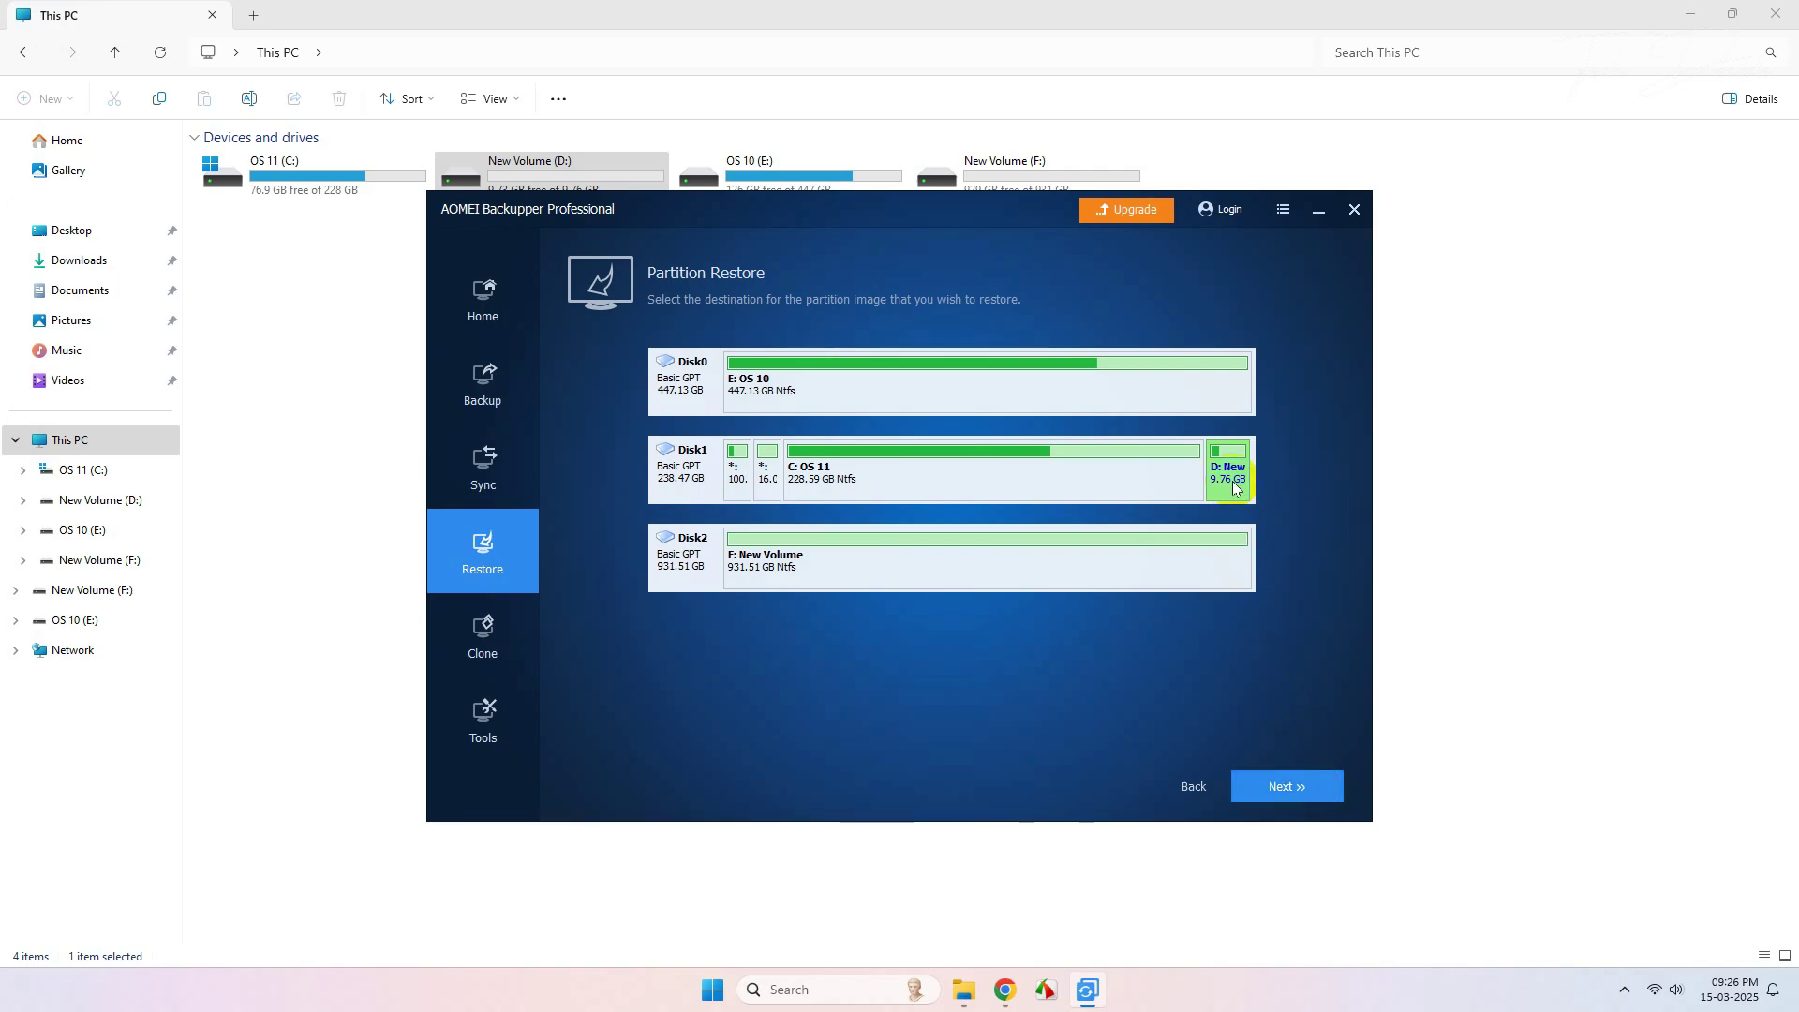
{"action": "left_click", "coordinate": [1294, 790]}
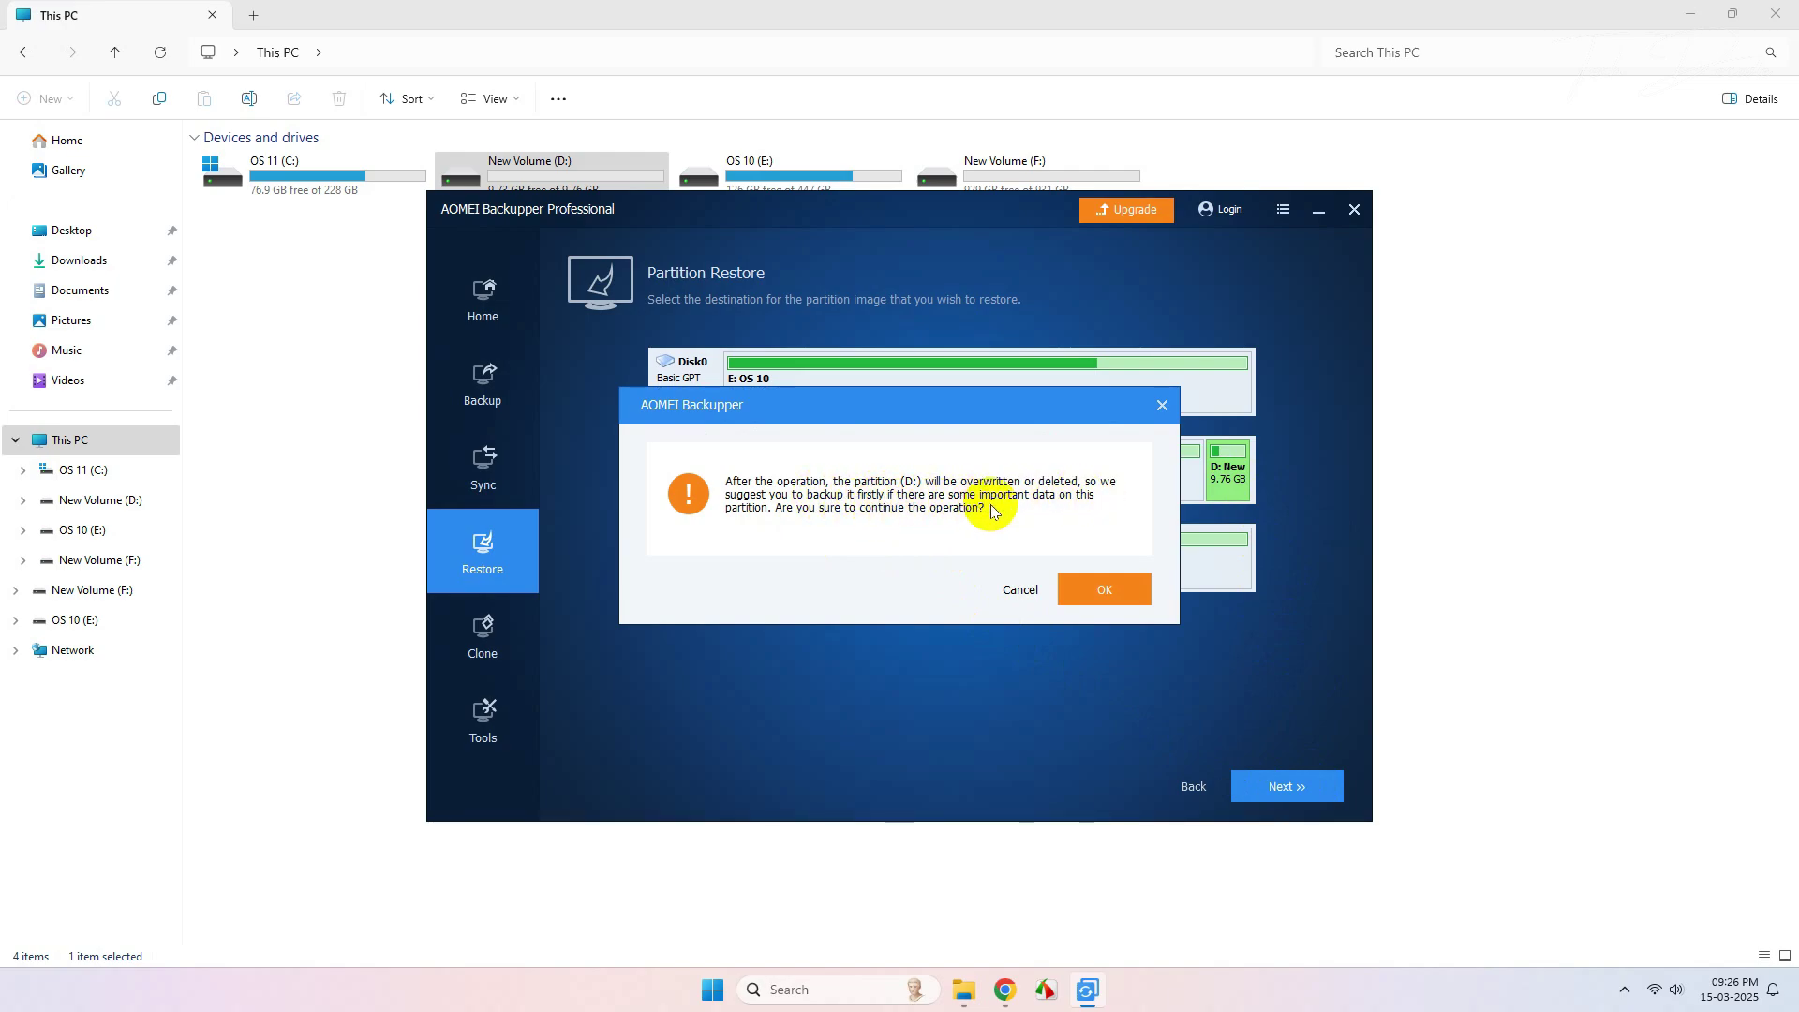
{"action": "left_click", "coordinate": [1108, 594]}
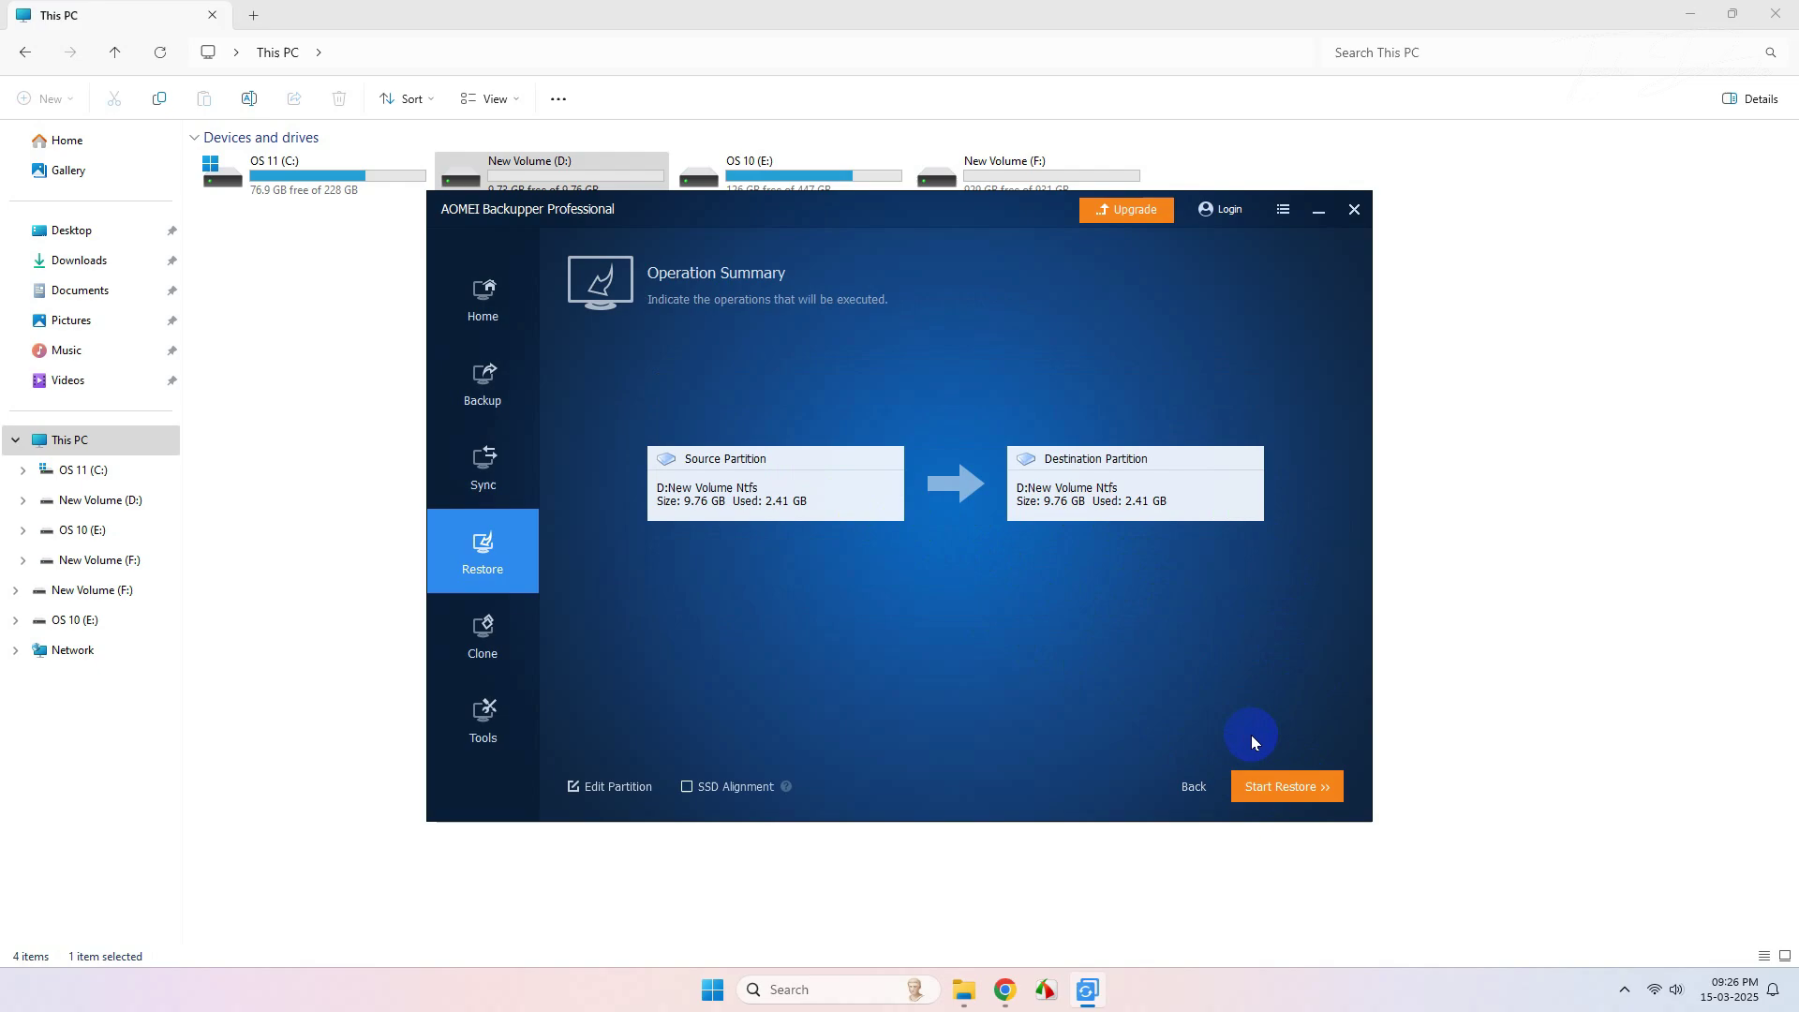
{"action": "left_click", "coordinate": [1294, 790]}
{"action": "left_click", "coordinate": [1293, 787]}
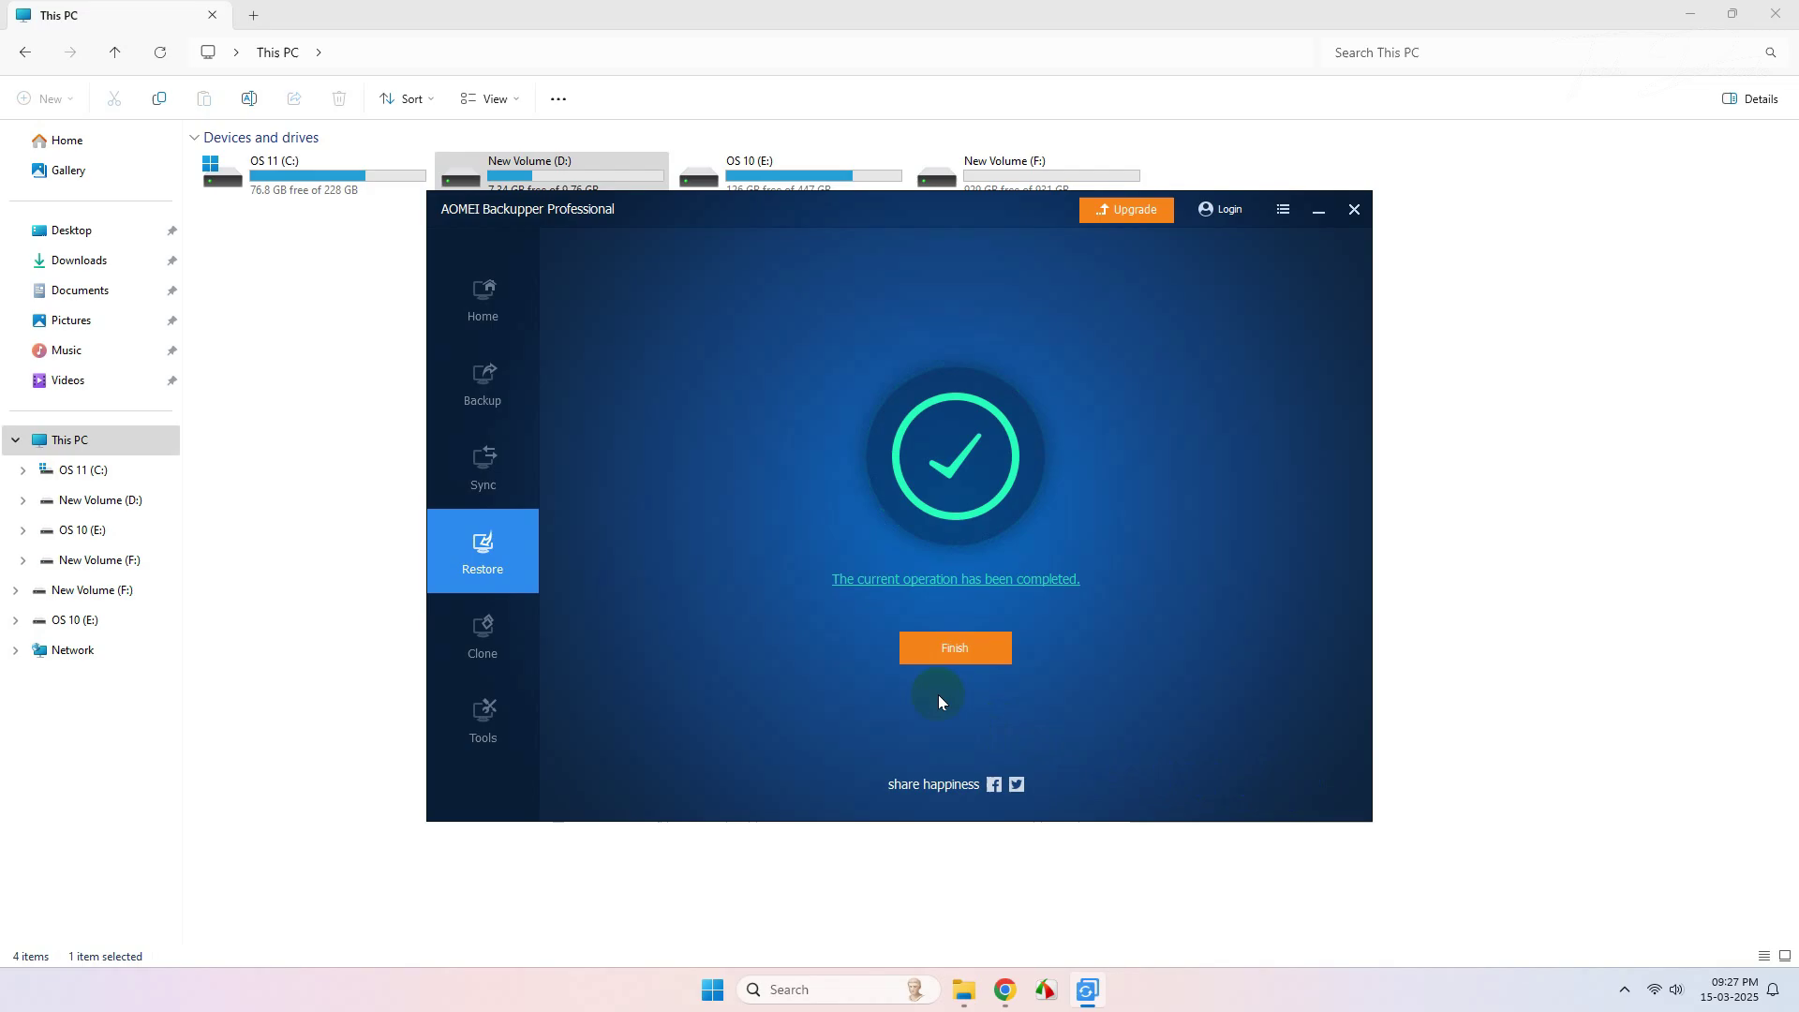
{"action": "left_click", "coordinate": [935, 647]}
Open New Volume (D:) and select all files to check they were restored
{"action": "left_click", "coordinate": [1319, 210]}
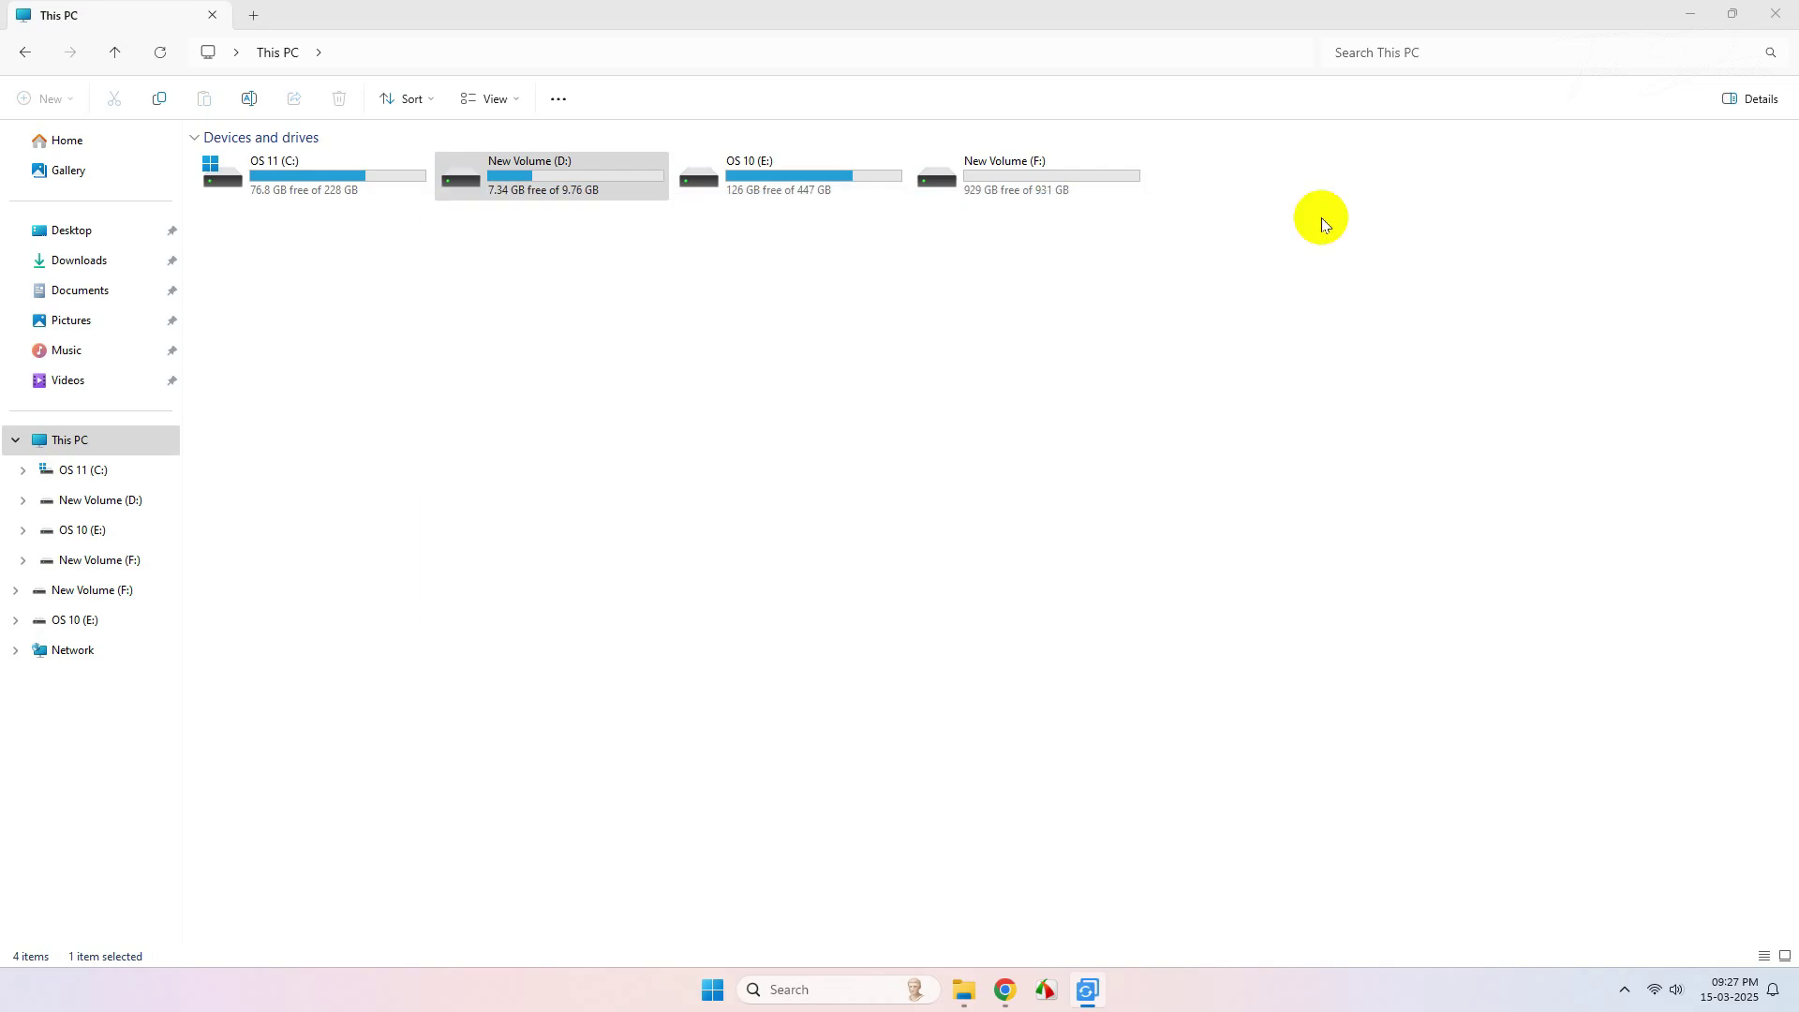
{"action": "double_click", "coordinate": [555, 191]}
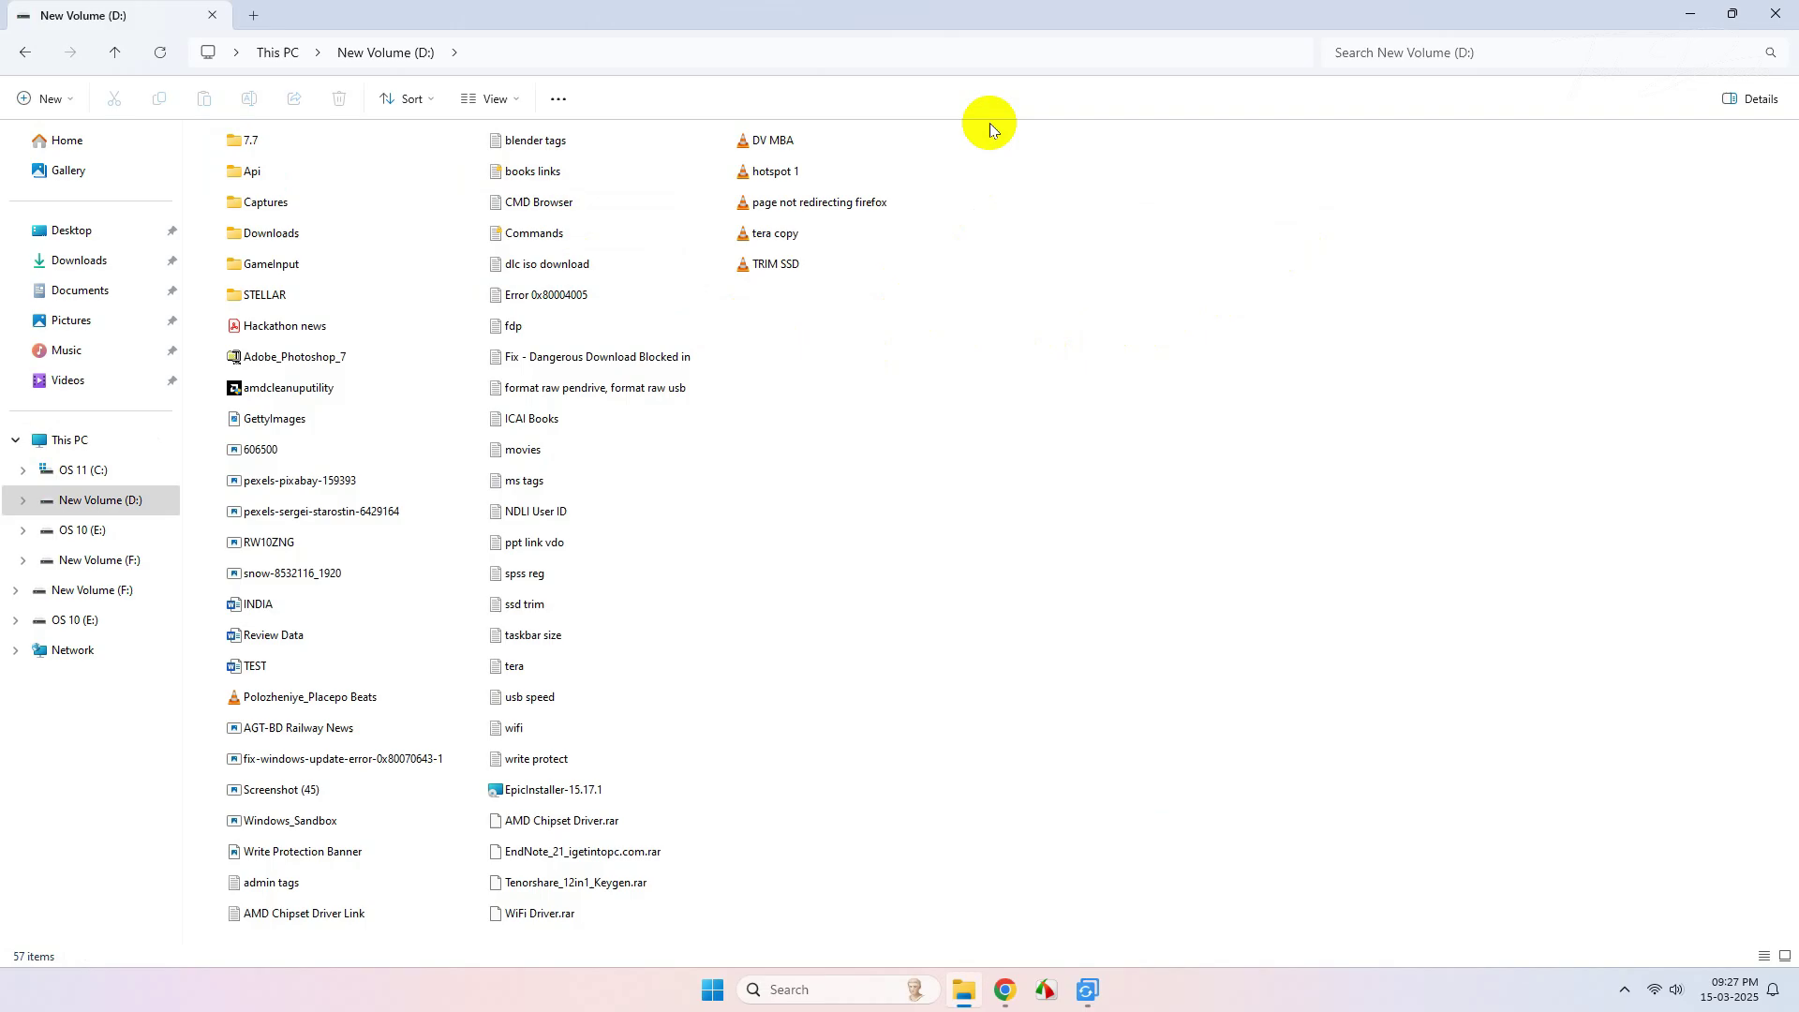
{"action": "left_click_drag", "start_coordinate": [984, 129], "coordinate": [309, 974]}
{"action": "left_click", "coordinate": [996, 457]}
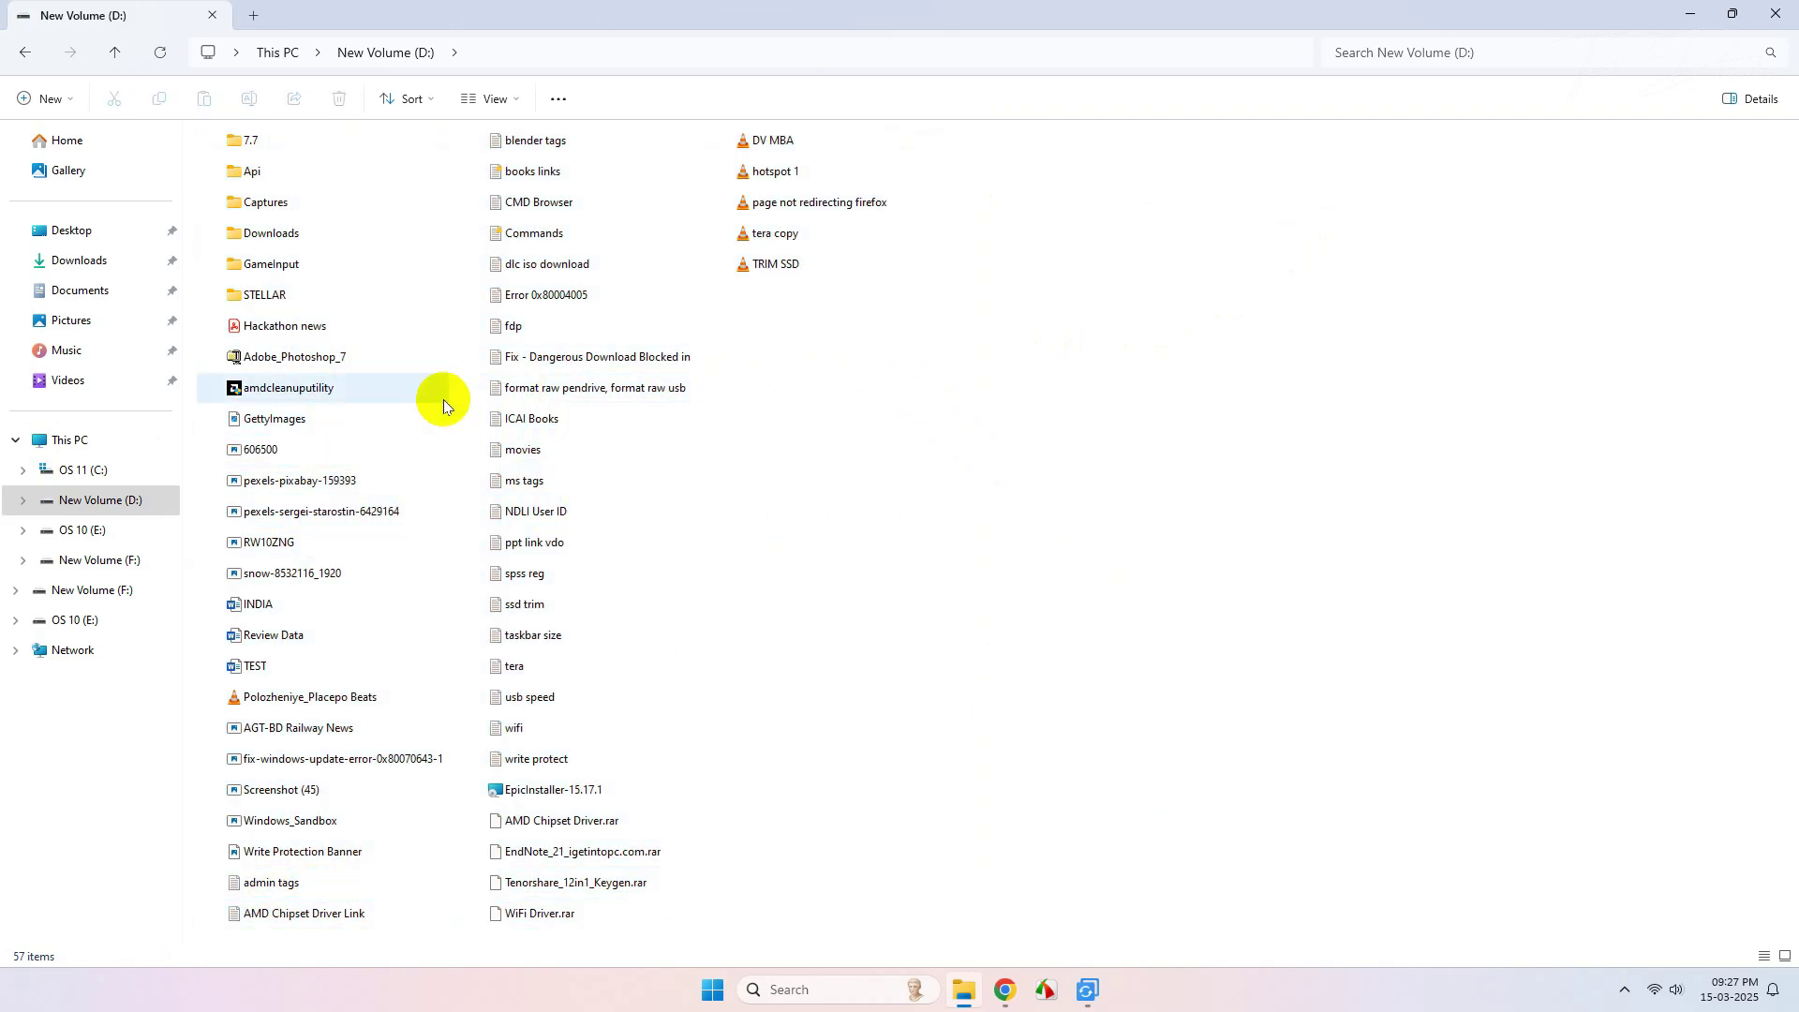
{"action": "left_click", "coordinate": [119, 440]}
{"action": "left_click", "coordinate": [1087, 990]}
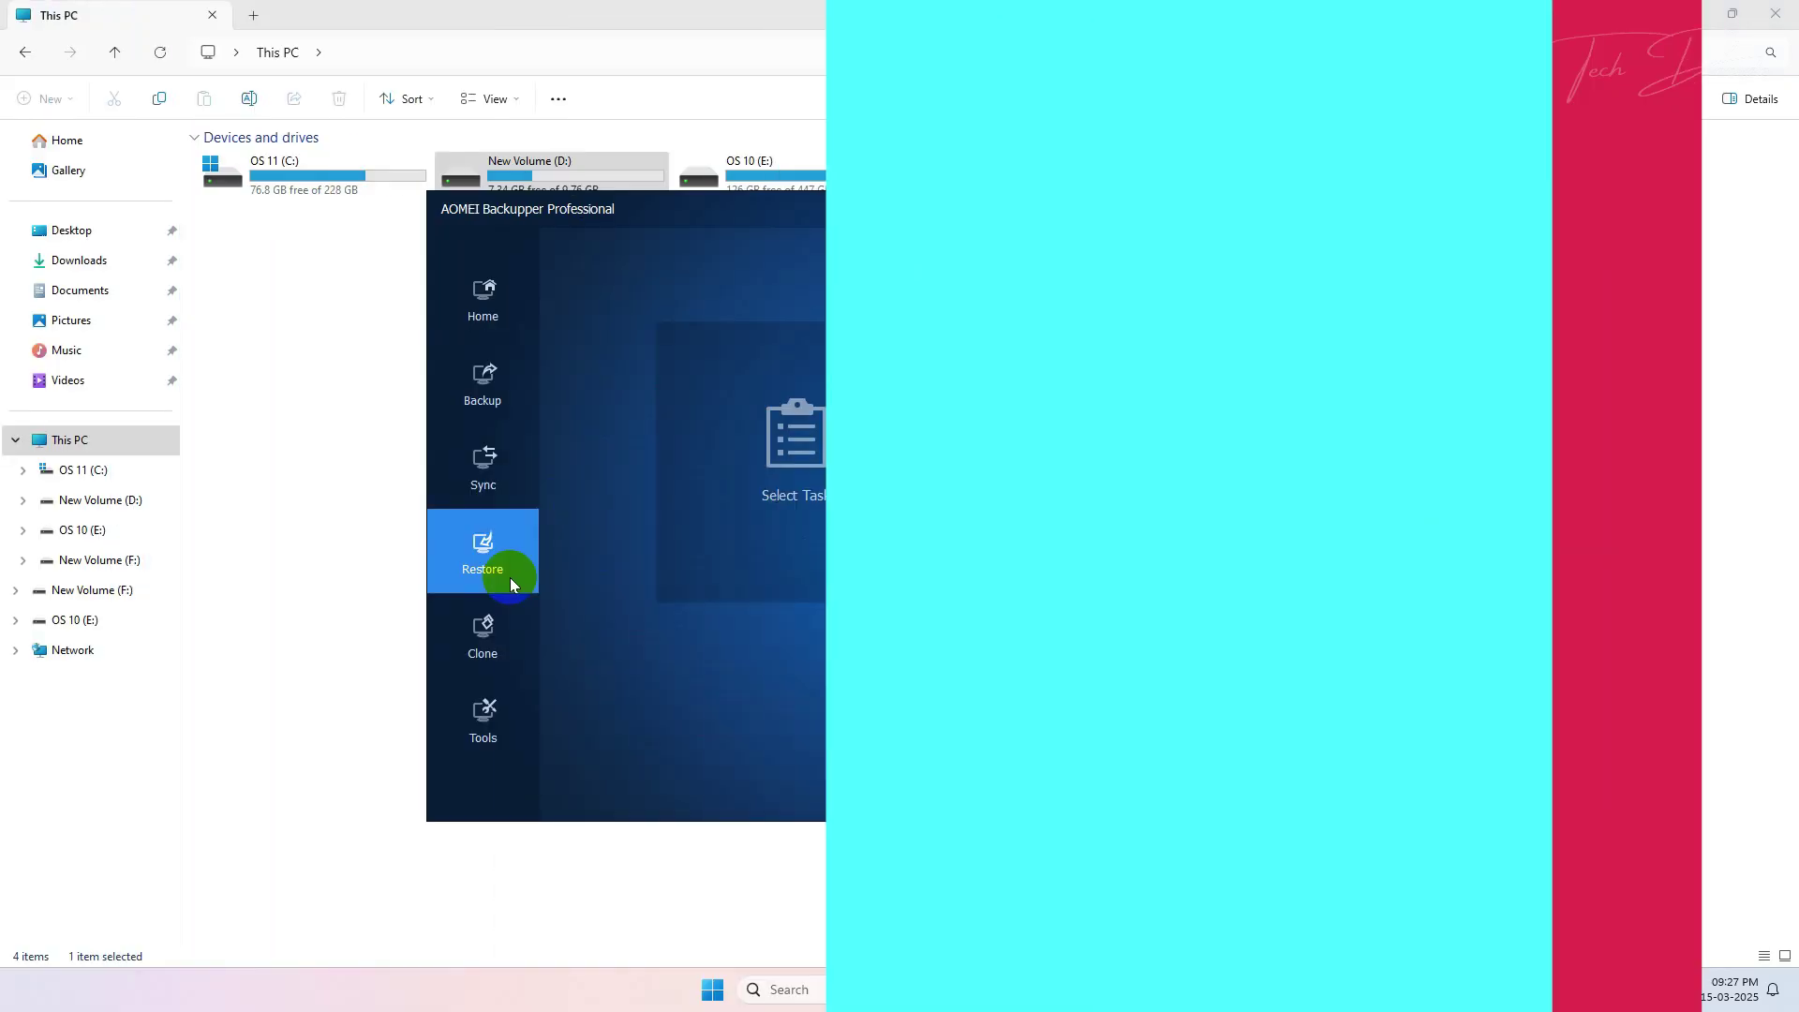
Run a Partition Clone from D: New Volume to F: New Volume, accepting that F: will be overwritten
{"action": "left_click", "coordinate": [498, 620]}
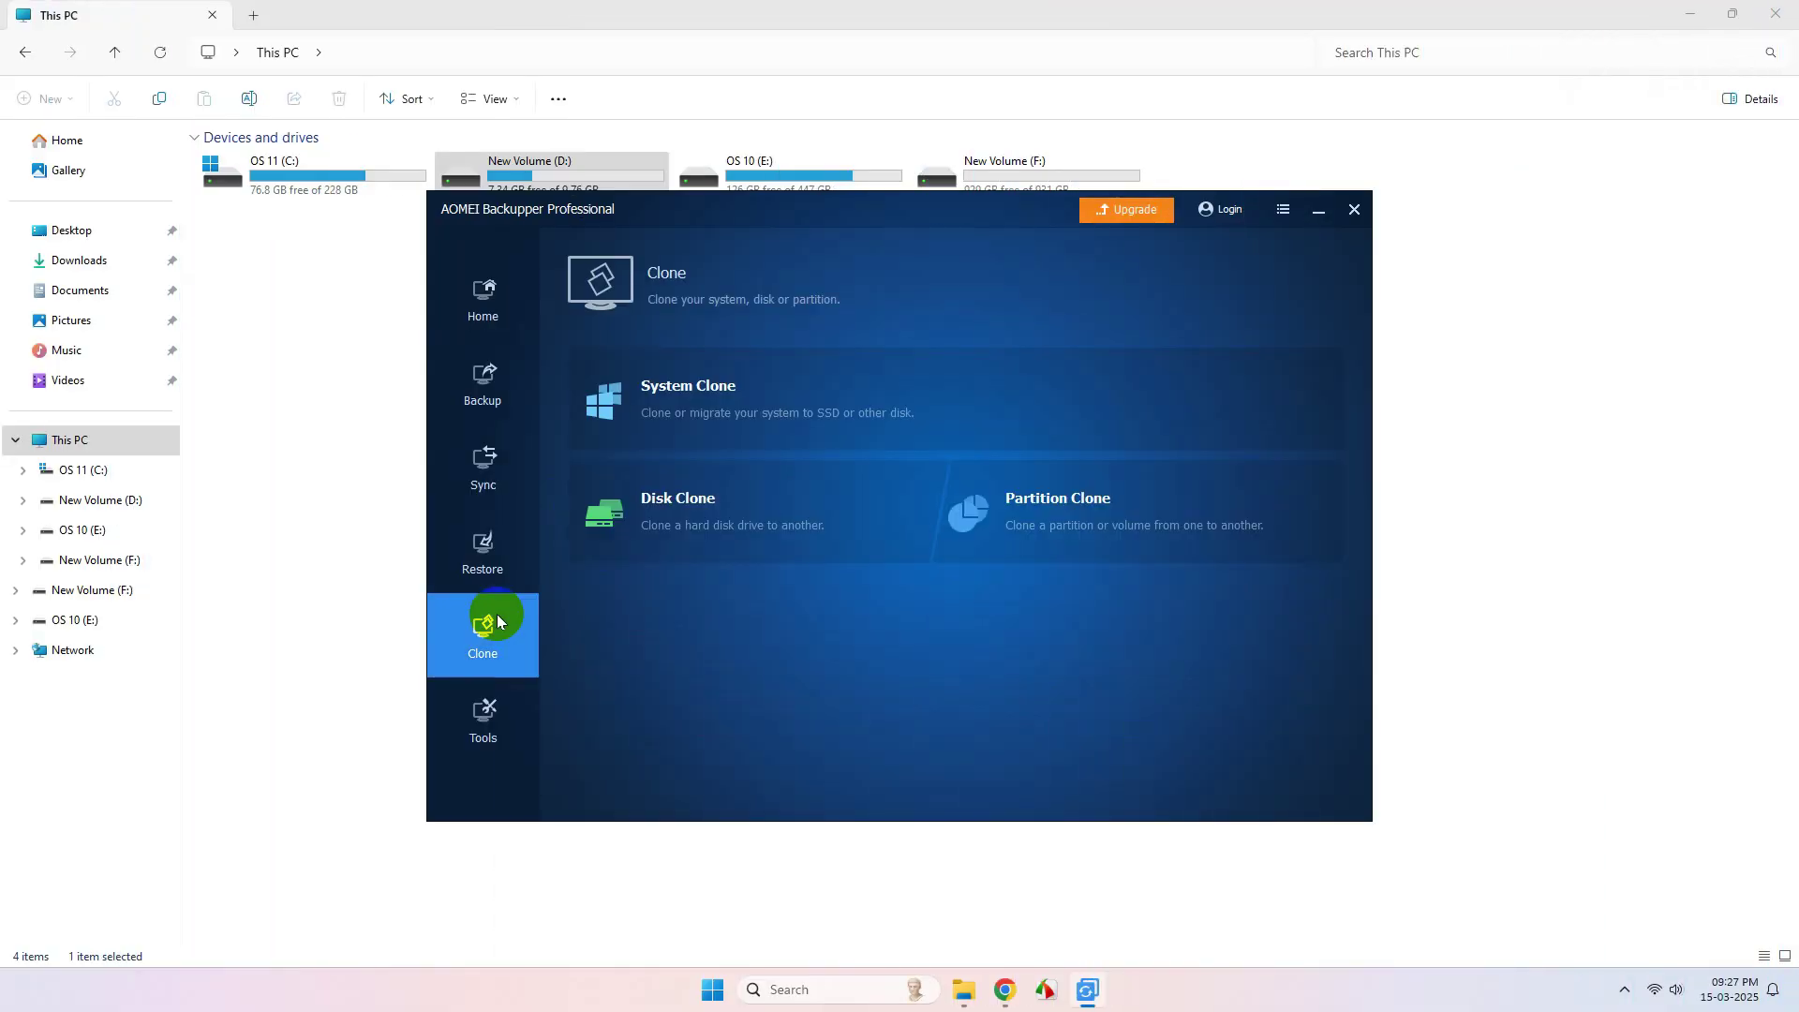
{"action": "left_click", "coordinate": [1171, 512]}
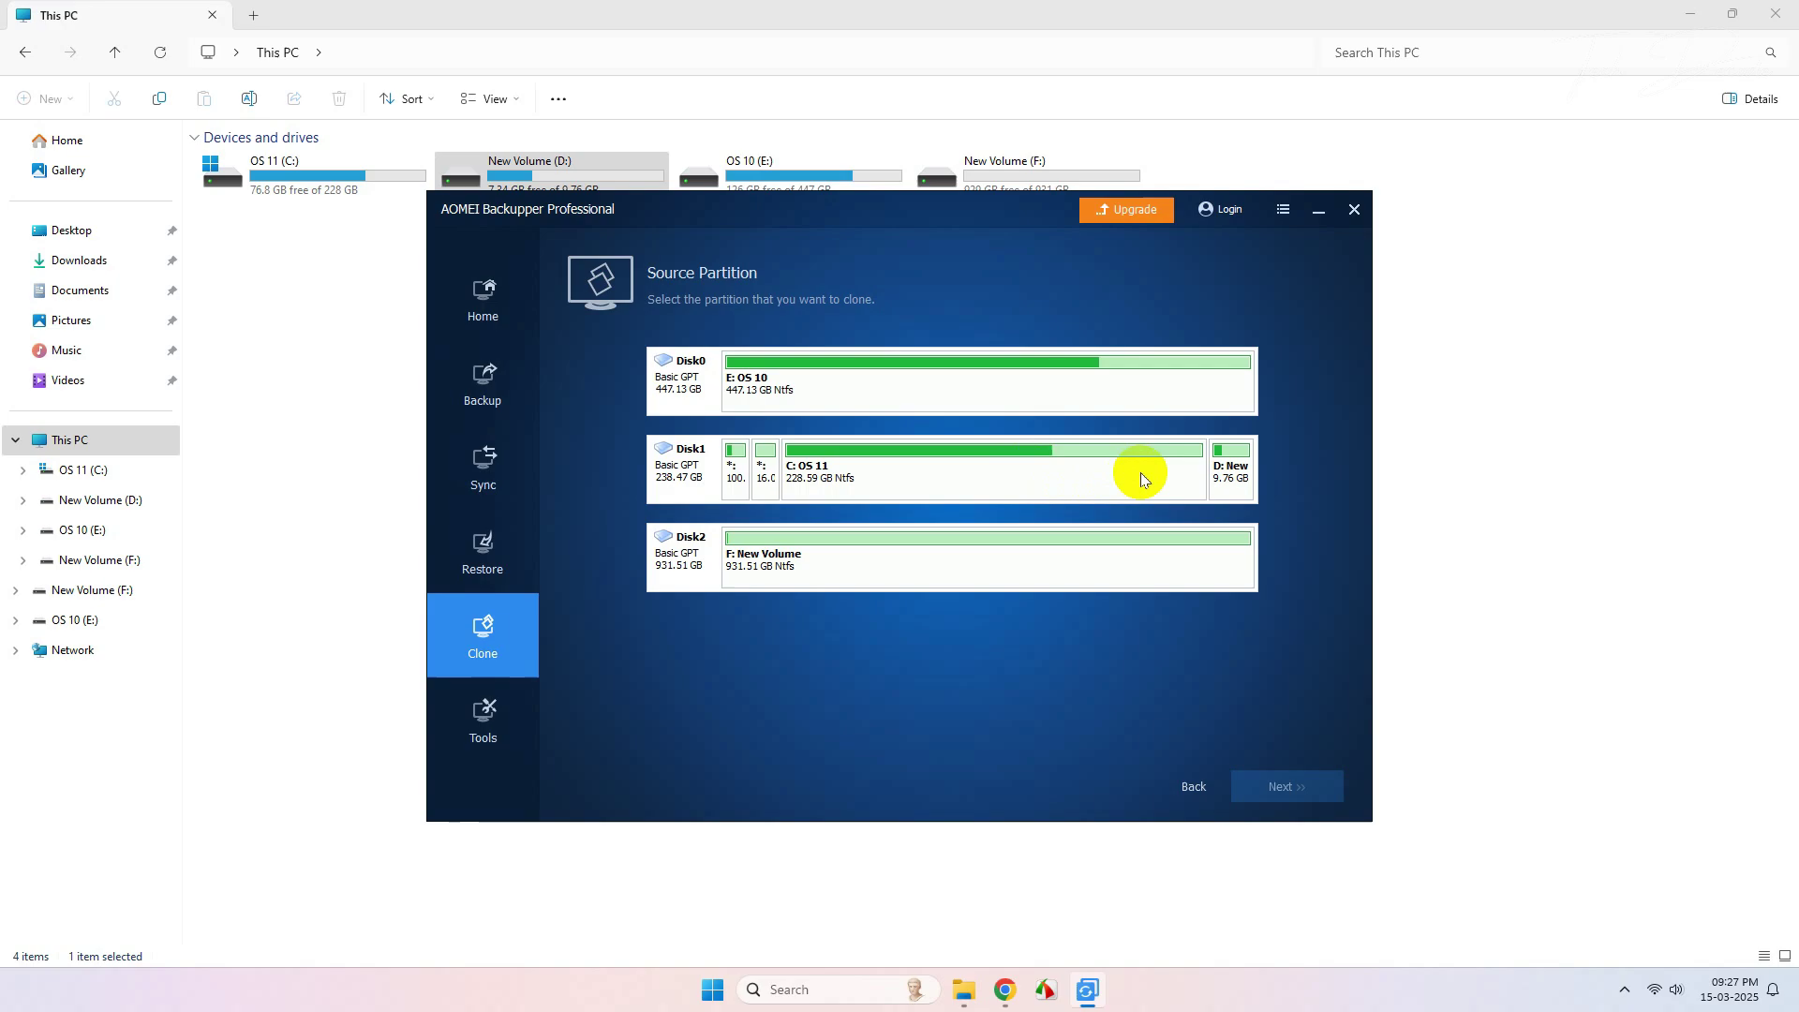
{"action": "left_click", "coordinate": [1239, 481]}
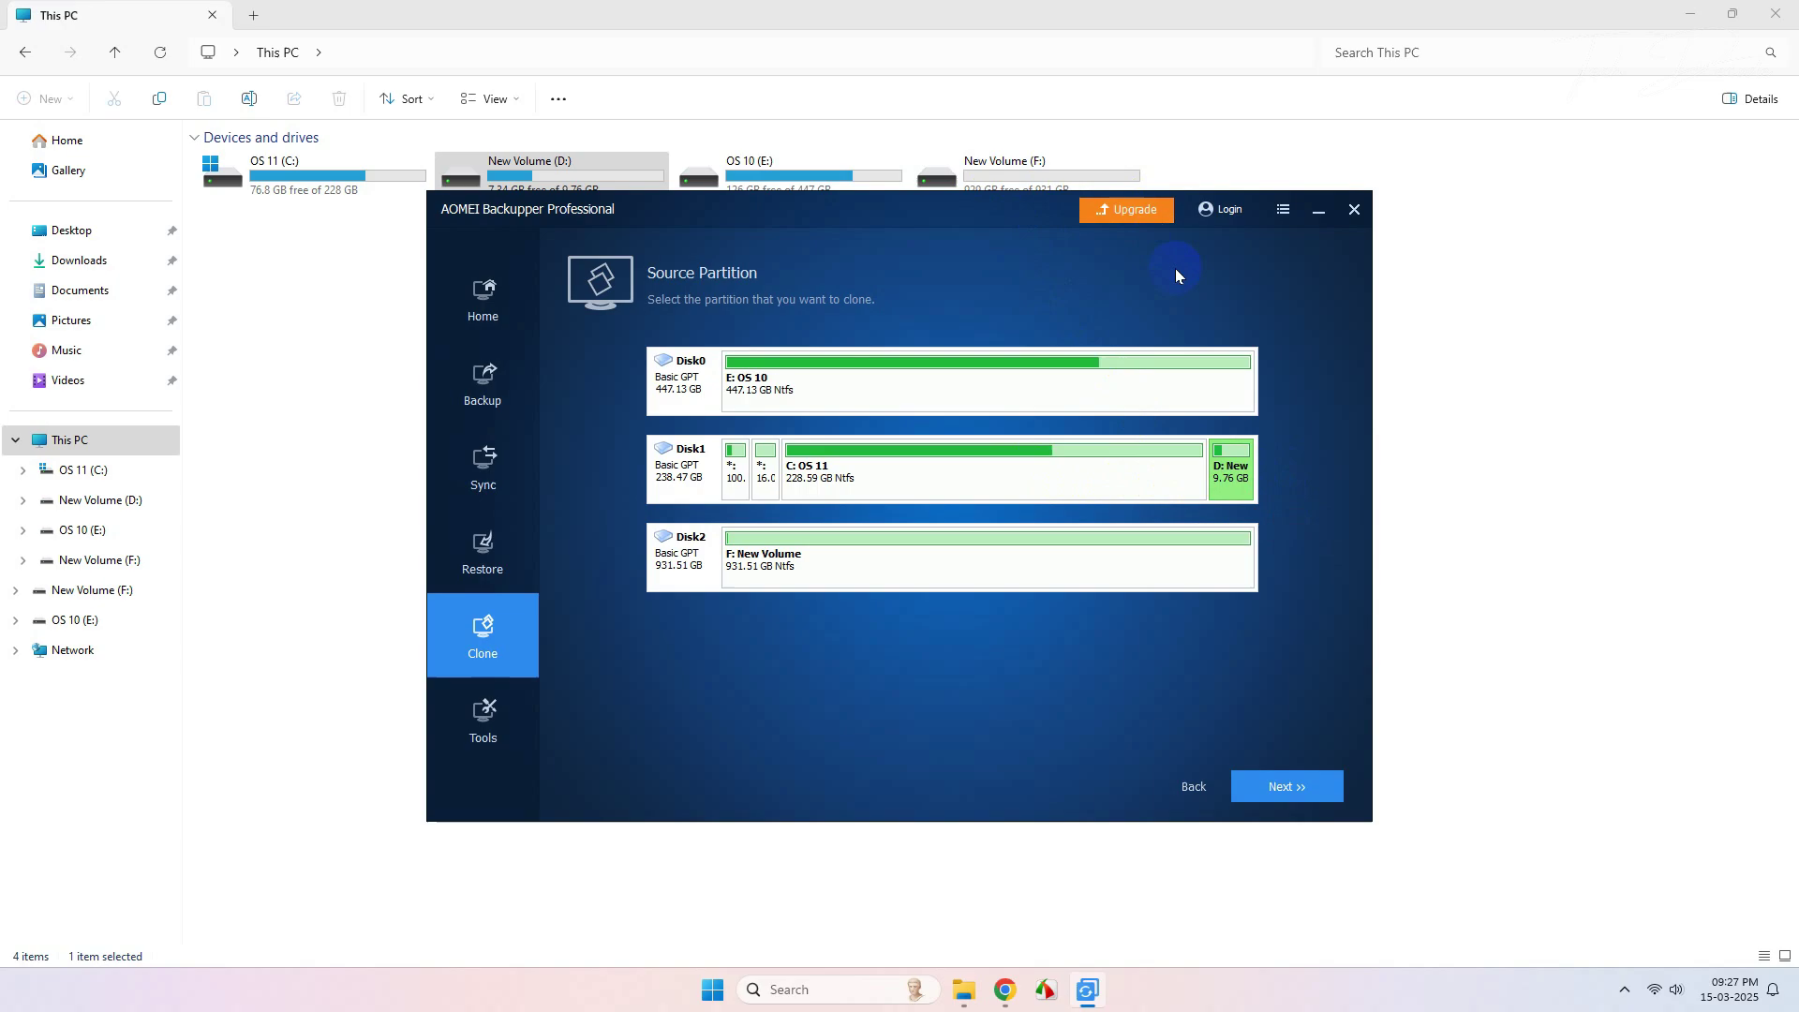
{"action": "left_click", "coordinate": [1308, 787]}
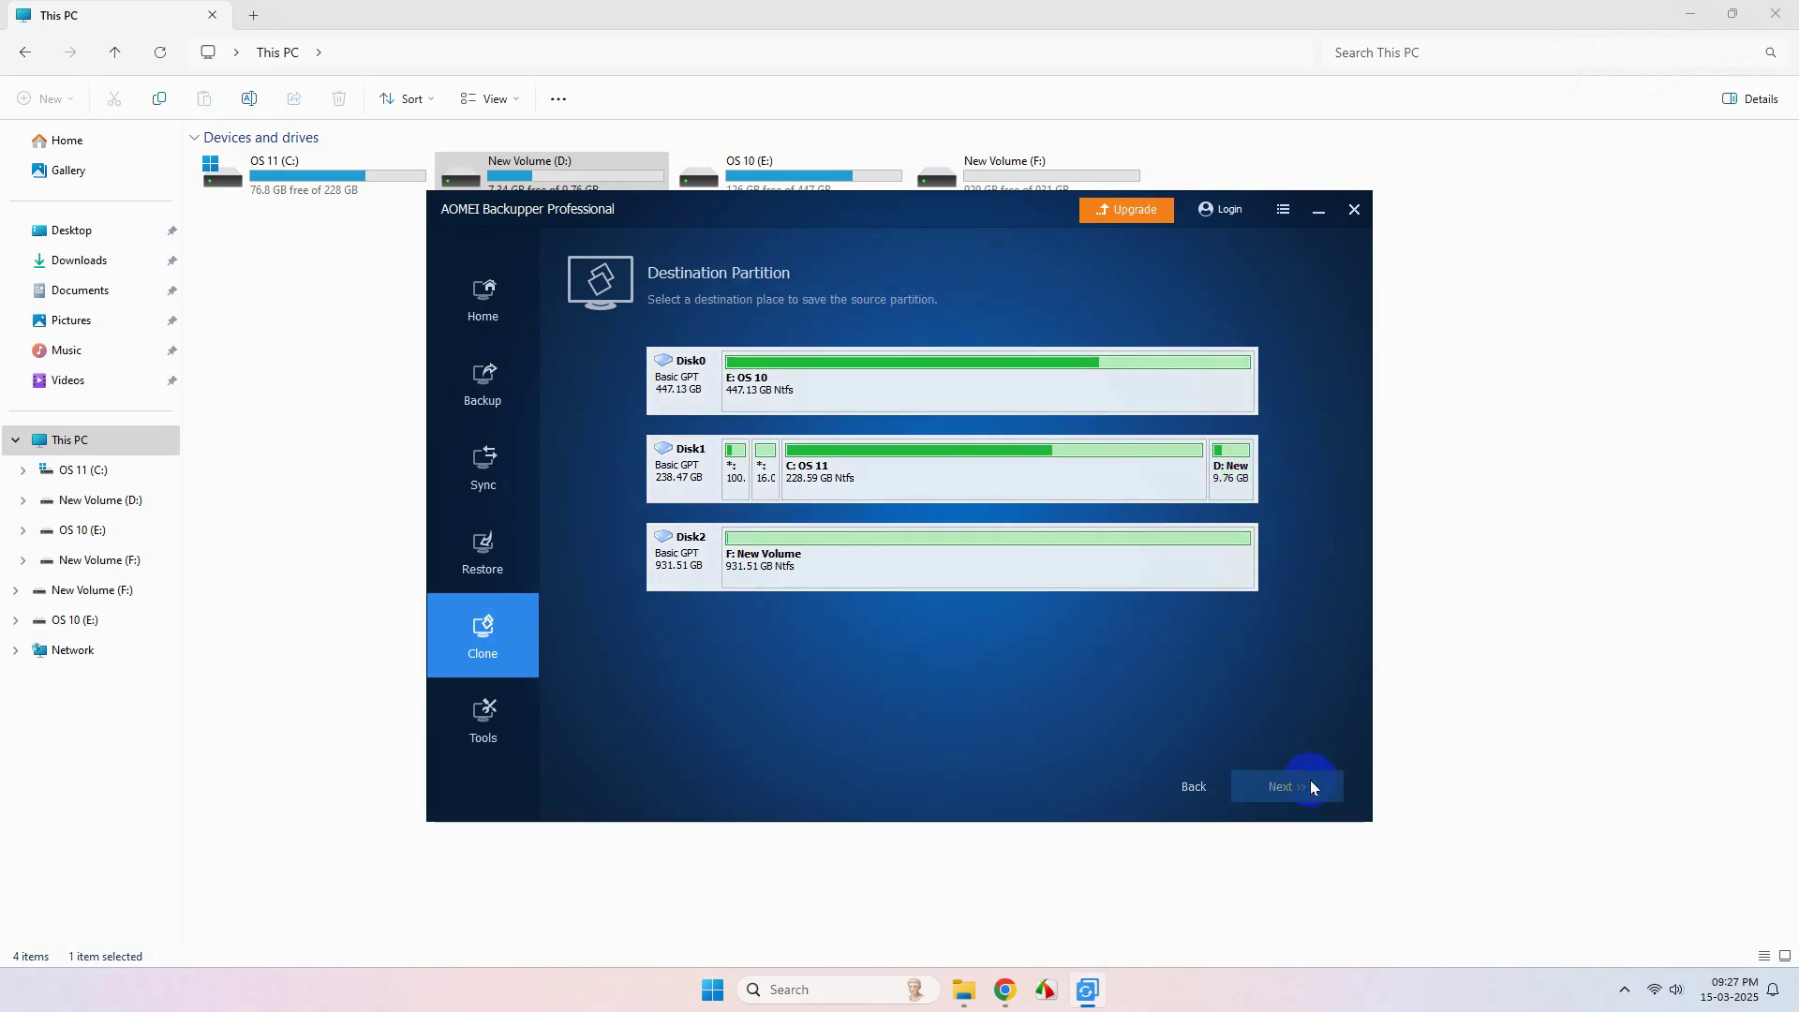
{"action": "left_click", "coordinate": [948, 555]}
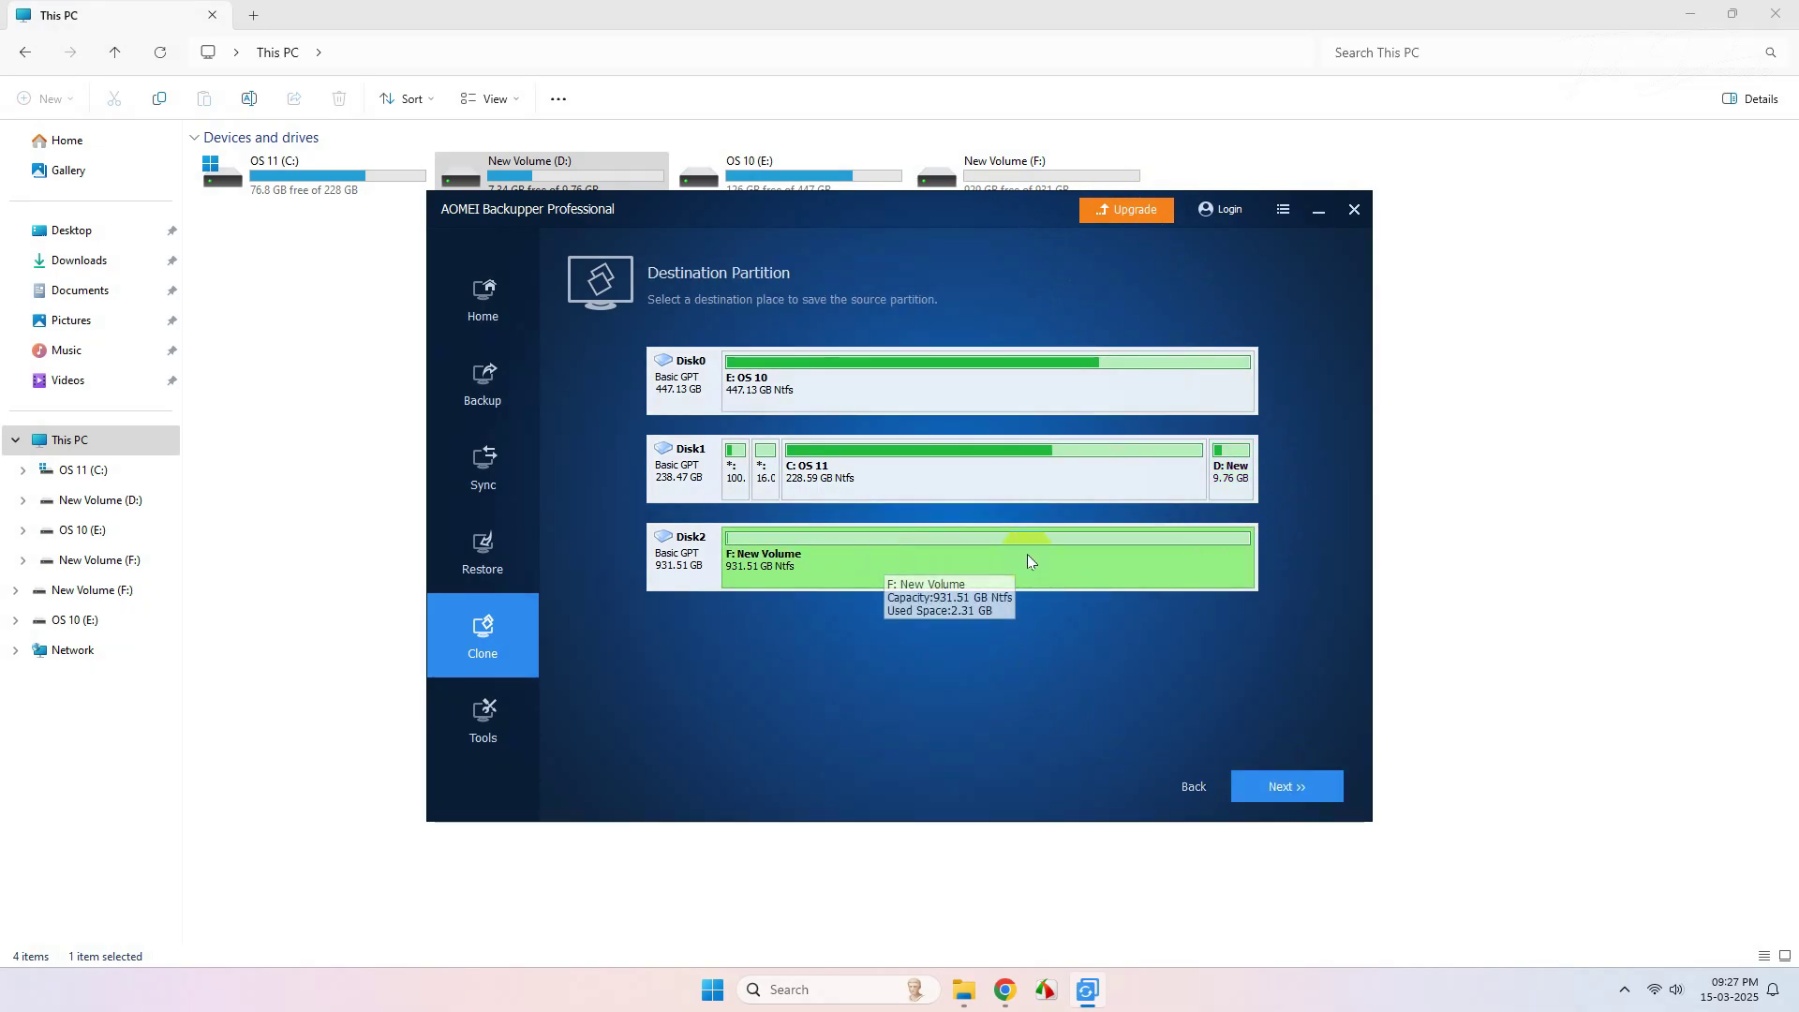
{"action": "left_click", "coordinate": [1332, 787]}
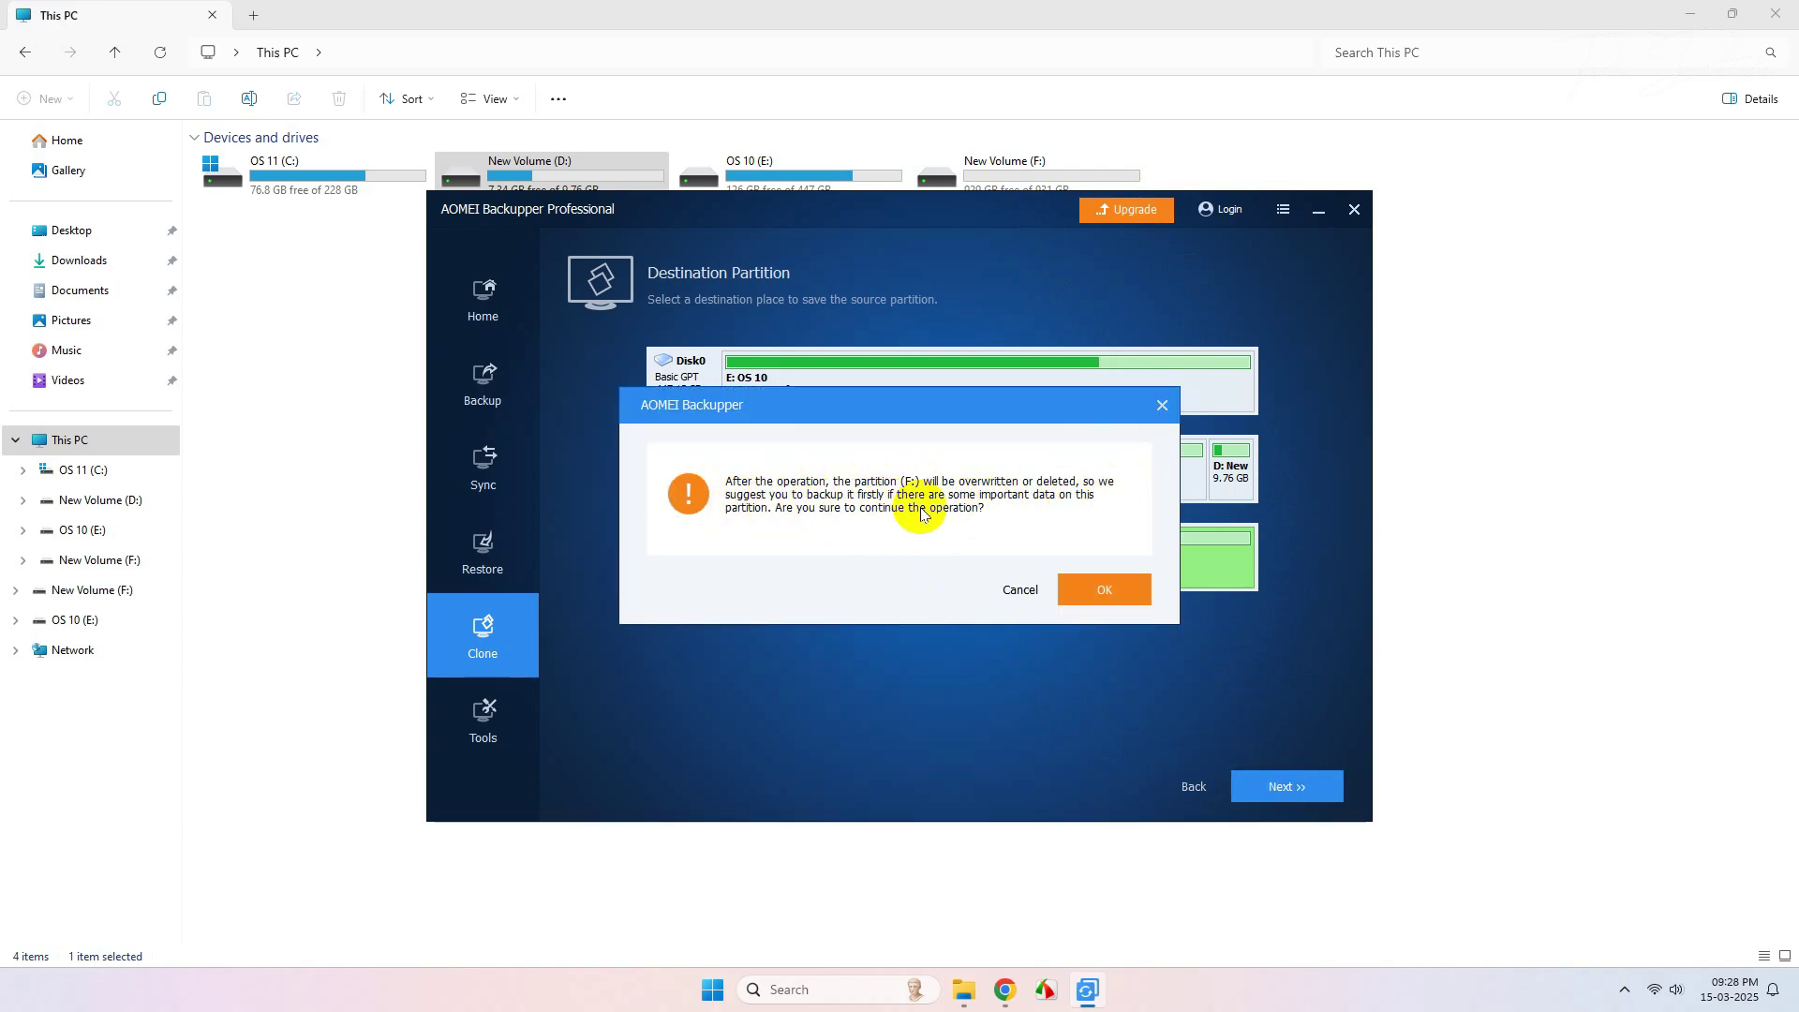
{"action": "left_click", "coordinate": [1118, 603]}
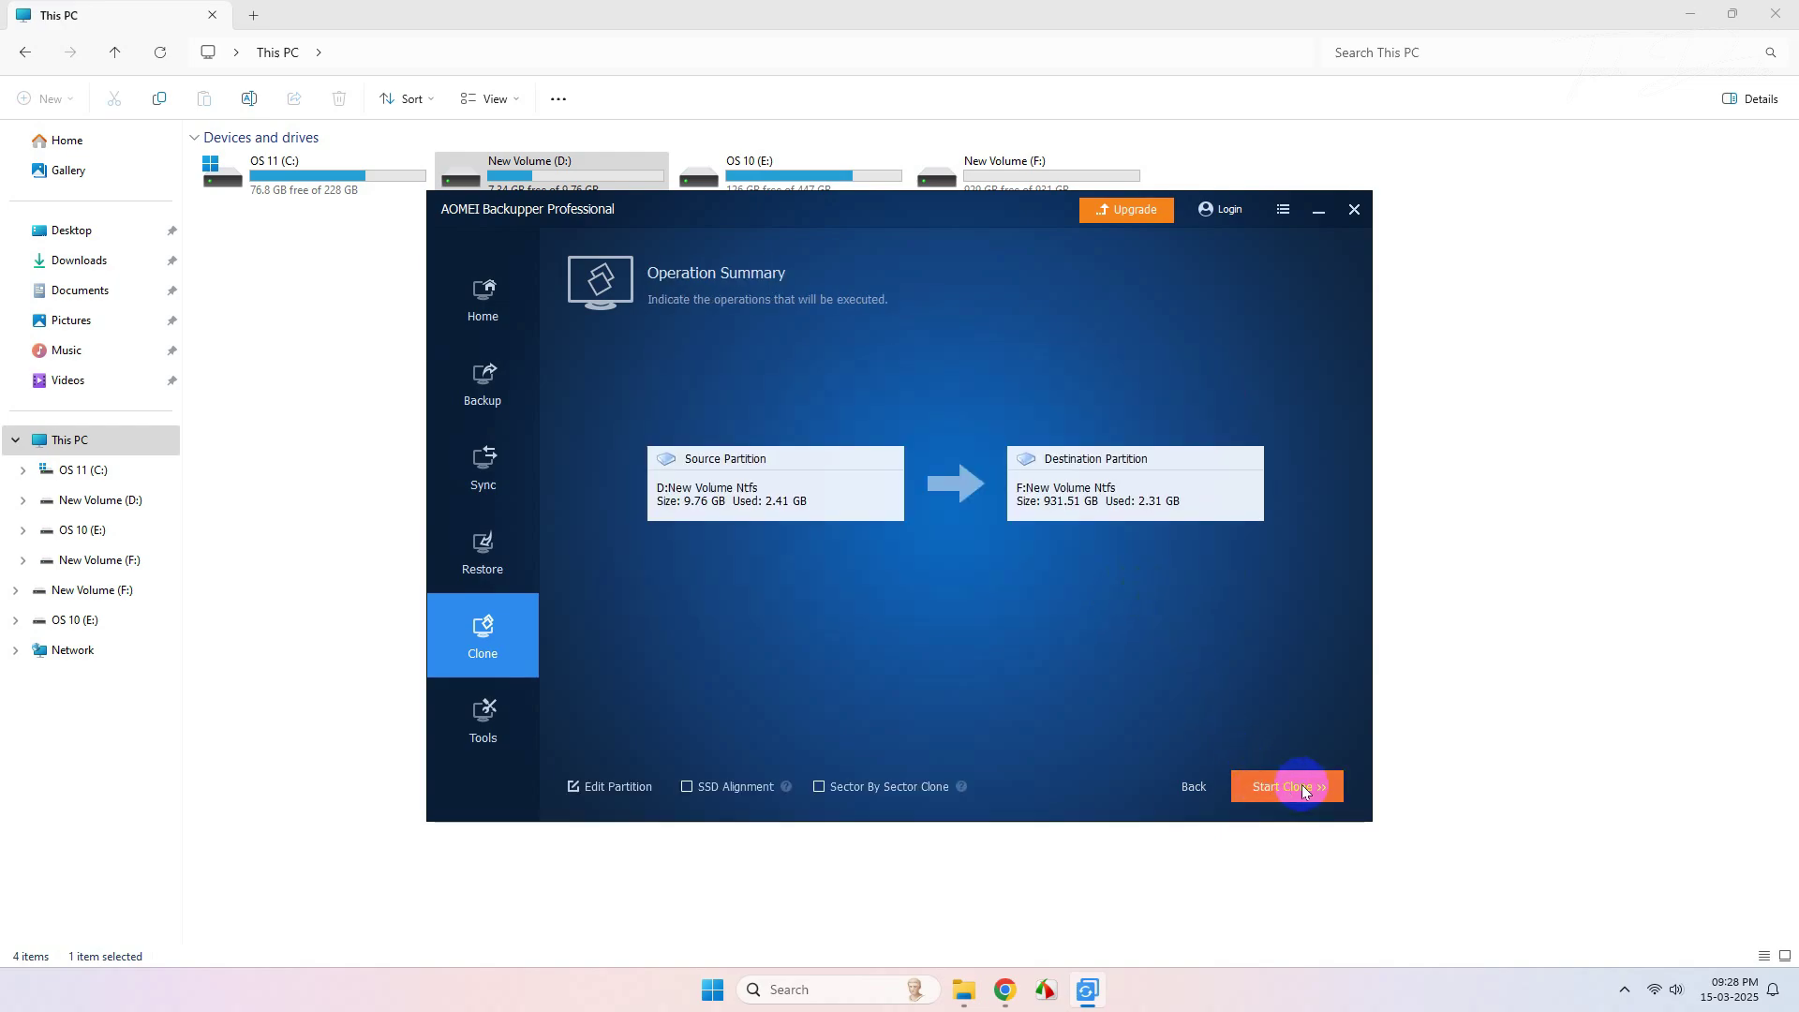
{"action": "left_click", "coordinate": [1308, 788]}
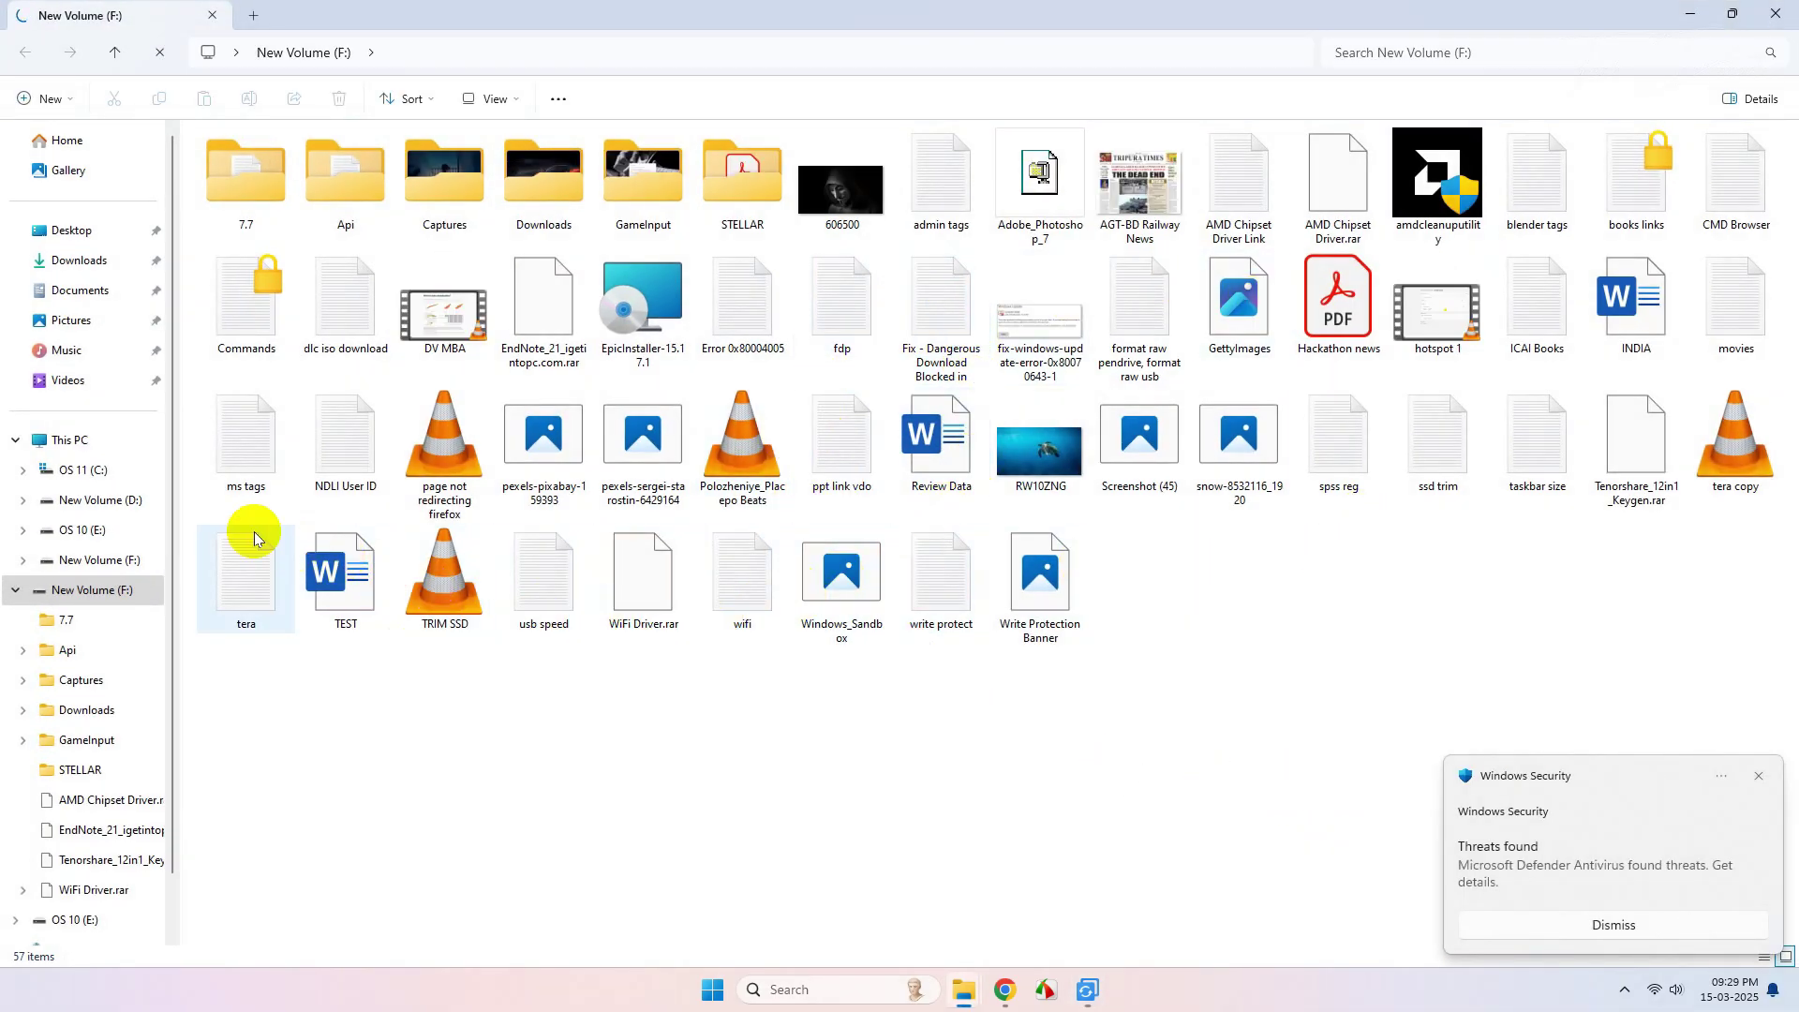
From This PC, open D: and then F: to compare their files, both 9.76 GB volumes
{"action": "left_click", "coordinate": [83, 439]}
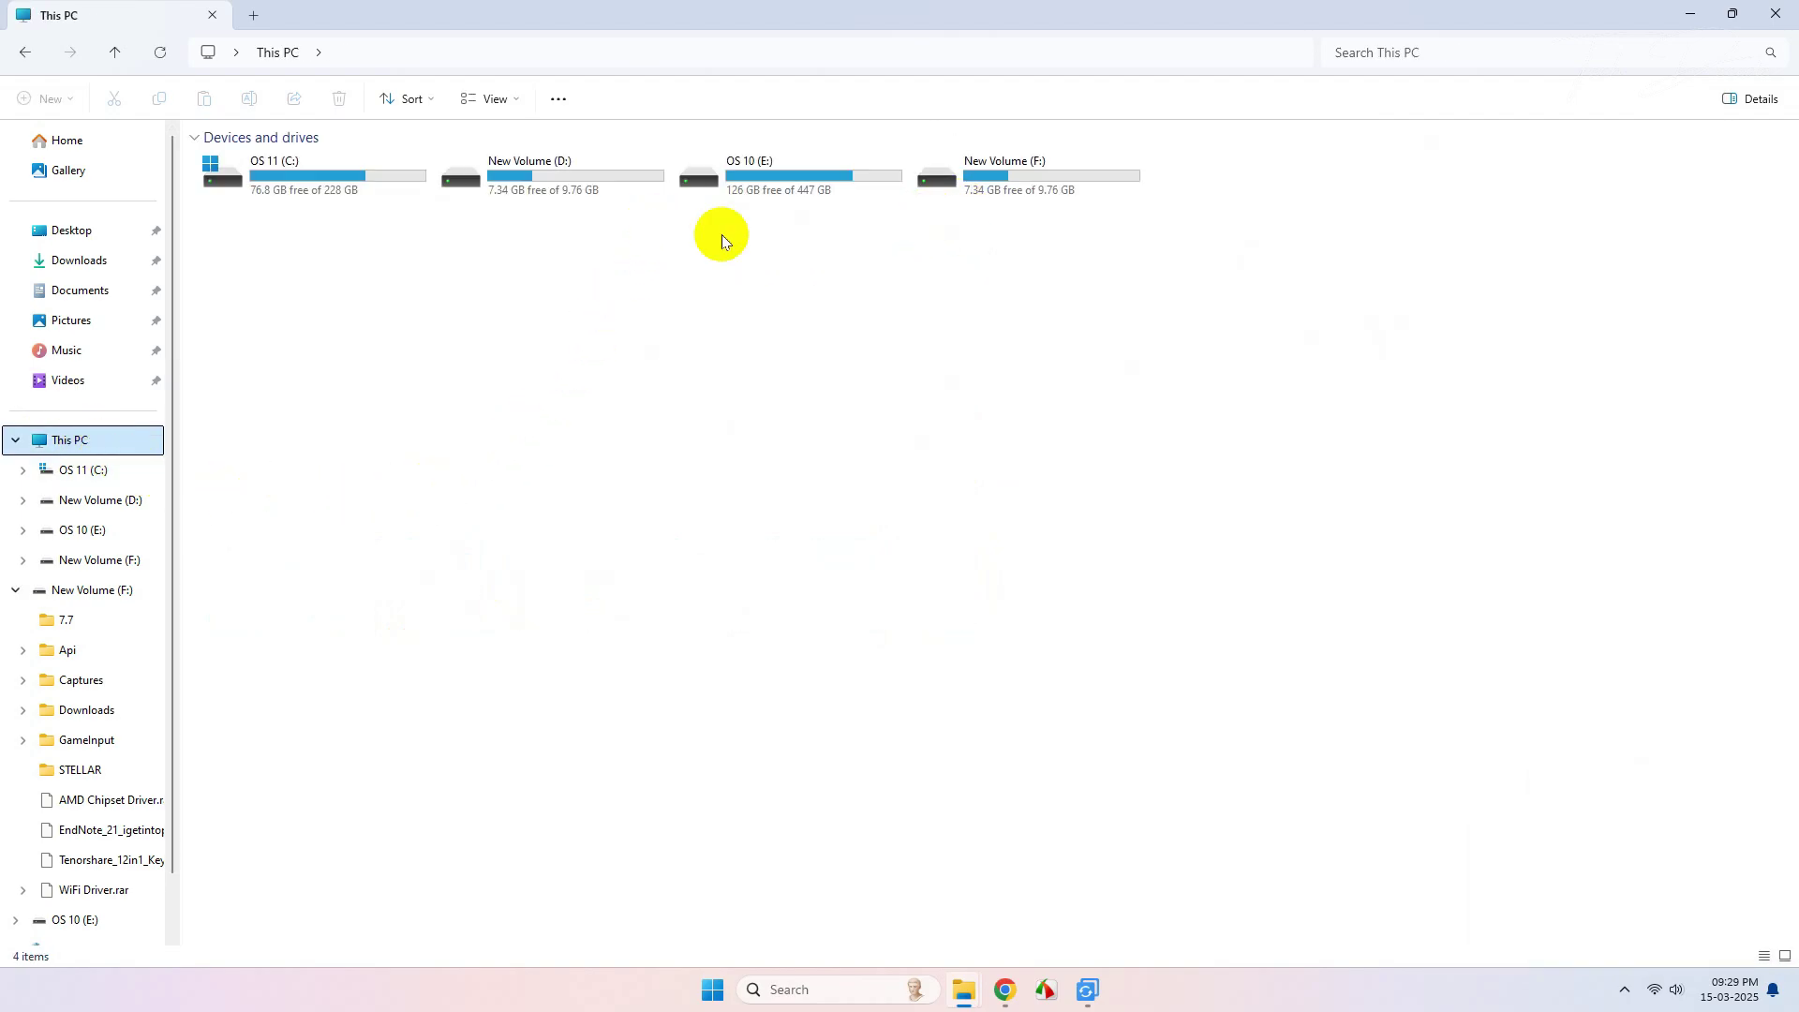
{"action": "left_click", "coordinate": [572, 188]}
{"action": "left_click", "coordinate": [1003, 187]}
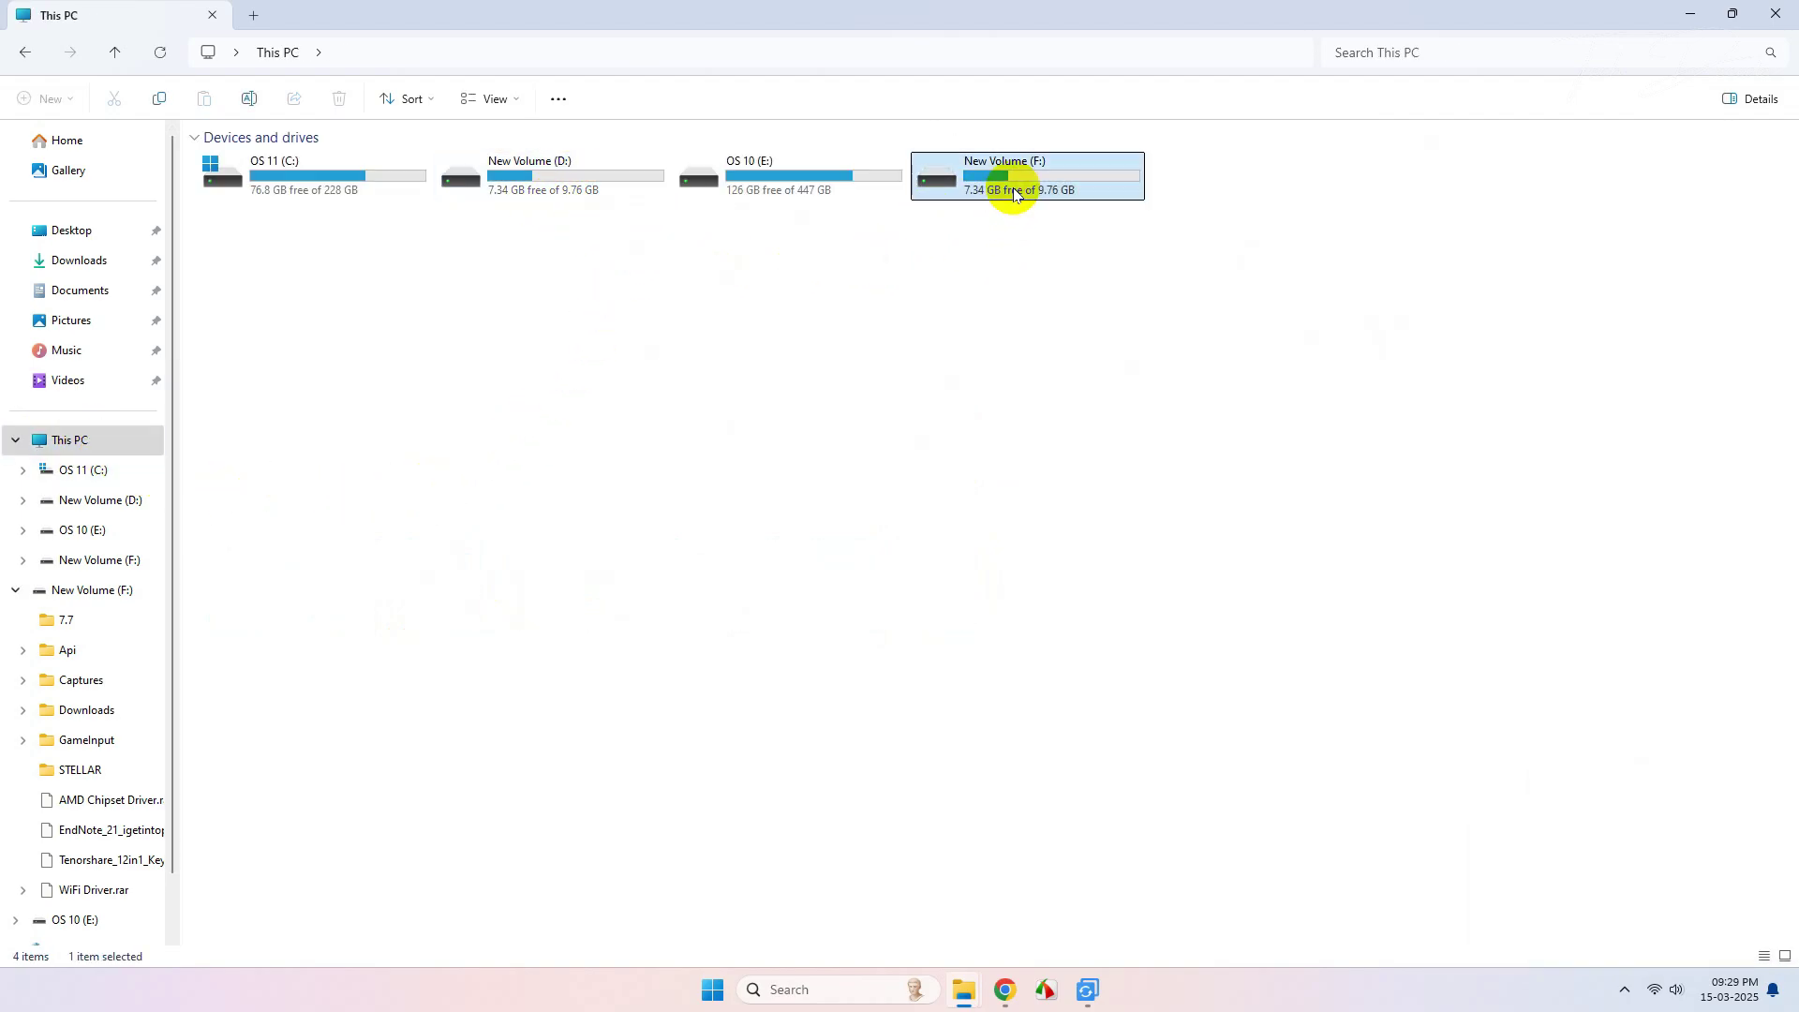
{"action": "double_click", "coordinate": [522, 187]}
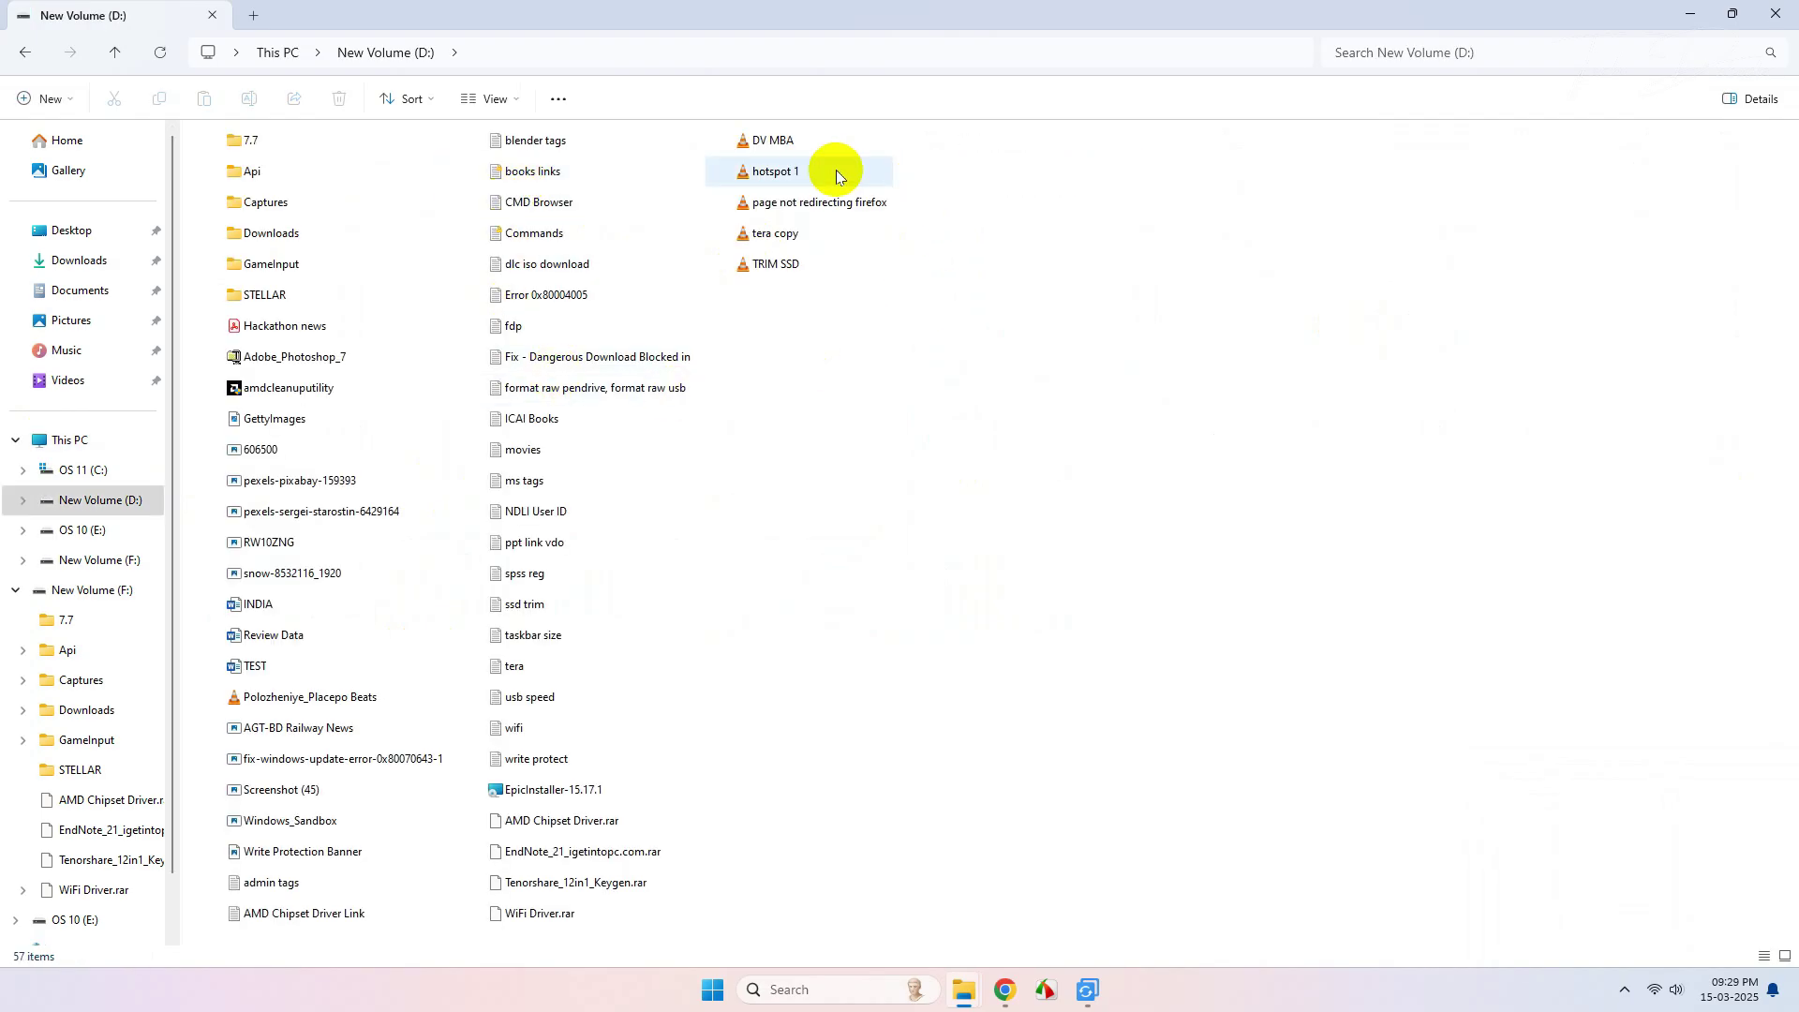
{"action": "left_click", "coordinate": [99, 431]}
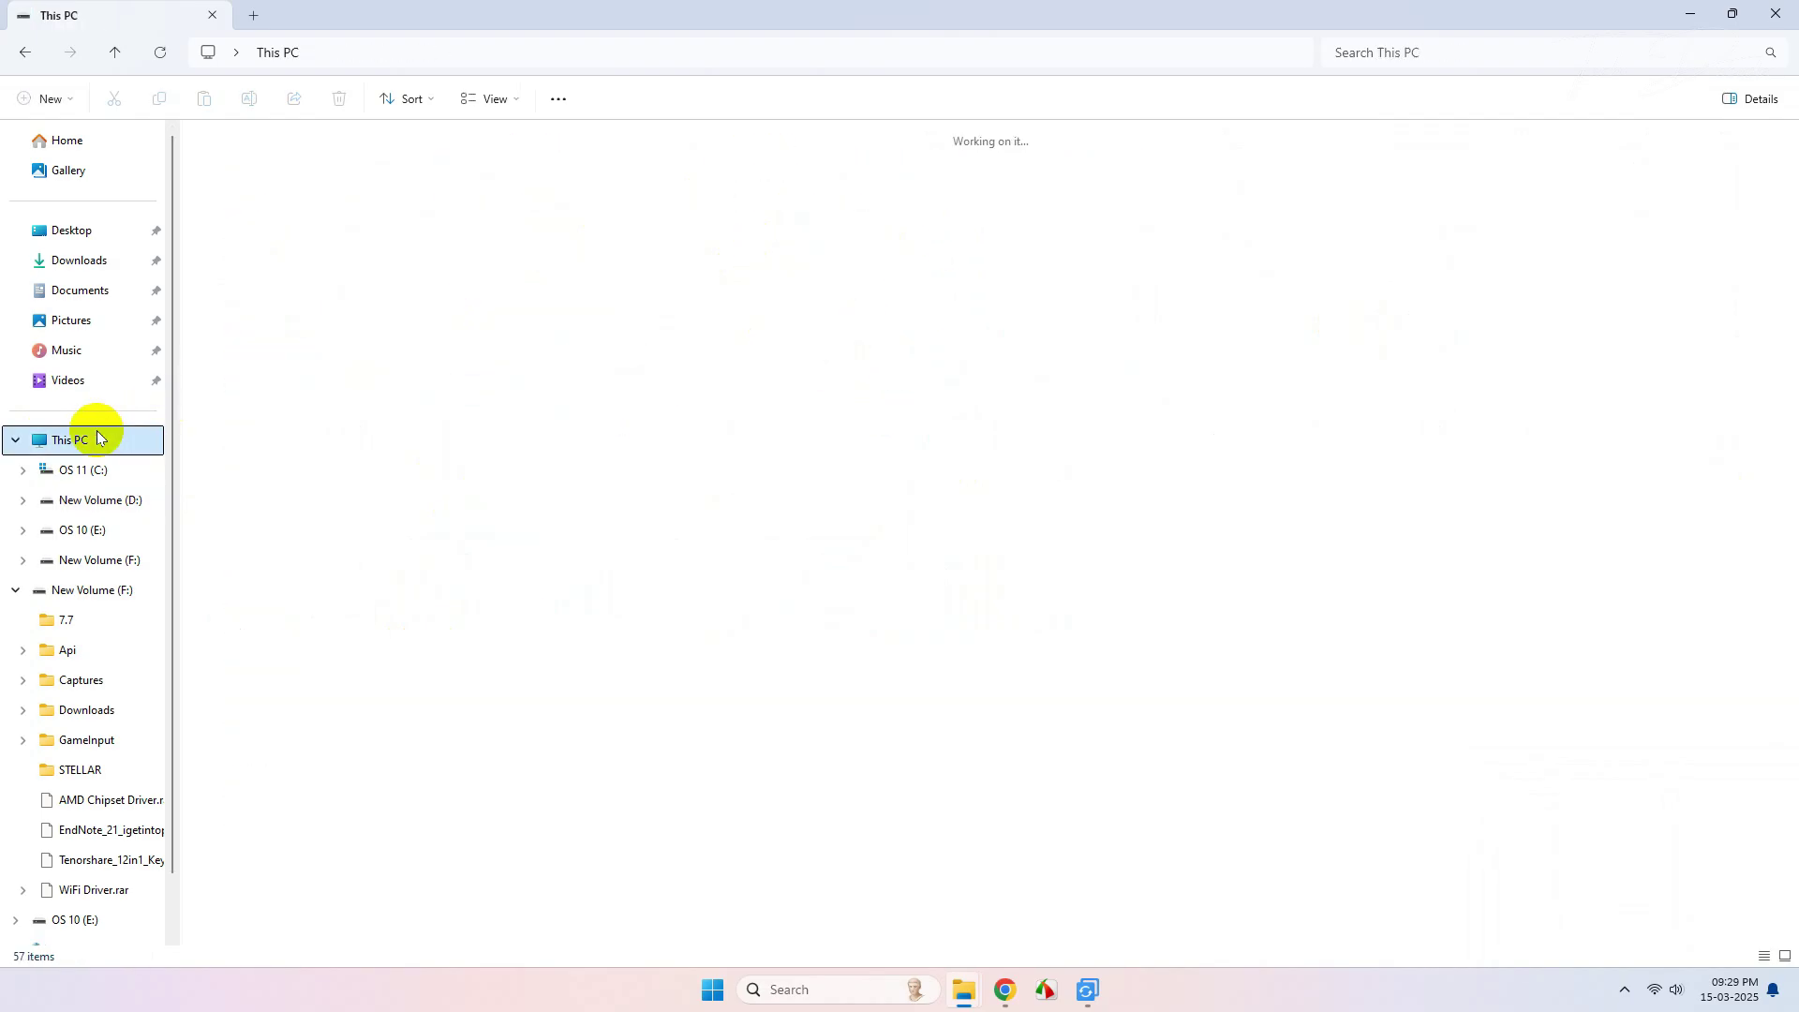
{"action": "double_click", "coordinate": [1133, 182]}
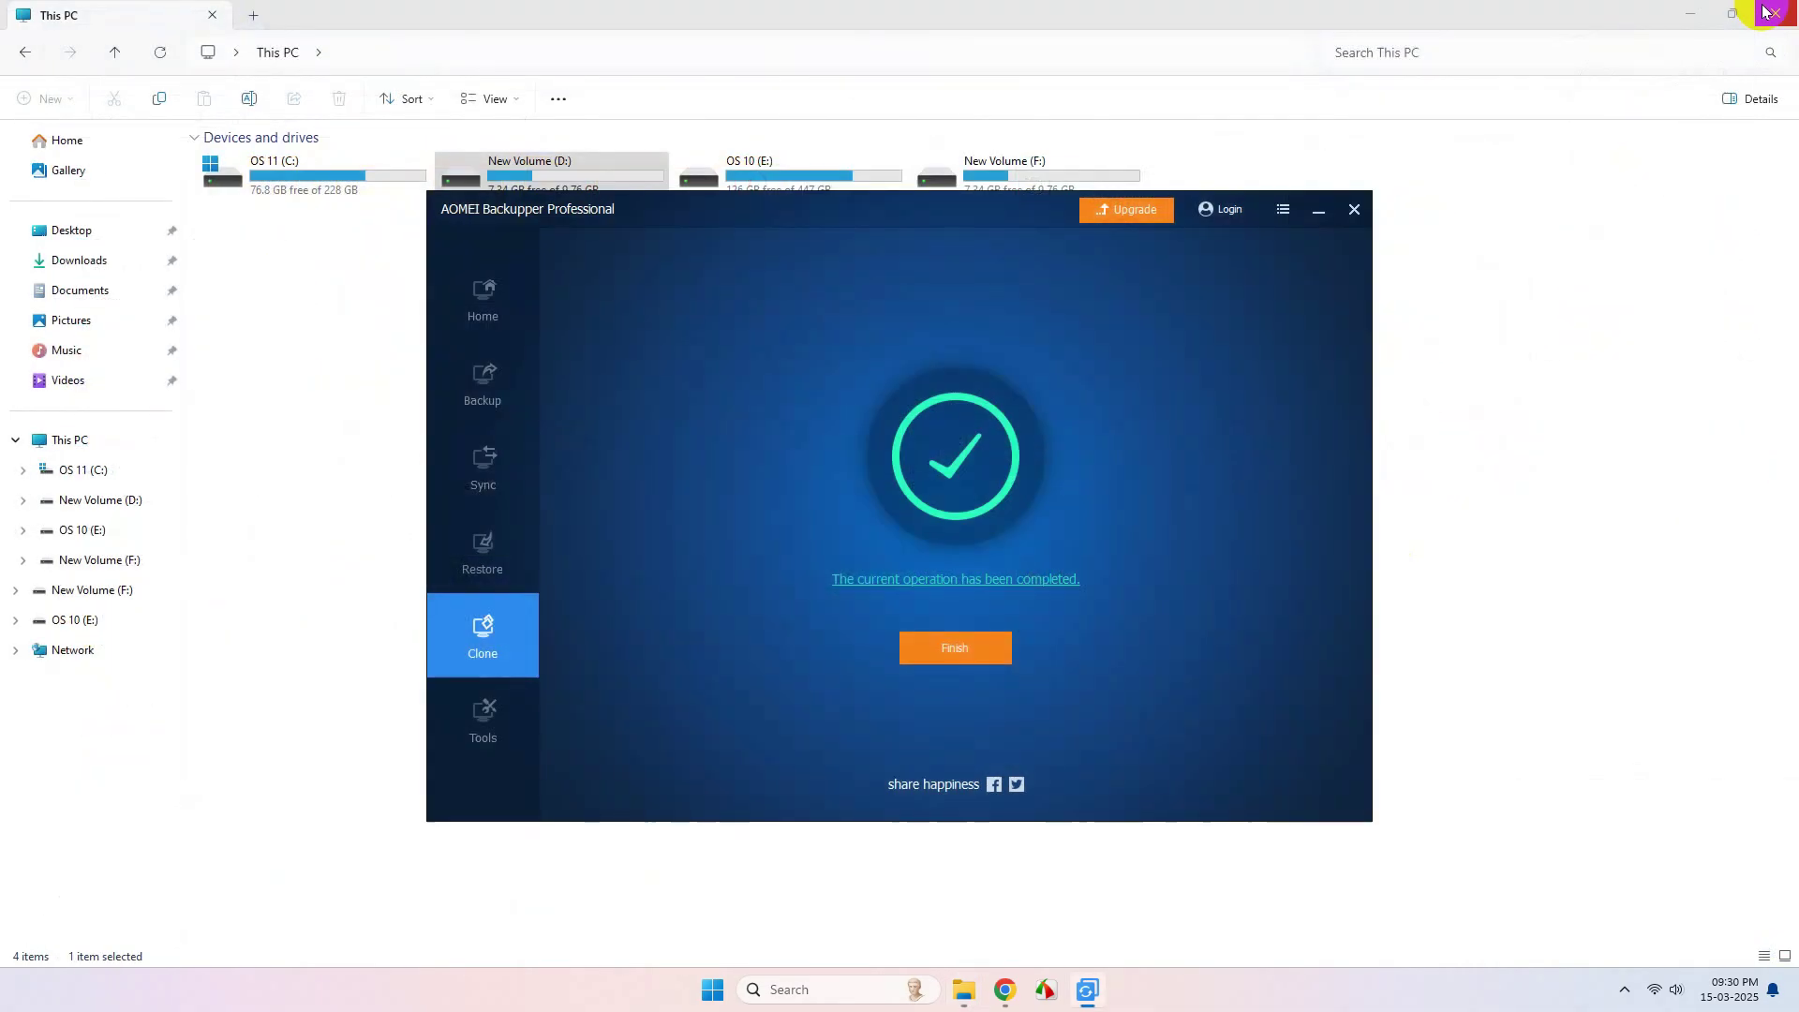
Close File Explorer, finish the clone, and bring up the Backup page listing backup types
{"action": "left_click", "coordinate": [1765, 11]}
{"action": "left_click", "coordinate": [958, 649]}
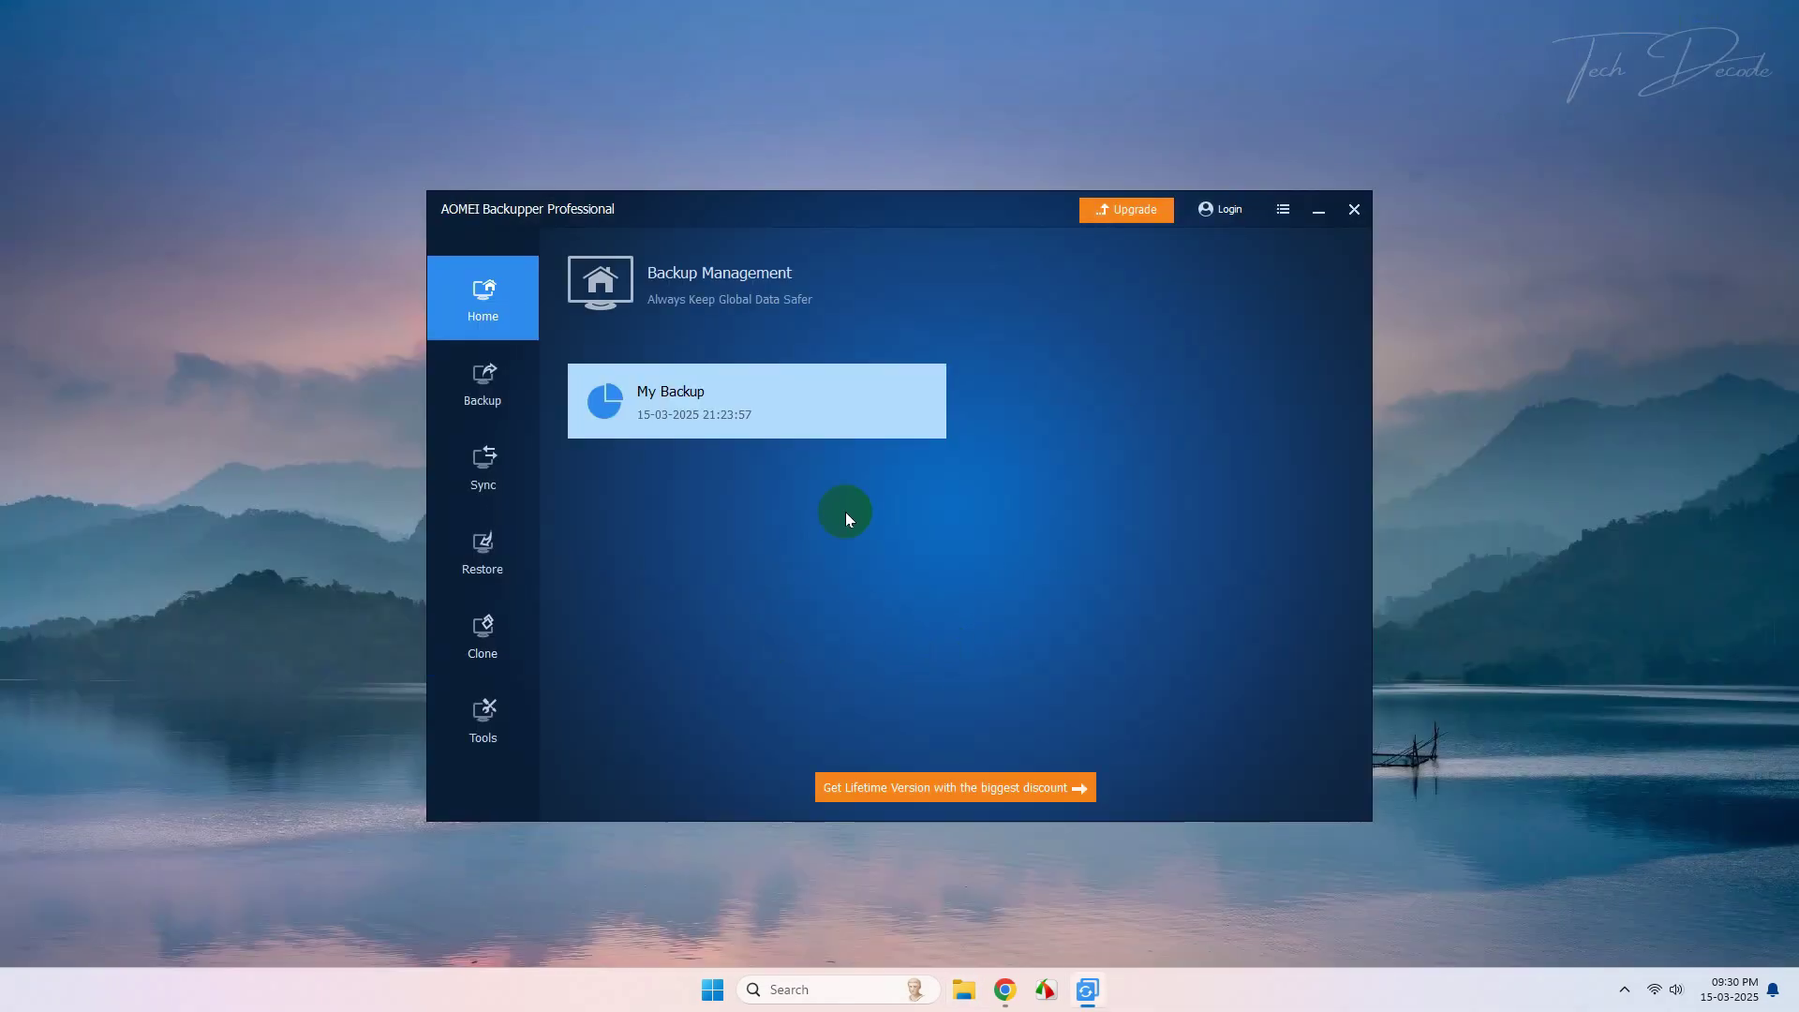
{"action": "left_click", "coordinate": [480, 718]}
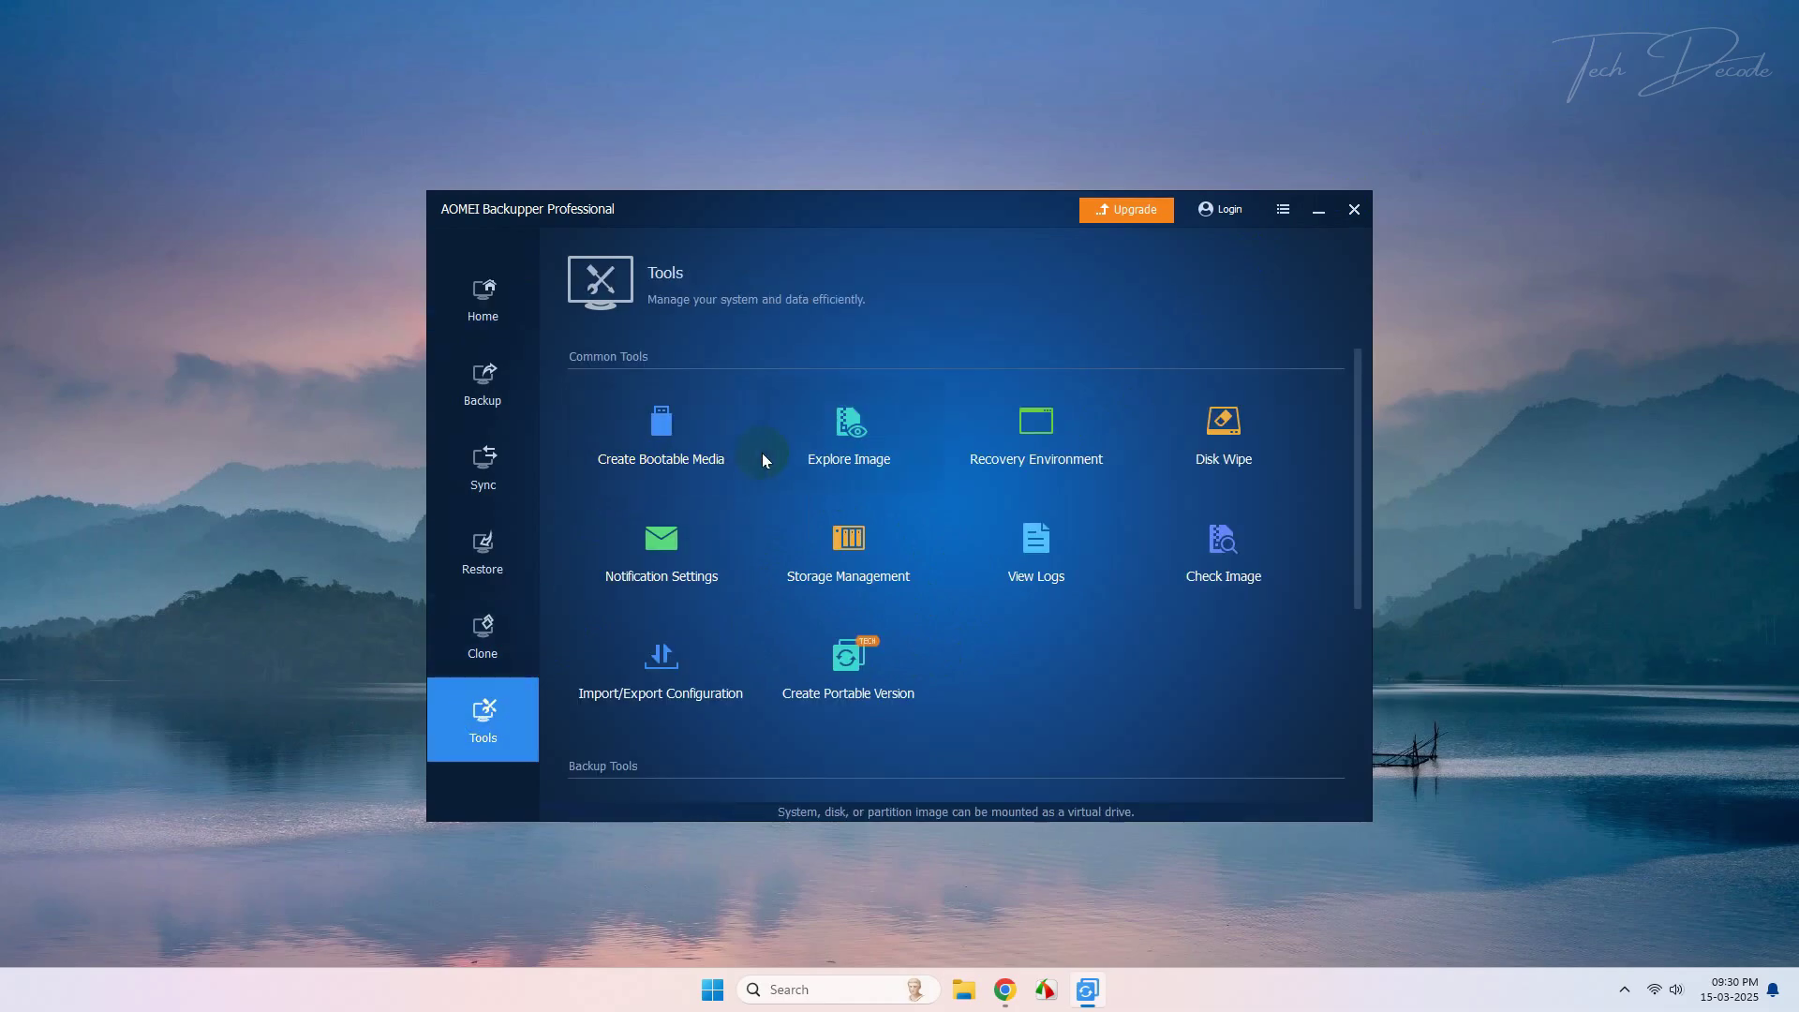
{"action": "left_click", "coordinate": [483, 382]}
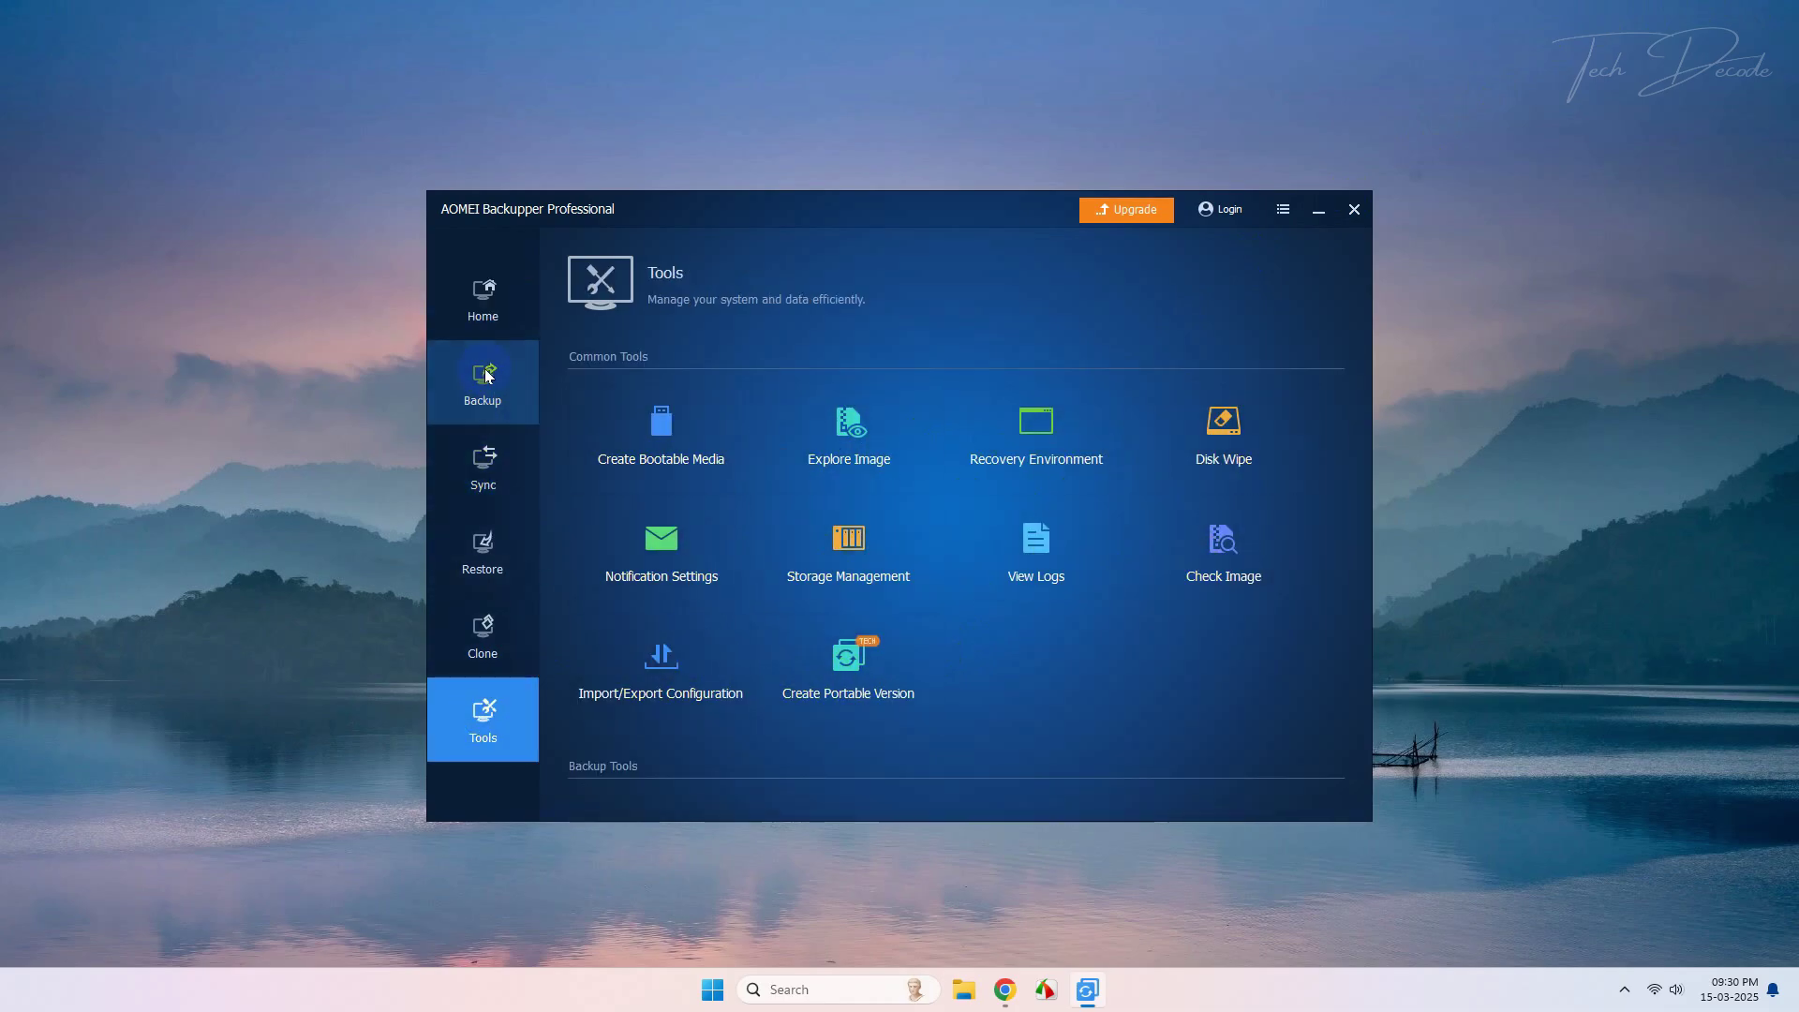
Show the Pro pricing plans in Chrome ($23.97, $41.97, $89.95) and highlight each card's licence line
{"action": "left_click", "coordinate": [1006, 990]}
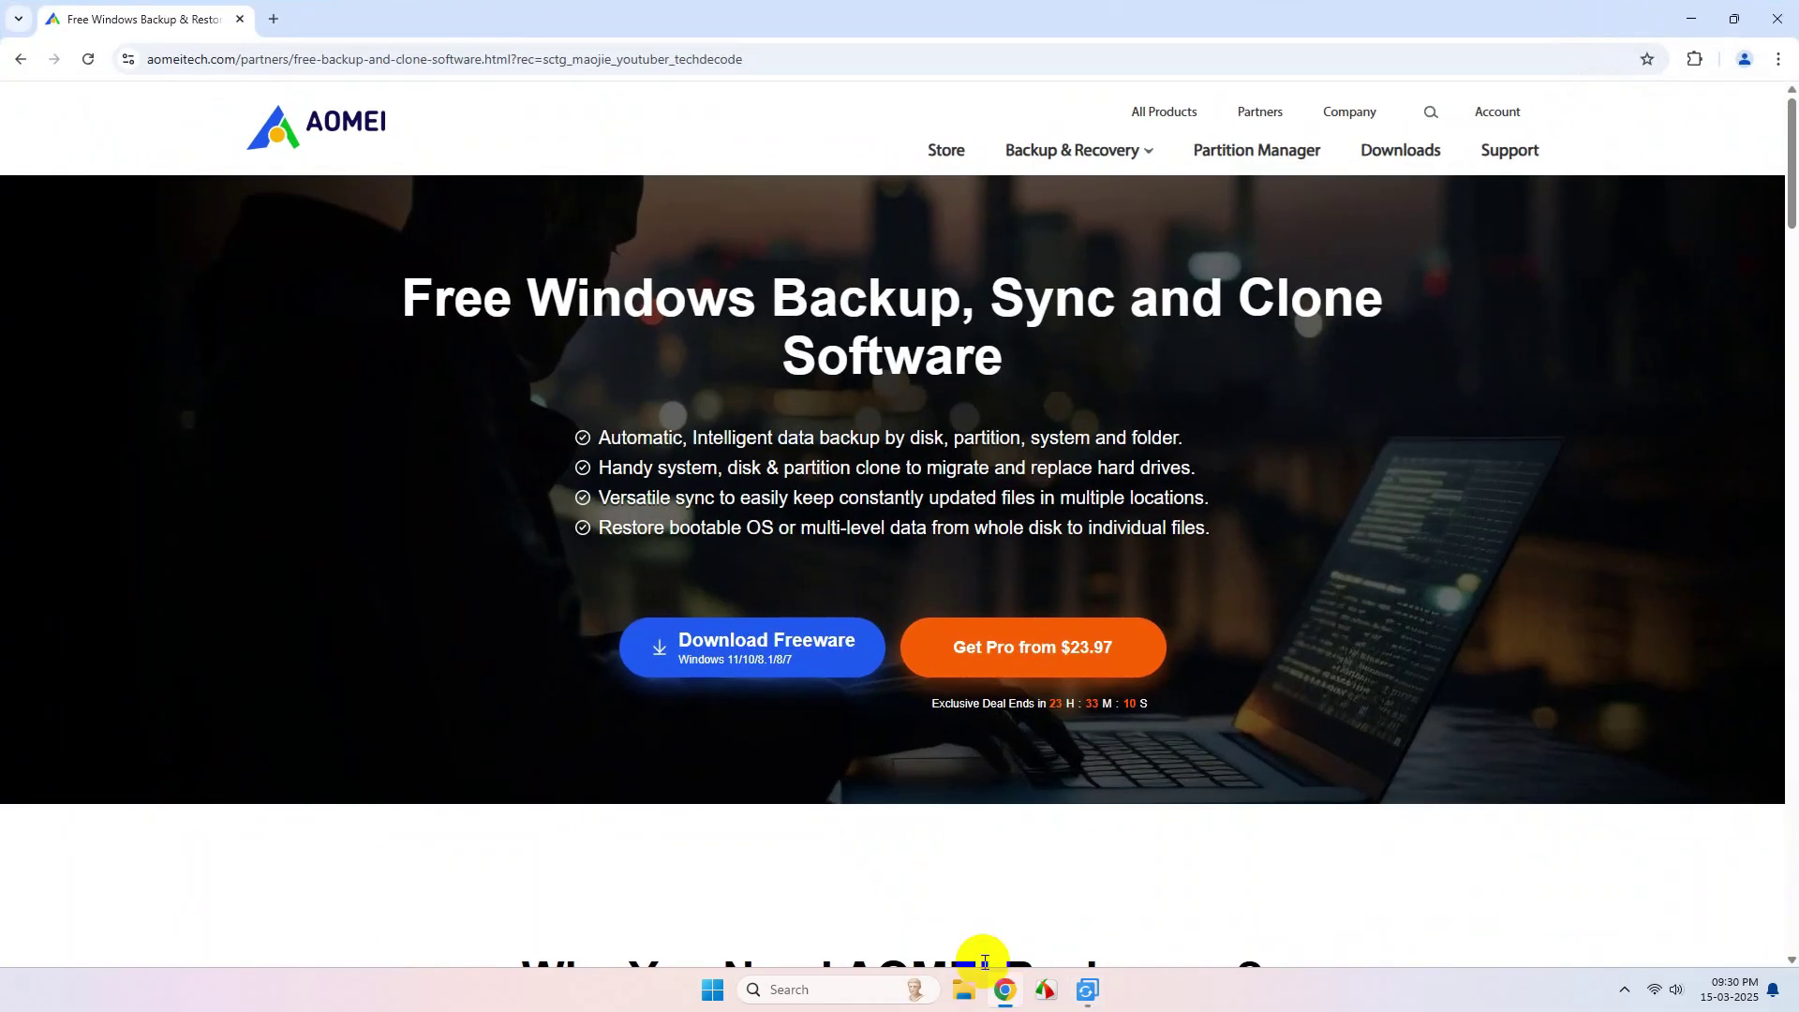
{"action": "left_click", "coordinate": [1102, 659]}
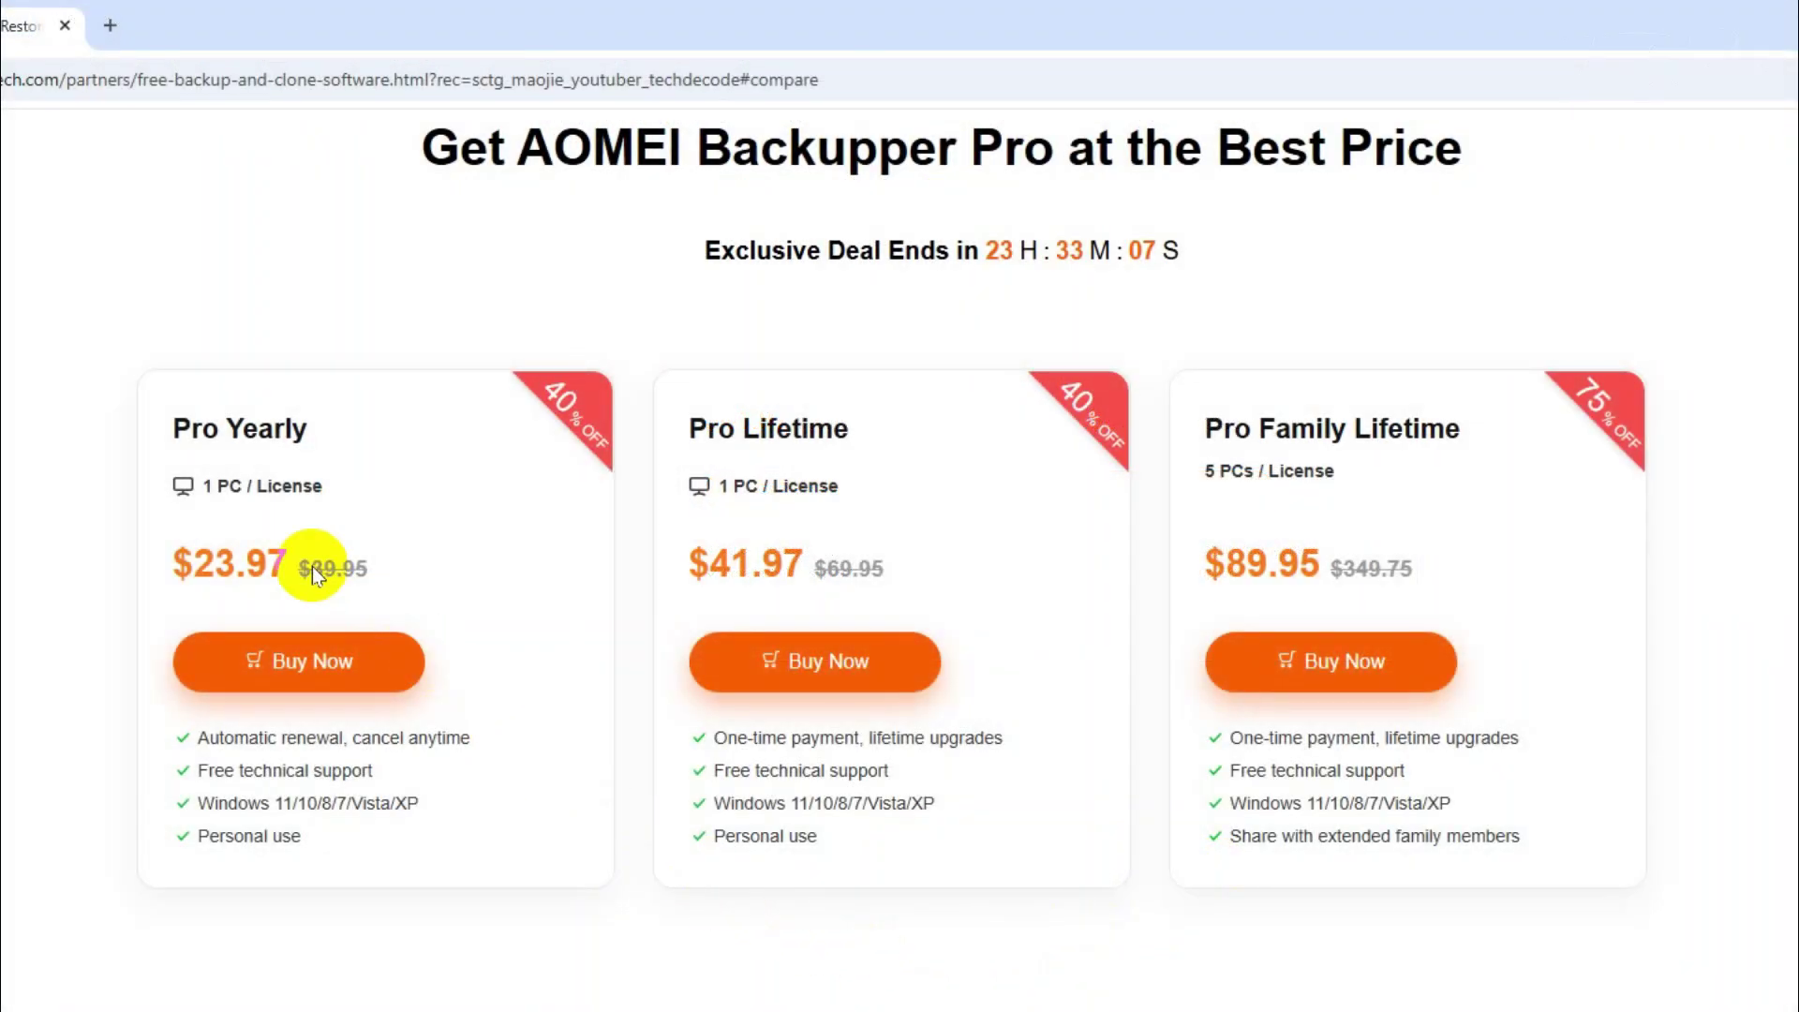
{"action": "left_click_drag", "start_coordinate": [206, 479], "coordinate": [393, 474]}
{"action": "left_click_drag", "start_coordinate": [718, 487], "coordinate": [874, 491]}
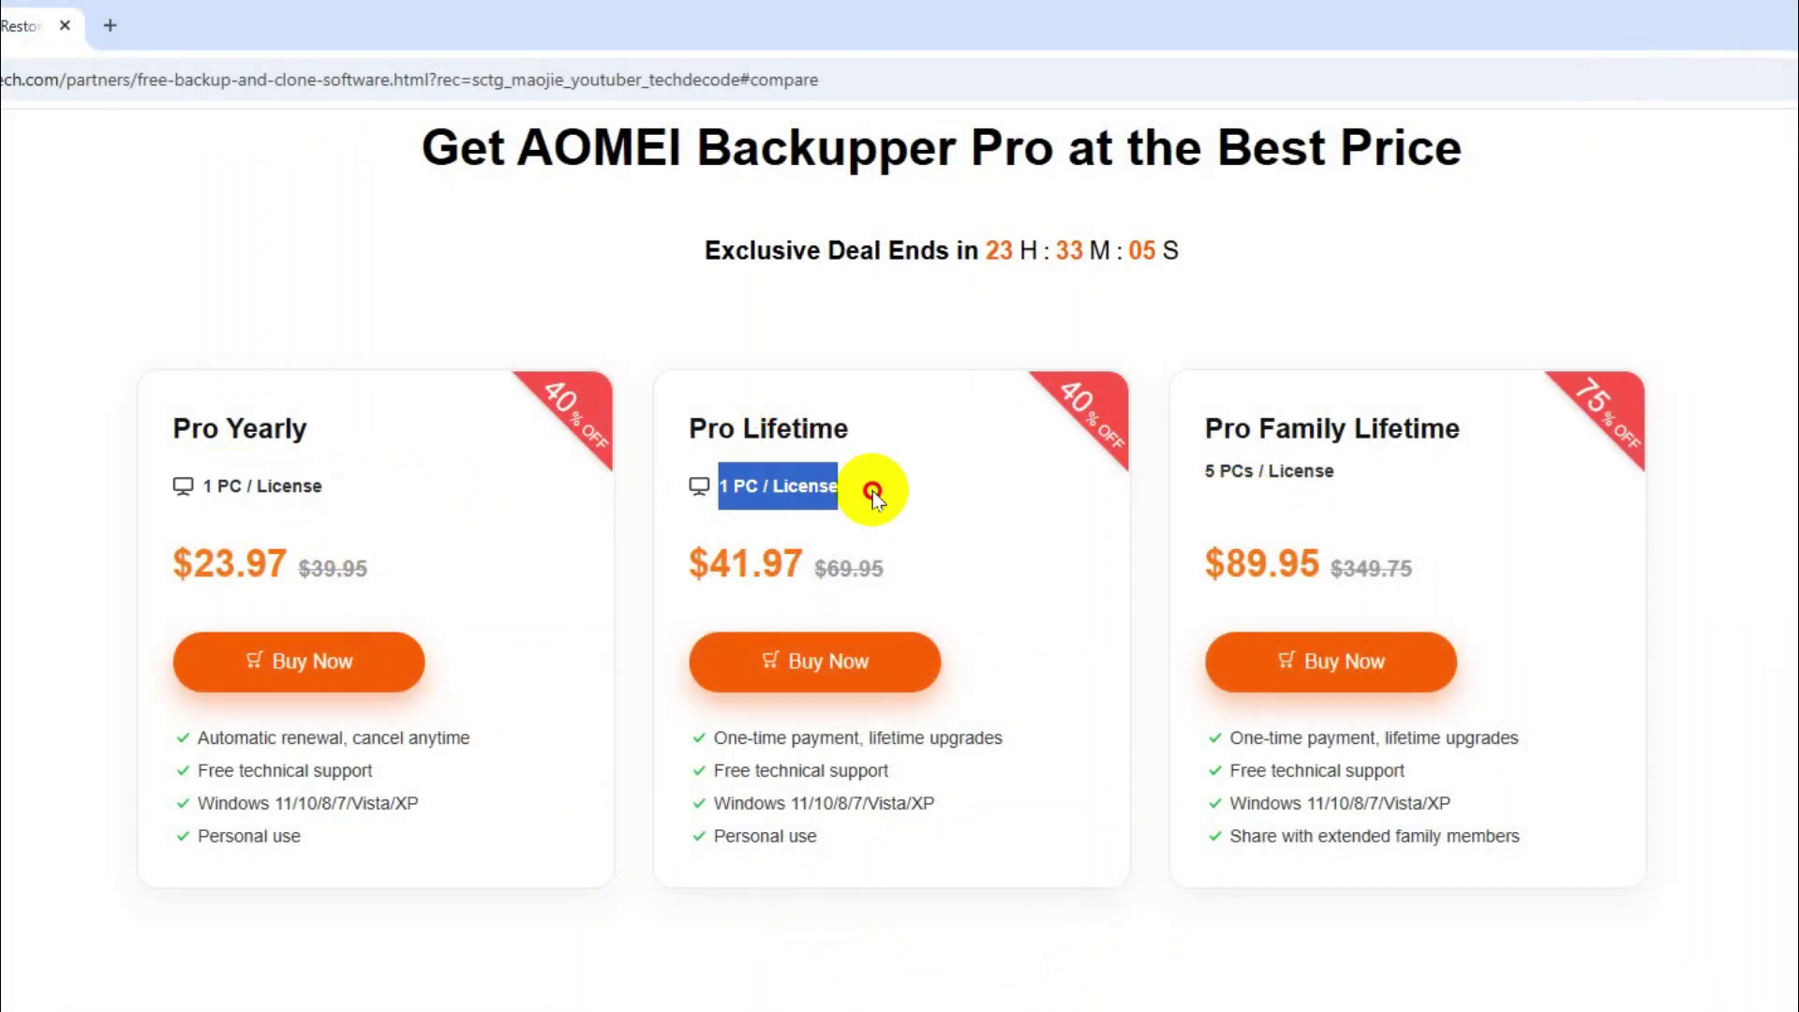
{"action": "left_click_drag", "start_coordinate": [1241, 478], "coordinate": [1463, 484]}
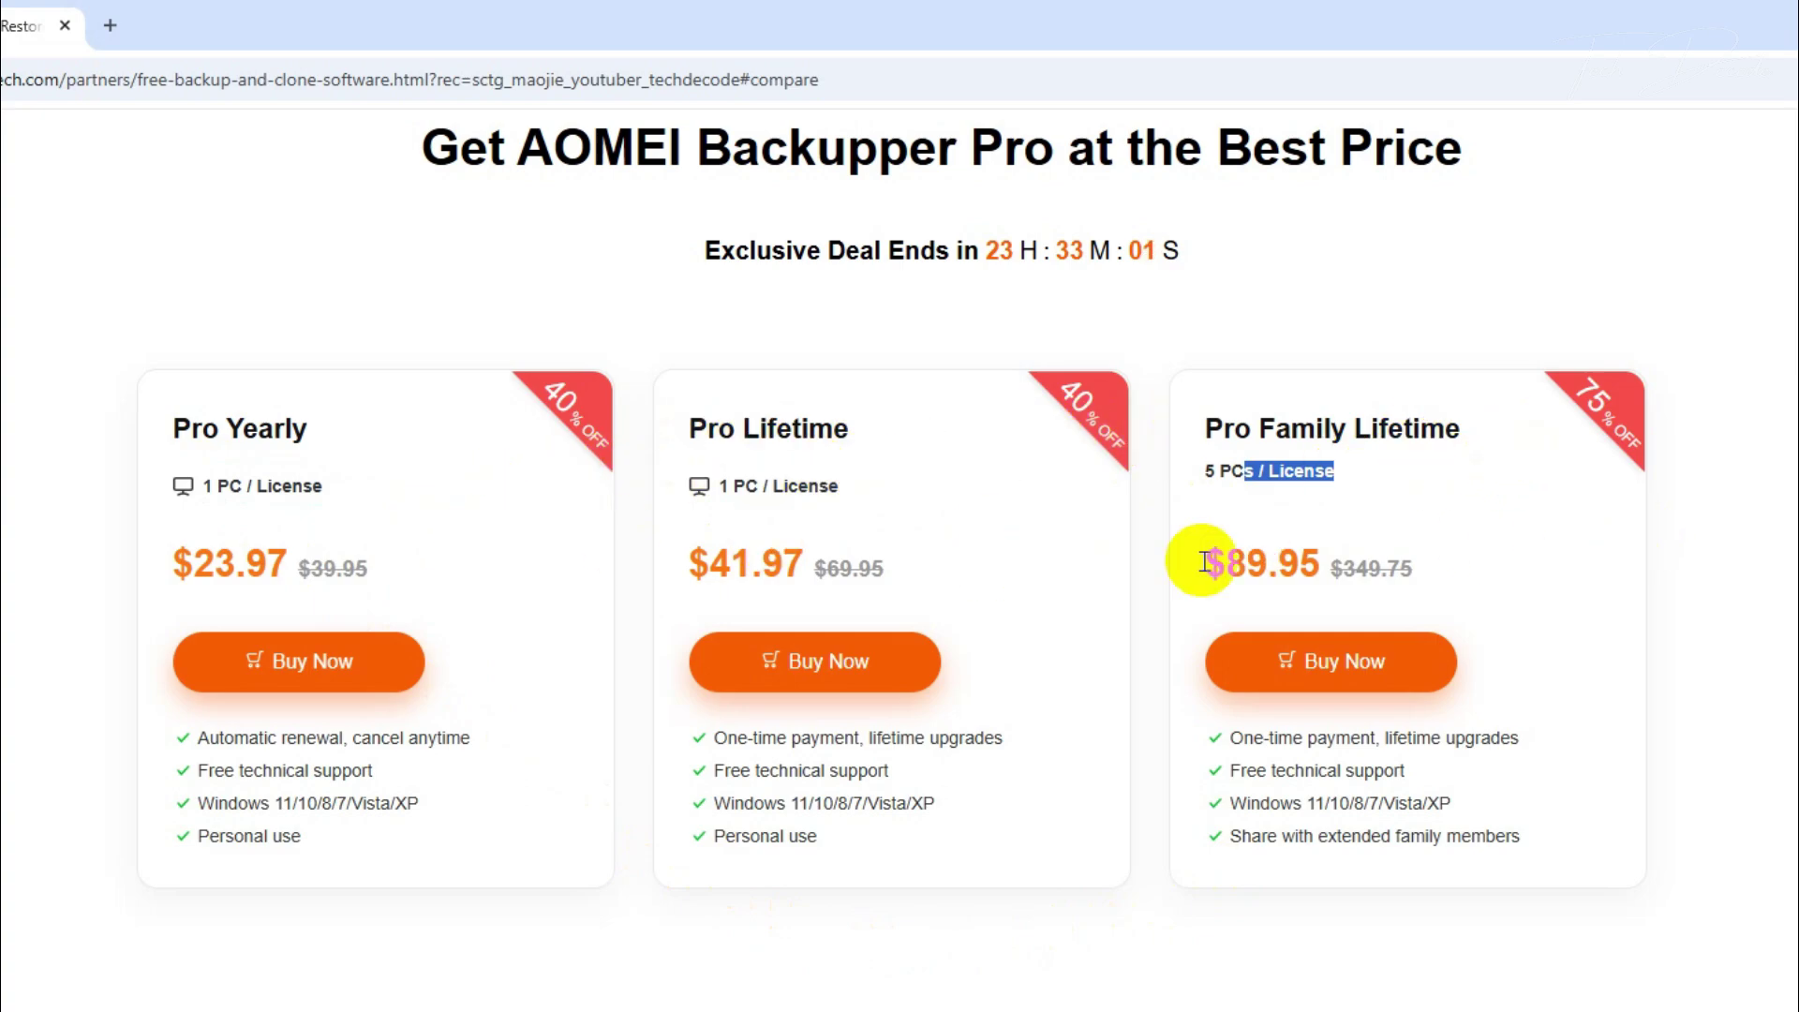
{"action": "left_click", "coordinate": [1562, 567]}
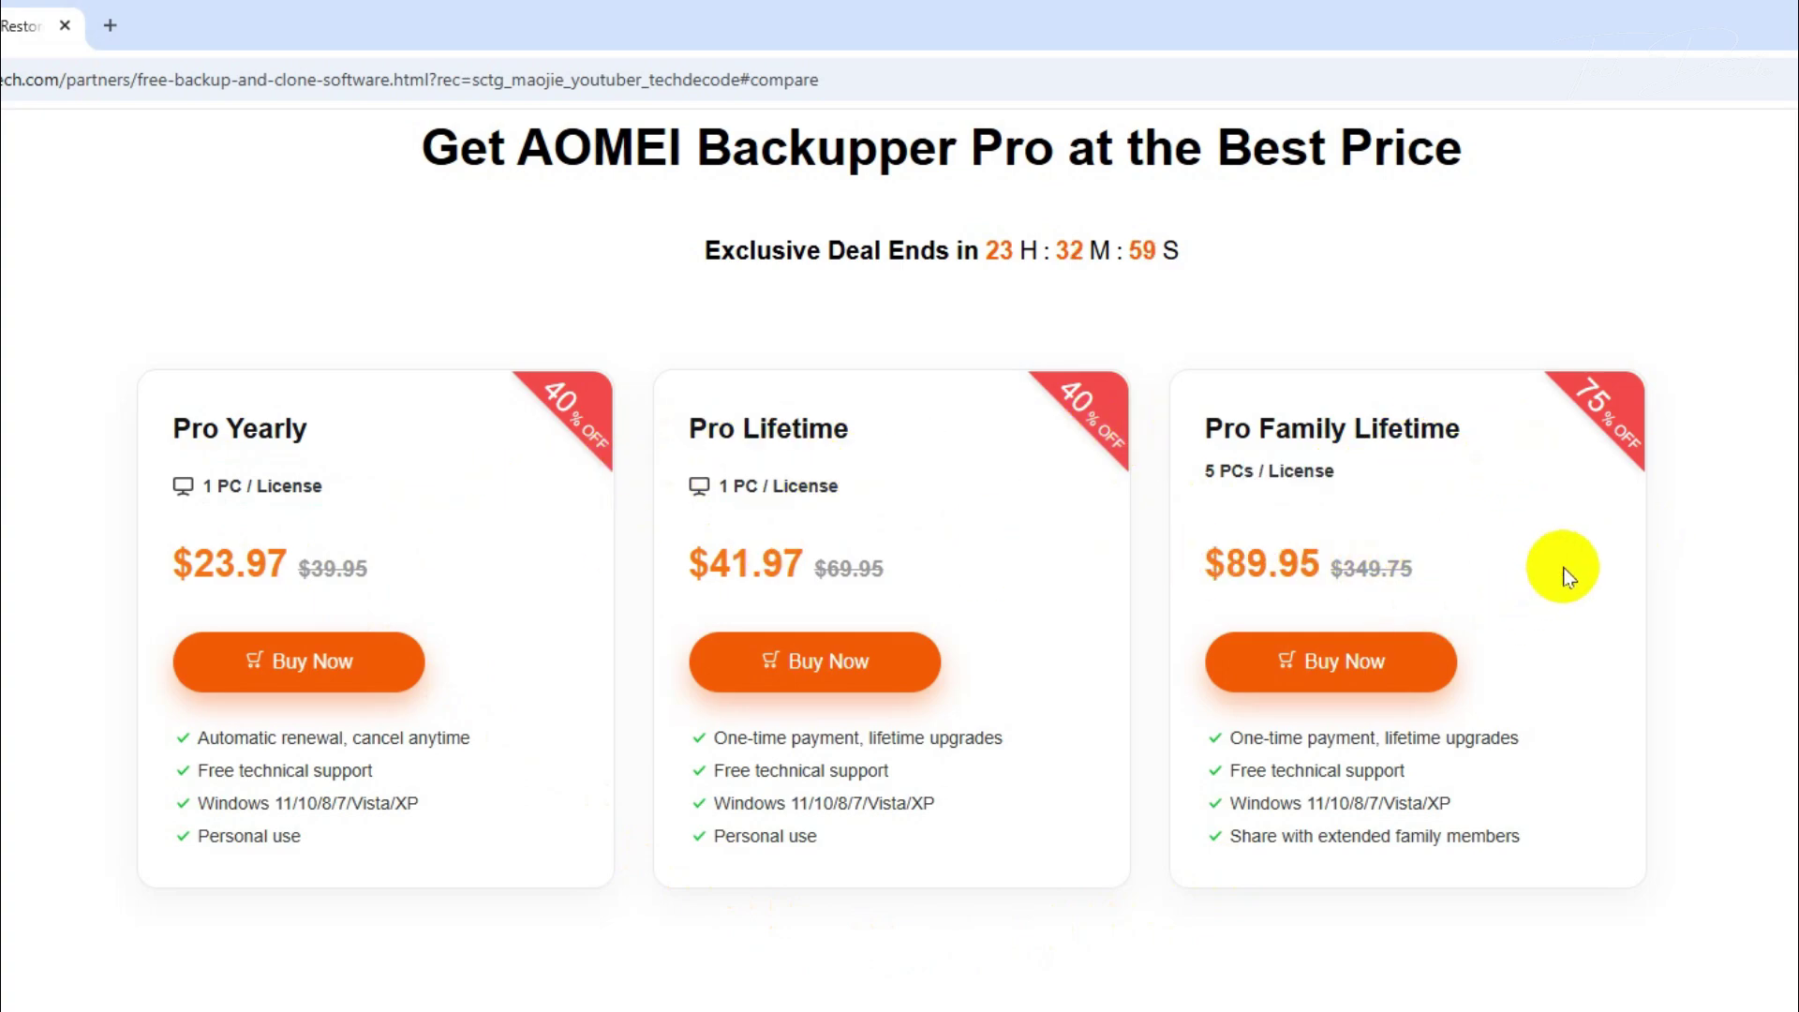